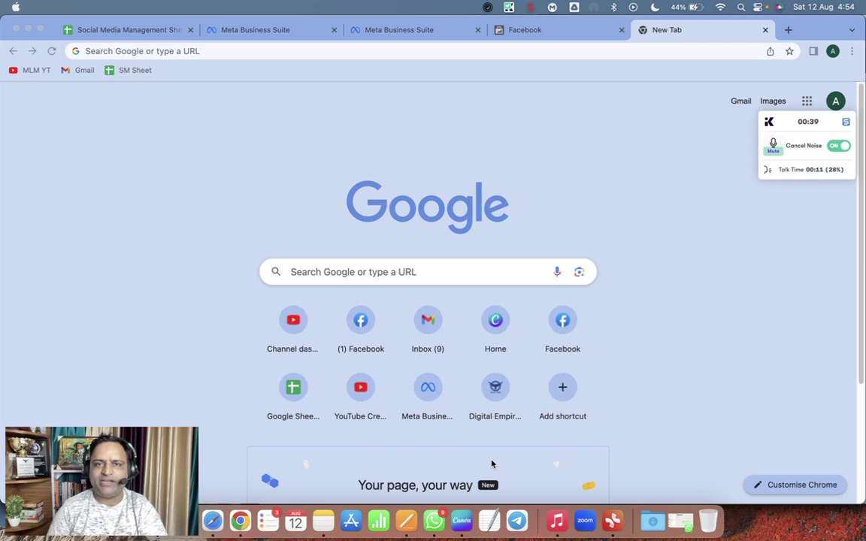
Step: Search Google for Meta Business Suite and open the Facebook Business Manager login and access result
left_click(373, 275)
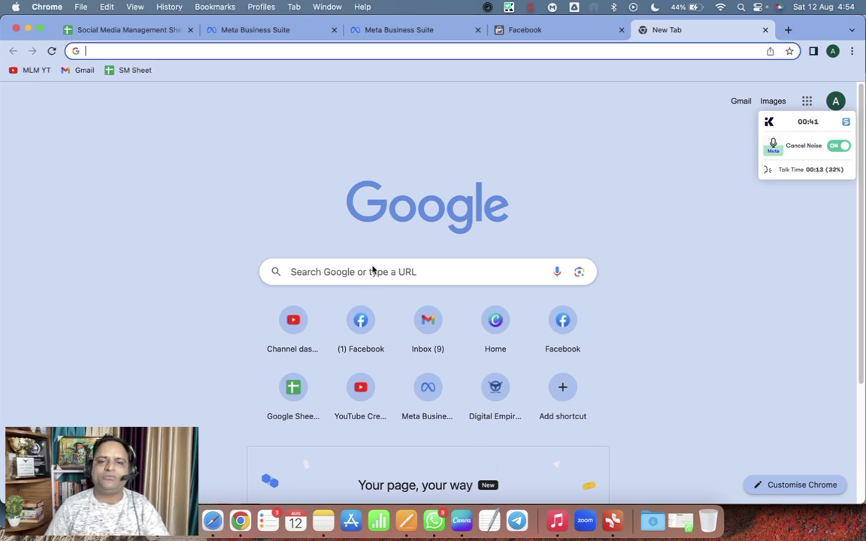
left_click(379, 271)
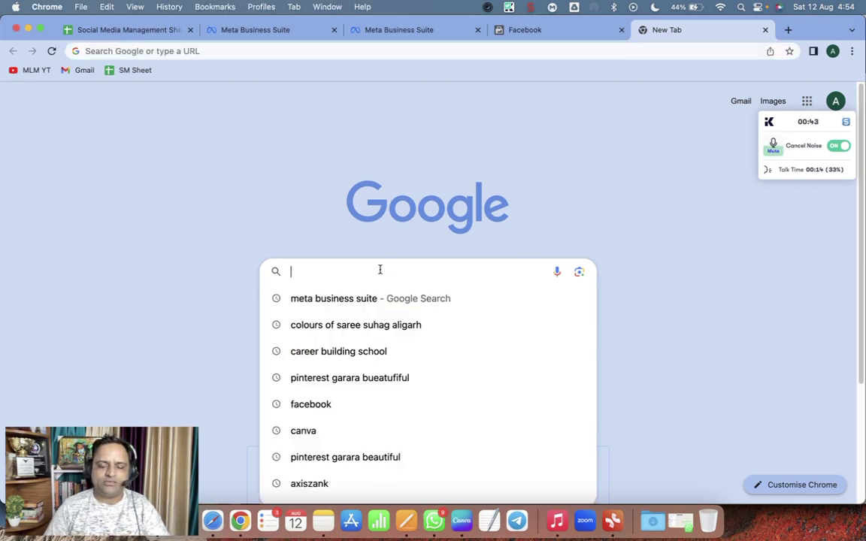
type("Meta Business S")
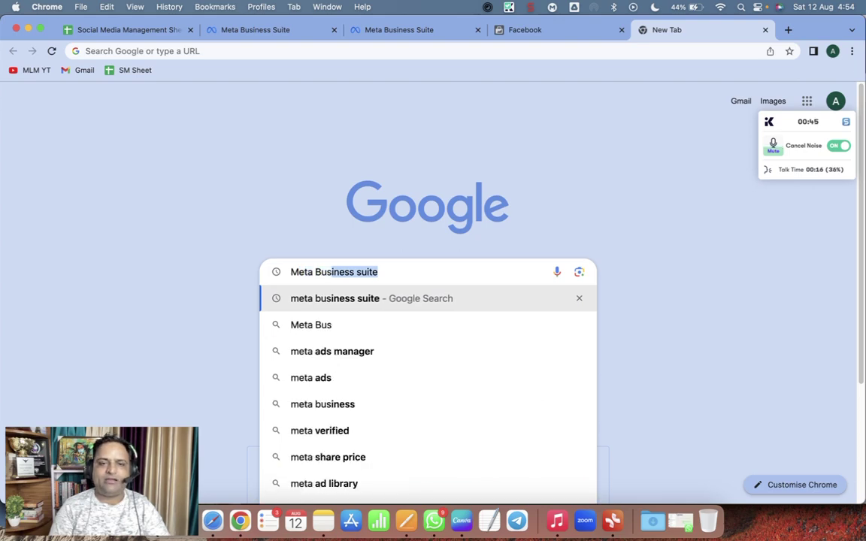
type("uit")
key("Return")
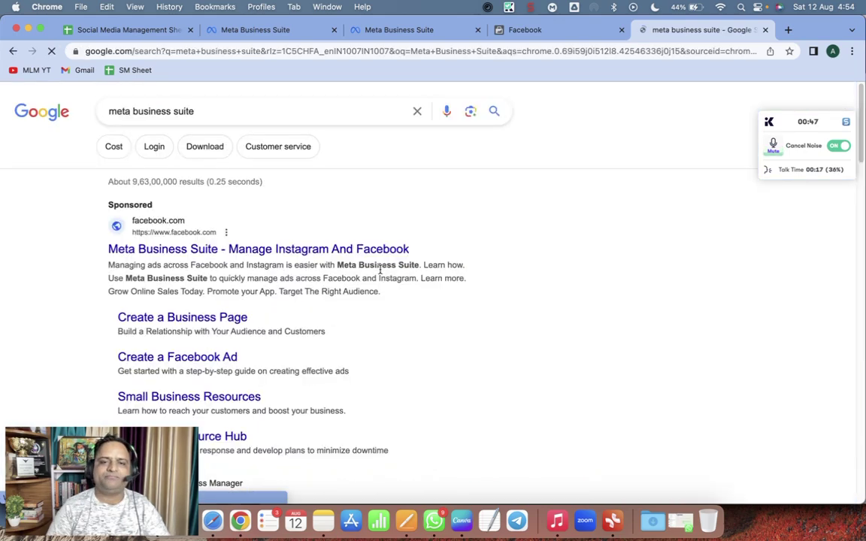
scroll(218, 270, "down", 5)
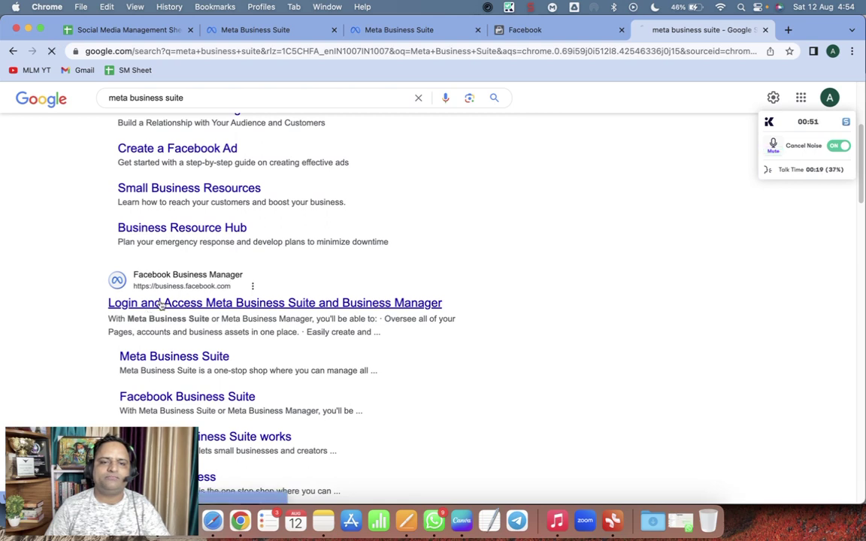
left_click(240, 303)
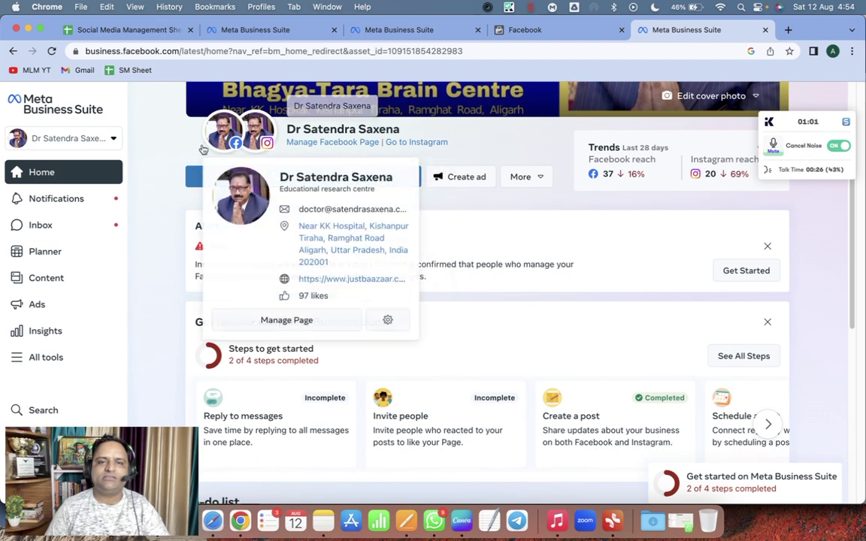
Step: Open the Planner in week view and start a new post from Saturday 12 August
mouse_move(263, 135)
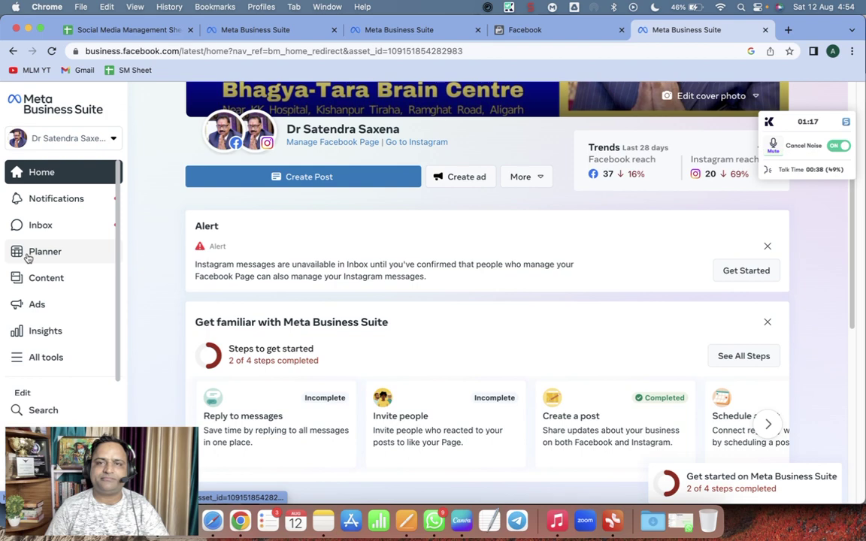
left_click(28, 256)
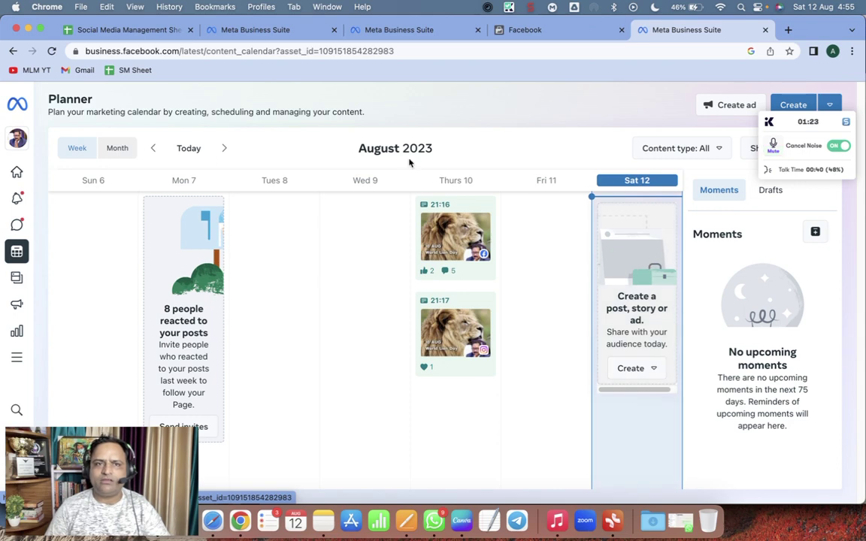
left_click(117, 148)
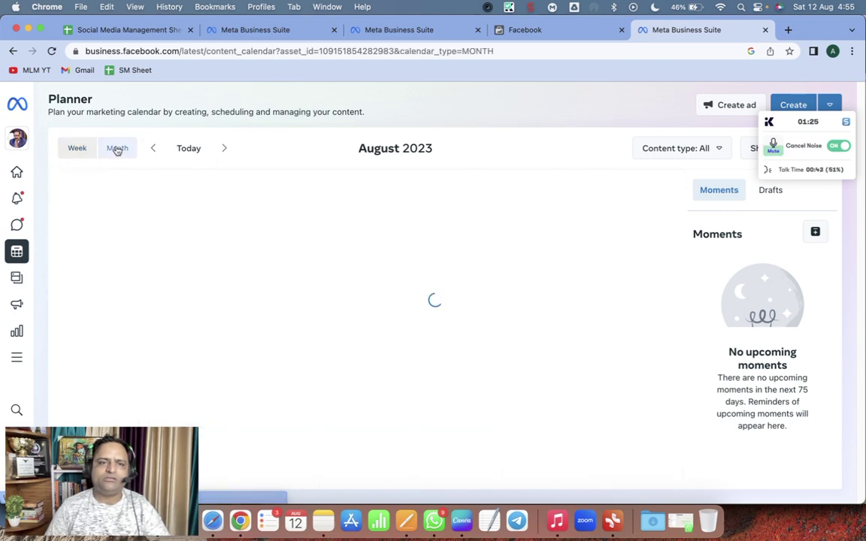
left_click(76, 150)
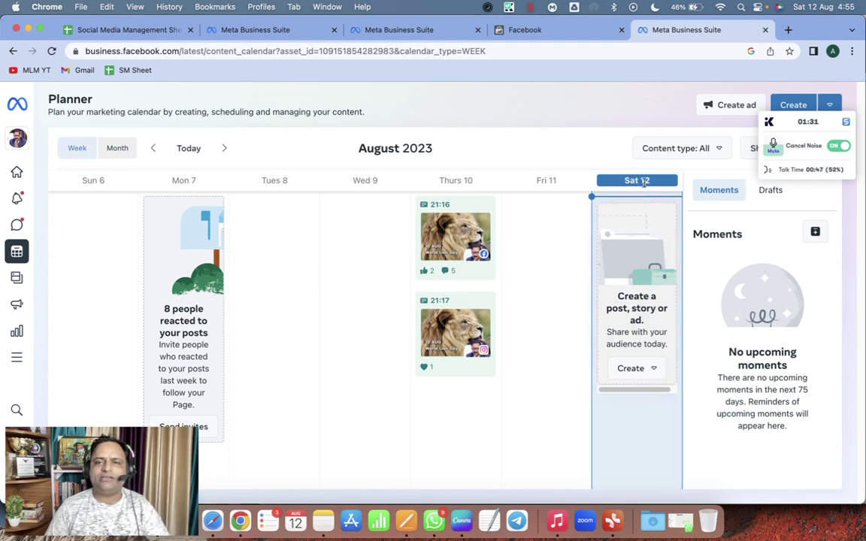
left_click(646, 368)
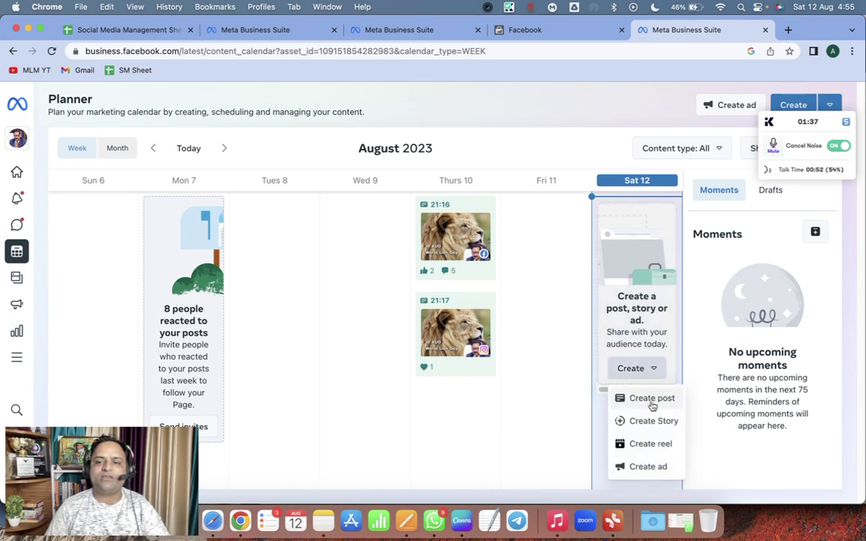
left_click(651, 399)
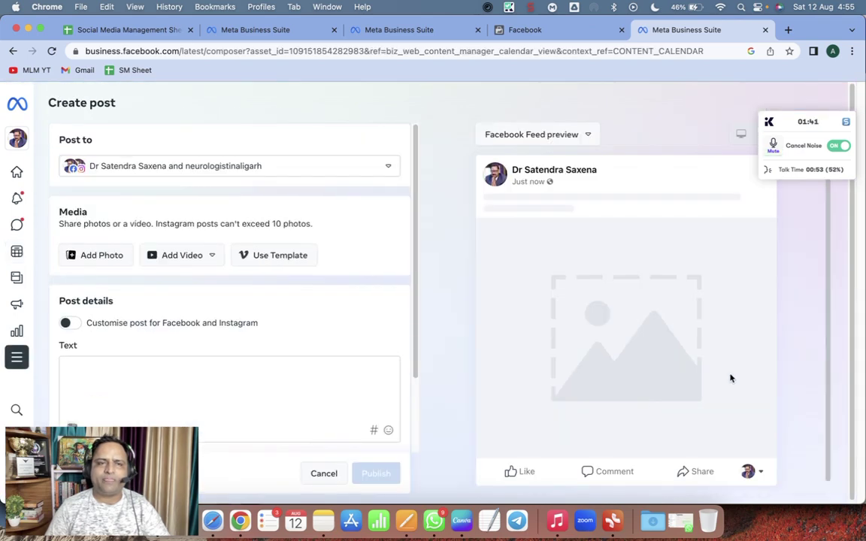
Step: Review which Facebook and Instagram accounts are selected as destinations for the new post
scroll(309, 334, "down", 2)
scroll(302, 338, "up", 2)
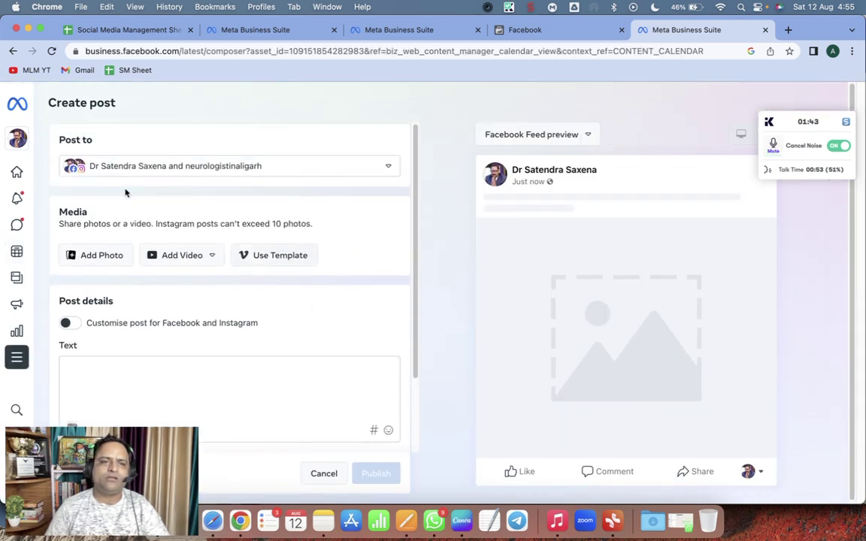
left_click(122, 170)
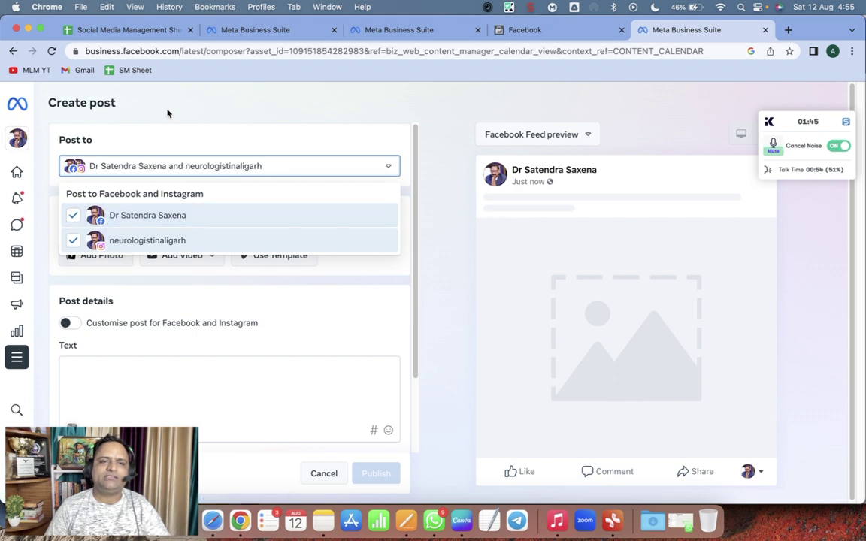
left_click(168, 112)
left_click(141, 167)
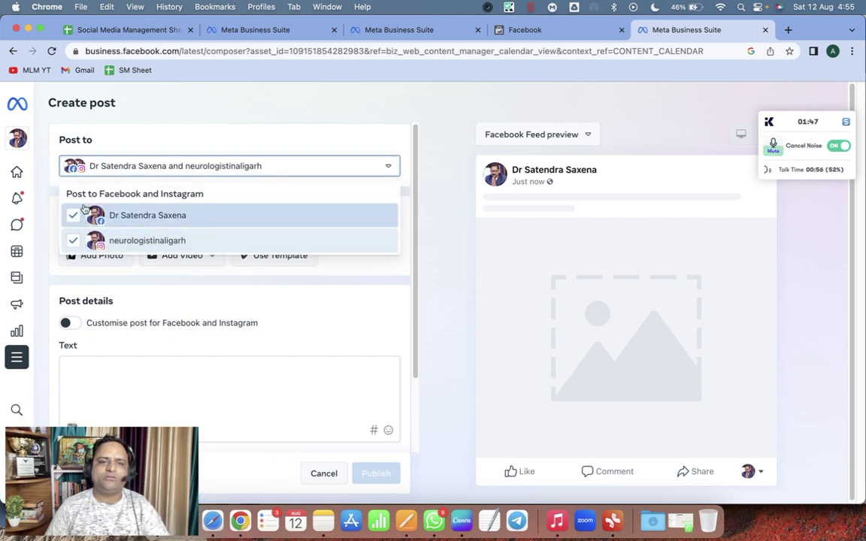
left_click(222, 105)
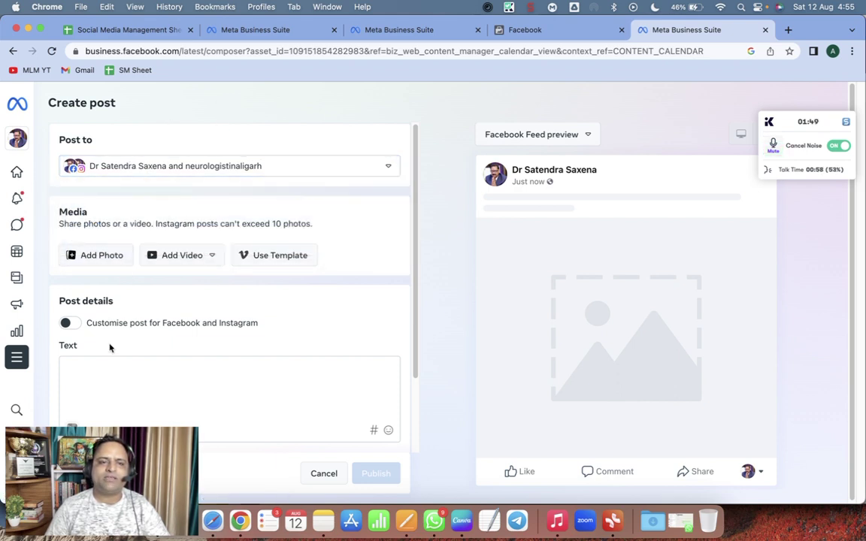
Step: Activate the new post's text field and switch to the Social Media Management Sheet
scroll(111, 352, "down", 3)
left_click(102, 306)
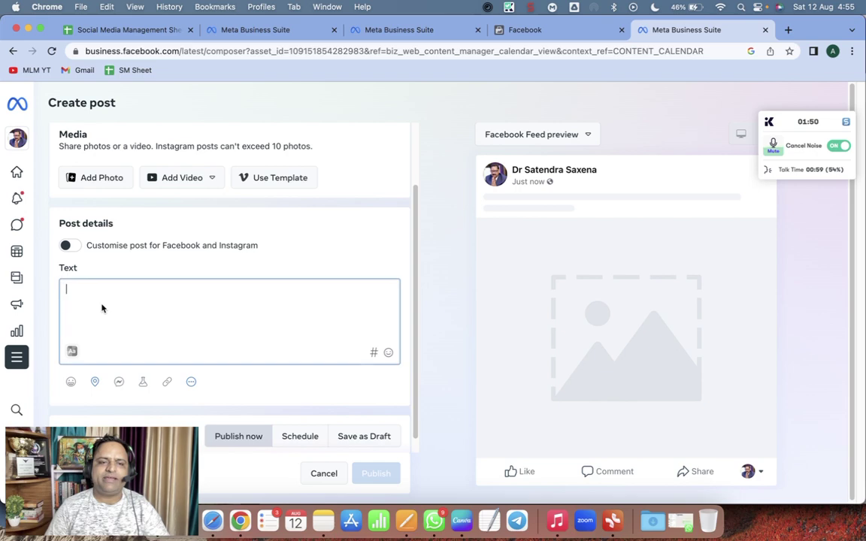
left_click(126, 29)
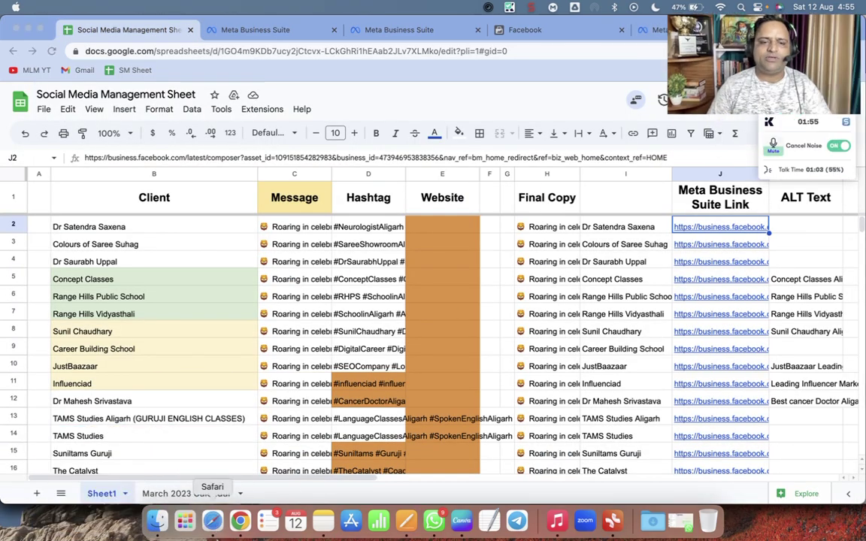
Step: Switch to ChatGPT in Safari and submit "Create twitter post - international youth day" in a new chat
left_click(212, 520)
left_click(35, 81)
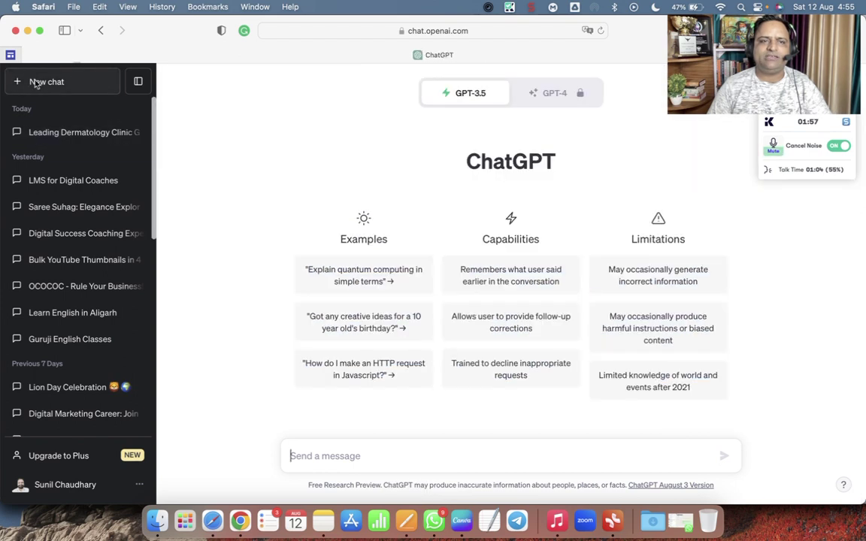
type("Create twi")
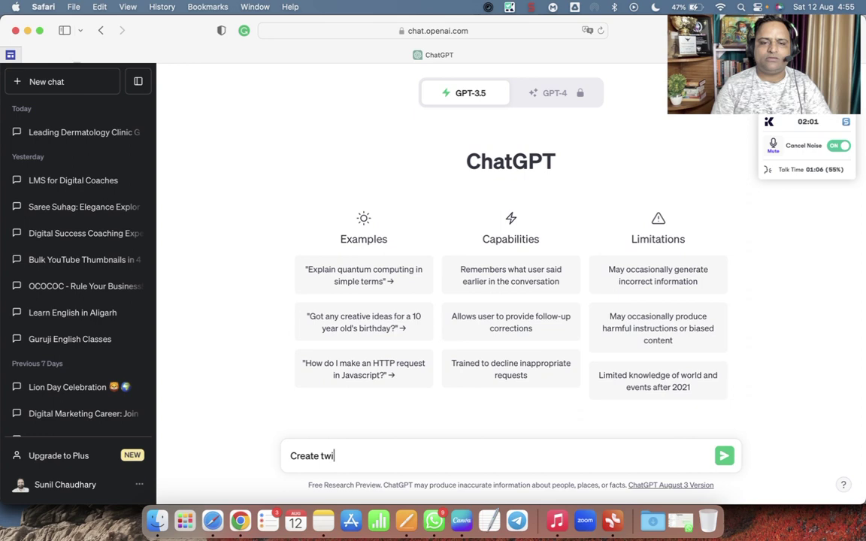
type("tter post ")
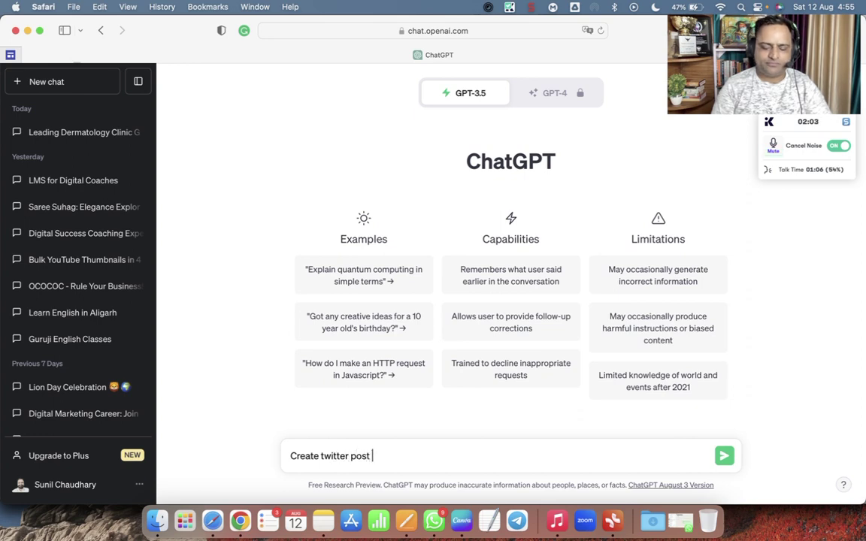
type("- international yout")
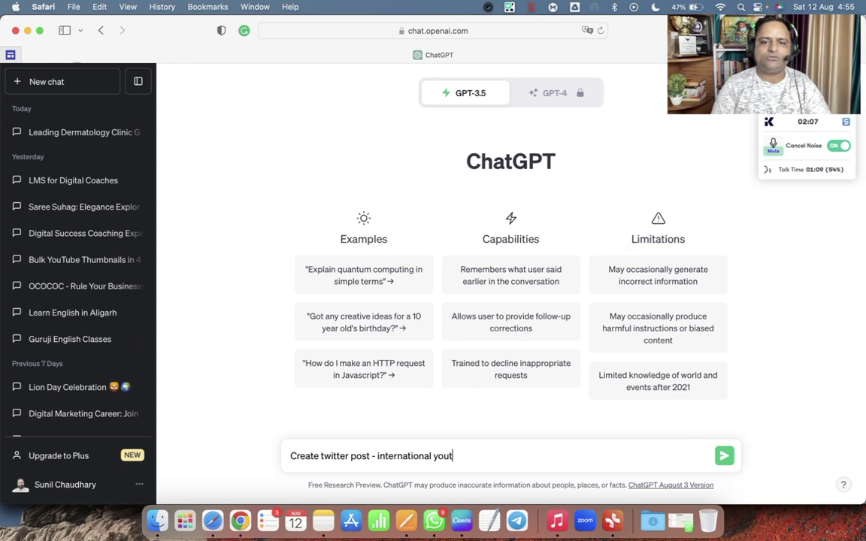
type("h day")
key("Return")
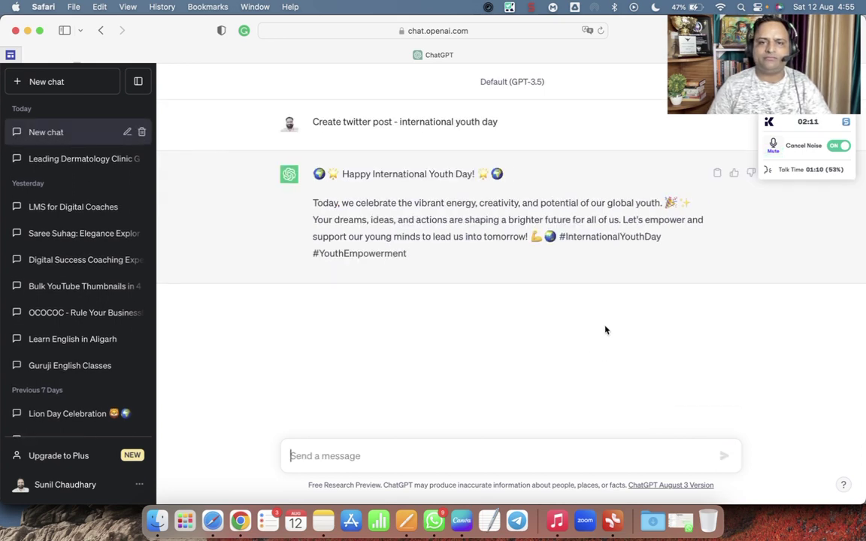
Step: Copy the full ChatGPT reply and replace the message in cell C2 of the Social Media Management Sheet with it
left_click_drag(388, 239, 689, 133)
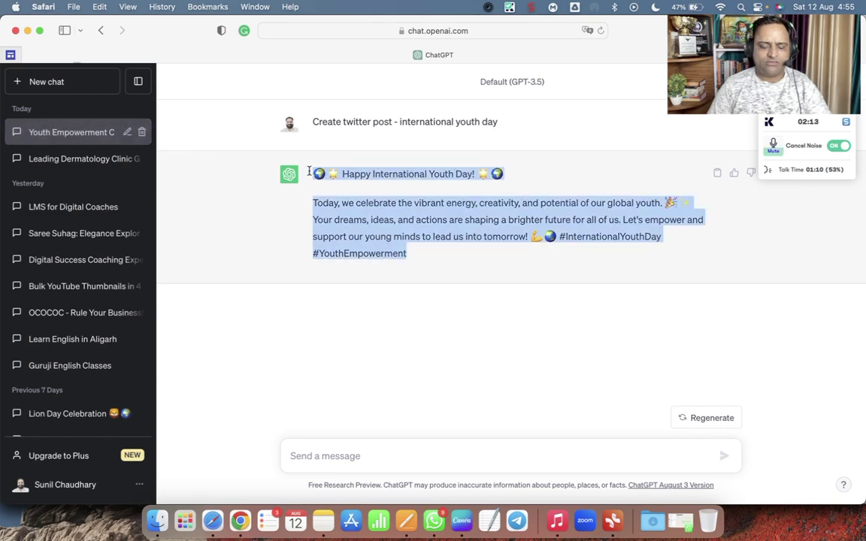
key("super+Tab")
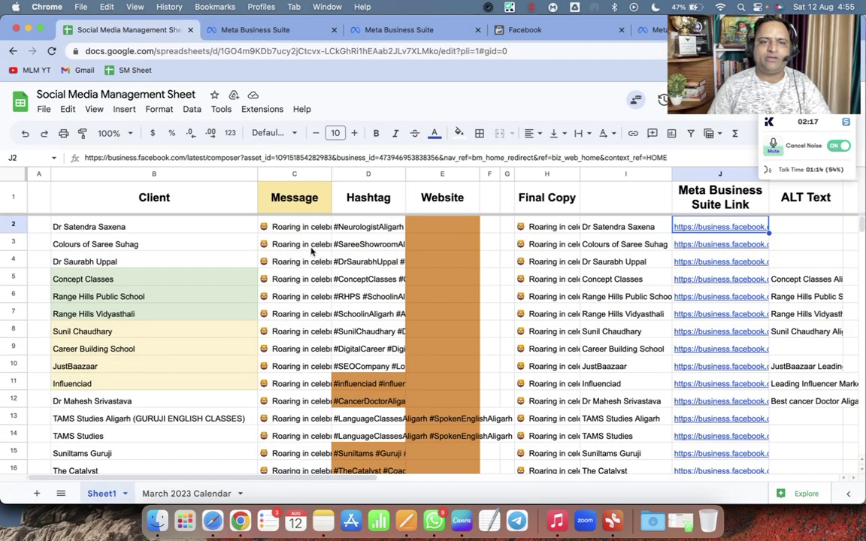
left_click(289, 226)
double_click(295, 227)
key("super+a")
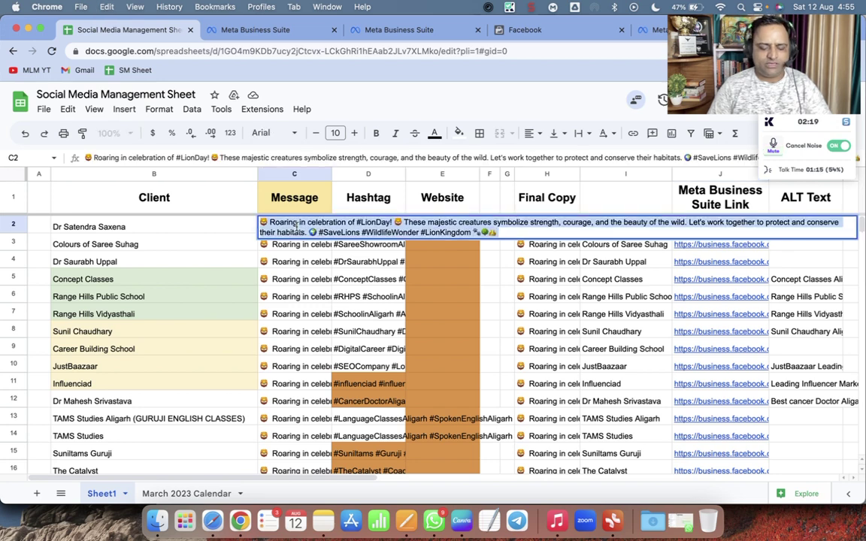
type("🌍🙌 Happy International Youth Day! 🙌🌍  Today, we celebrate the vibrant energy, creativity, and potential of our global youth. 🎉✨ Your dreams, ideas, and actions are shaping a brighter future for all of us. Let's empower and support our young minds to lead us into tomorrow! 💪🌍 #InternationalYouthDay #YouthEmpowerment")
key("Return")
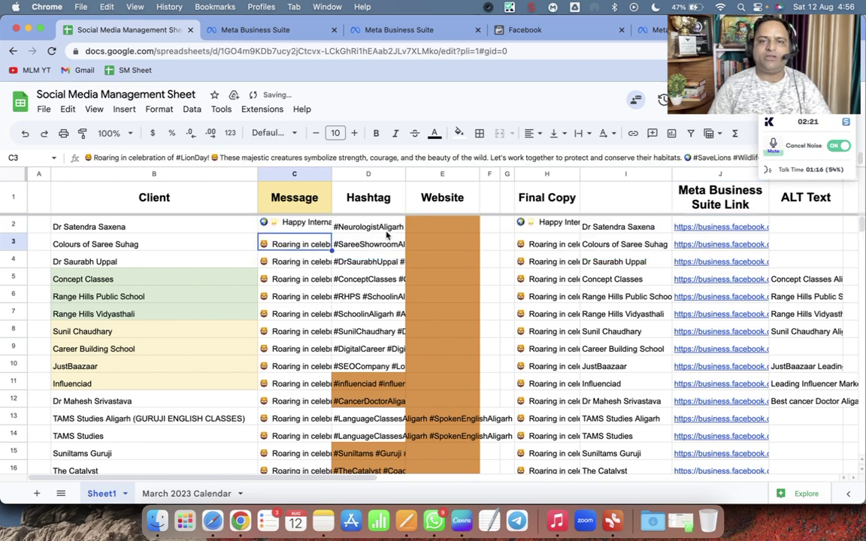
Step: Copy the Final Copy text from cell H2 and paste it into the text of the Meta Business Suite post
left_click(560, 226)
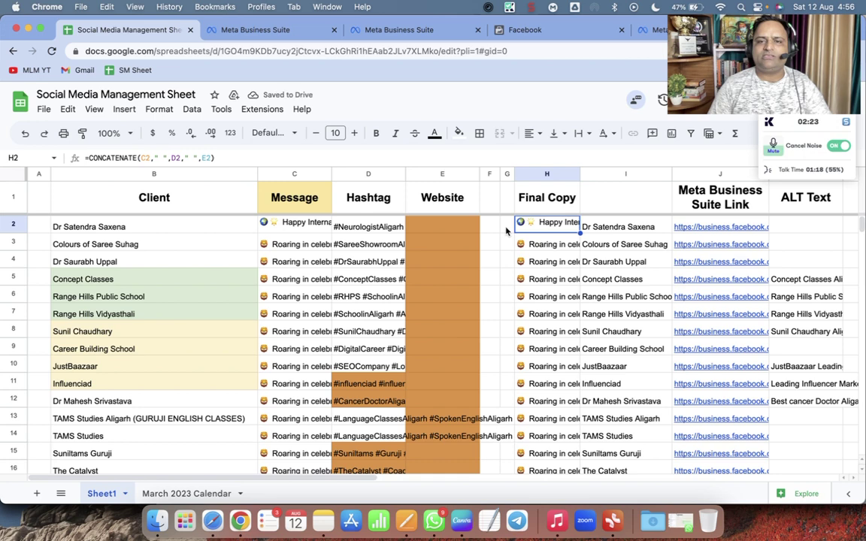
key("super+c")
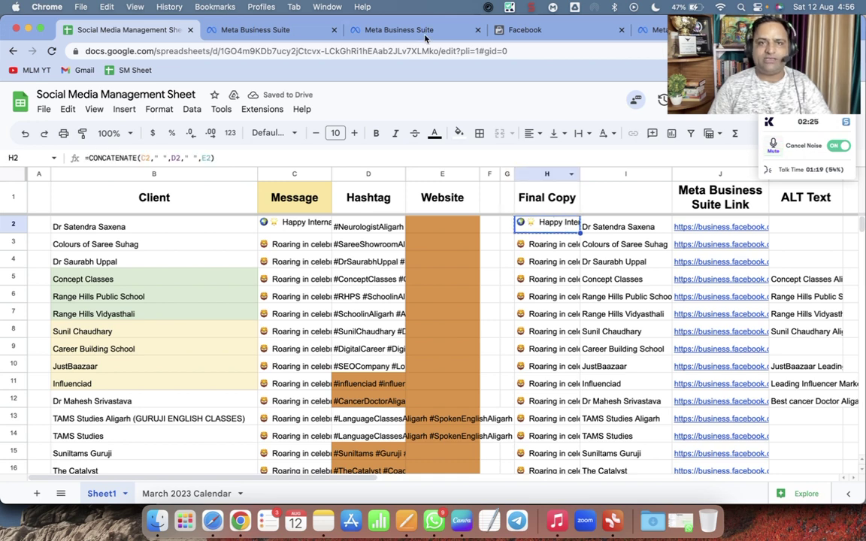
left_click(667, 36)
left_click(649, 33)
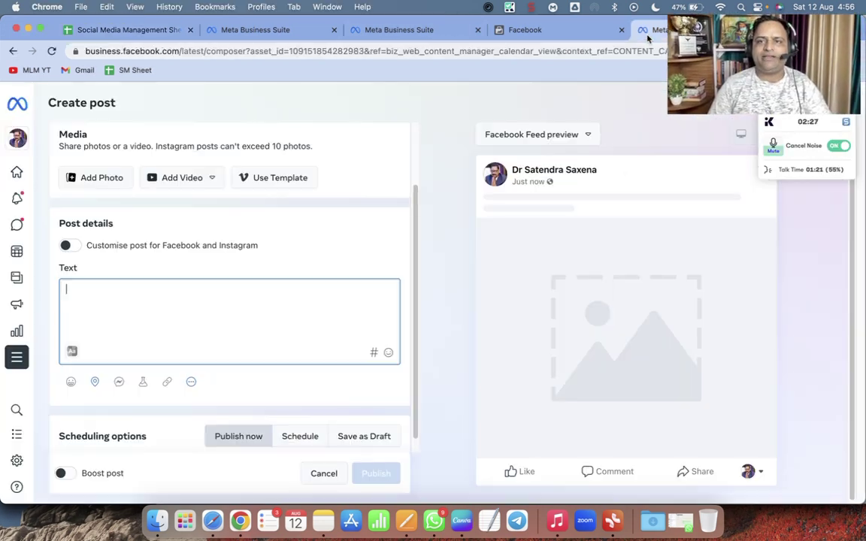
left_click(119, 305)
key("super+v")
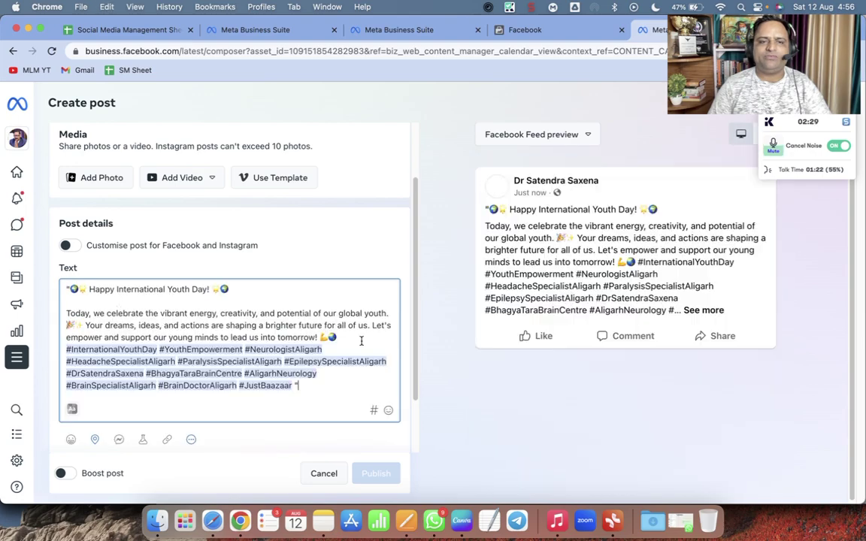
Step: Switch to WhatsApp and open the 12 Aug International Youth Day image for Bhagya-Tara Brain Centre from the designer's chat
scroll(278, 408, "up", 3)
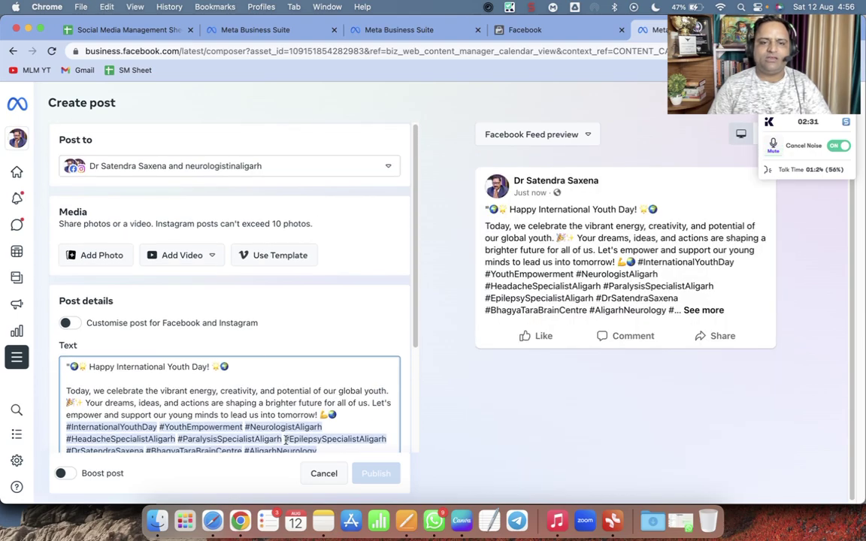
left_click(442, 527)
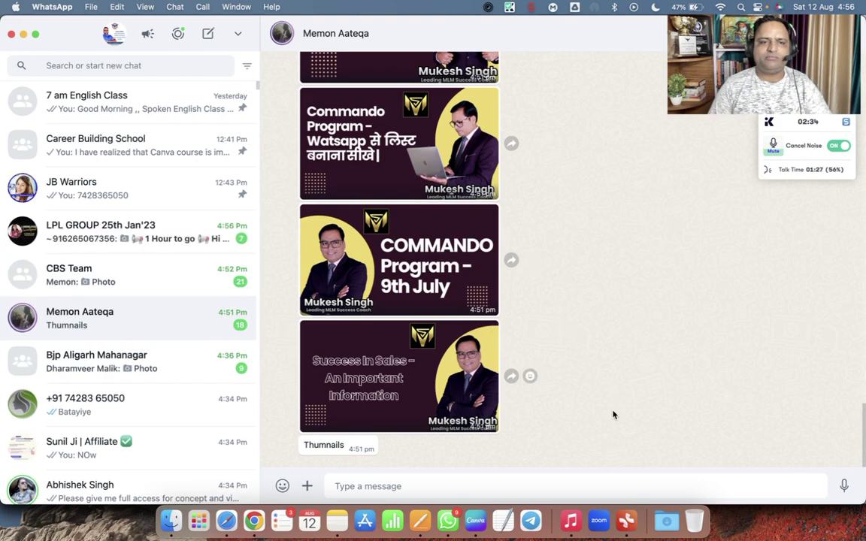
scroll(628, 414, "up", 15)
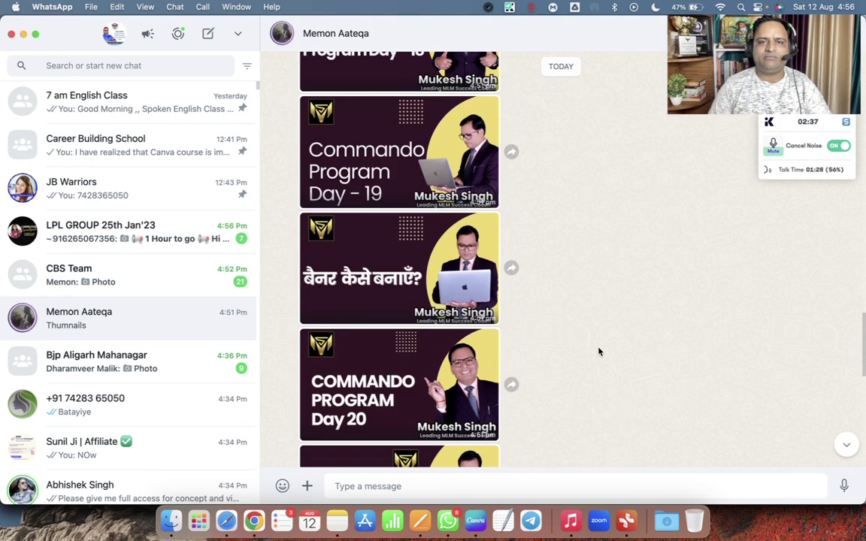
scroll(597, 348, "up", 15)
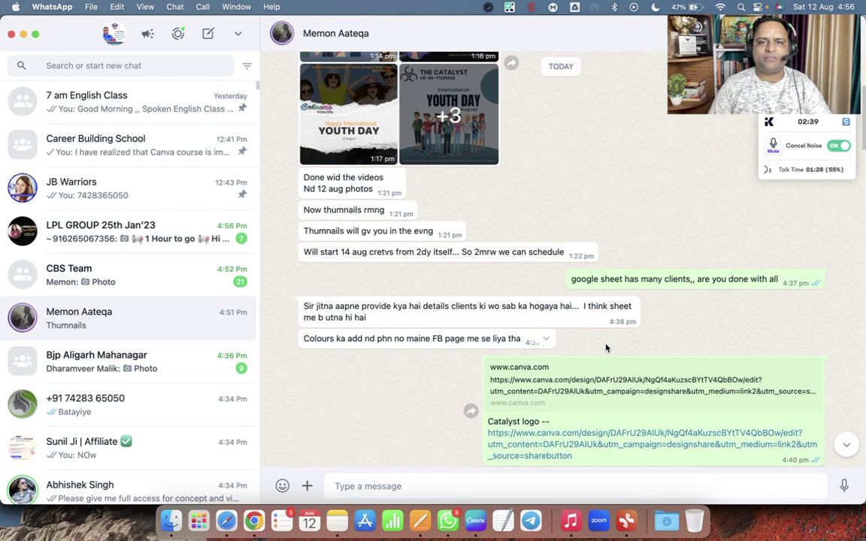
scroll(606, 341, "up", 3)
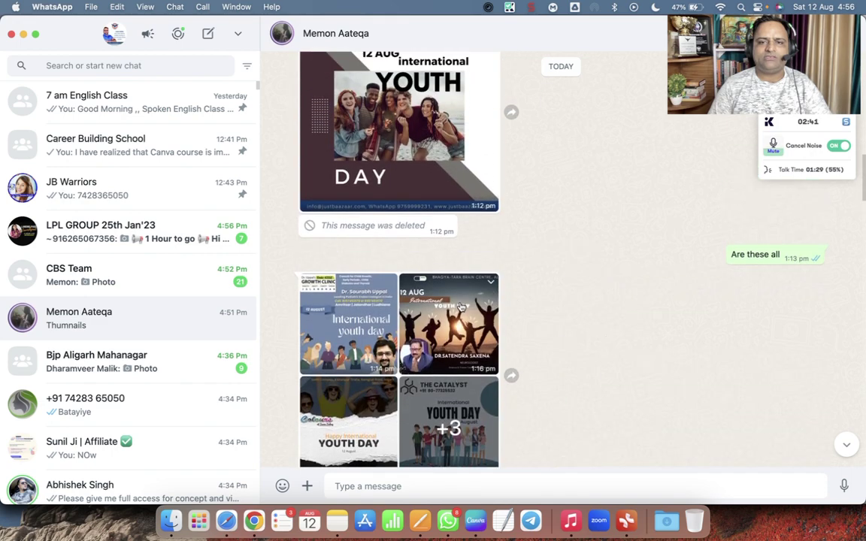
left_click(460, 309)
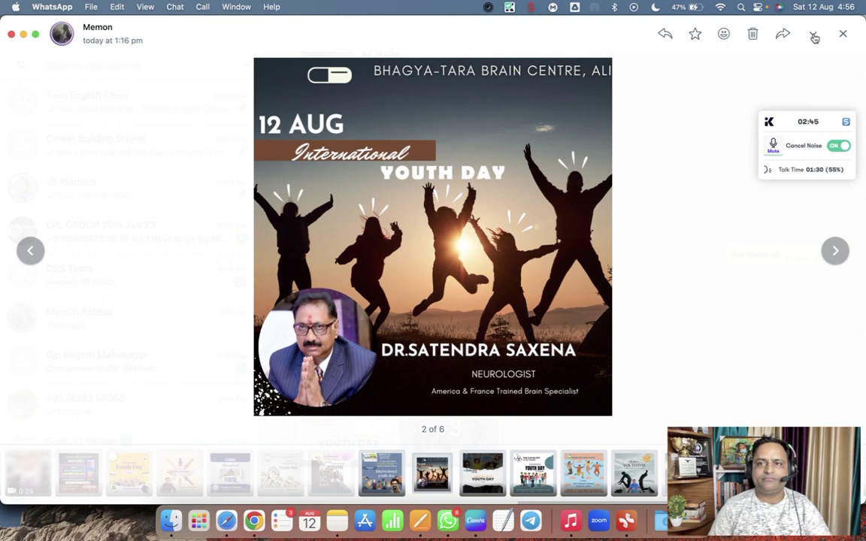
Step: Save the opened Youth Day image to the temporary folder under its suggested file name
left_click(813, 35)
left_click(714, 90)
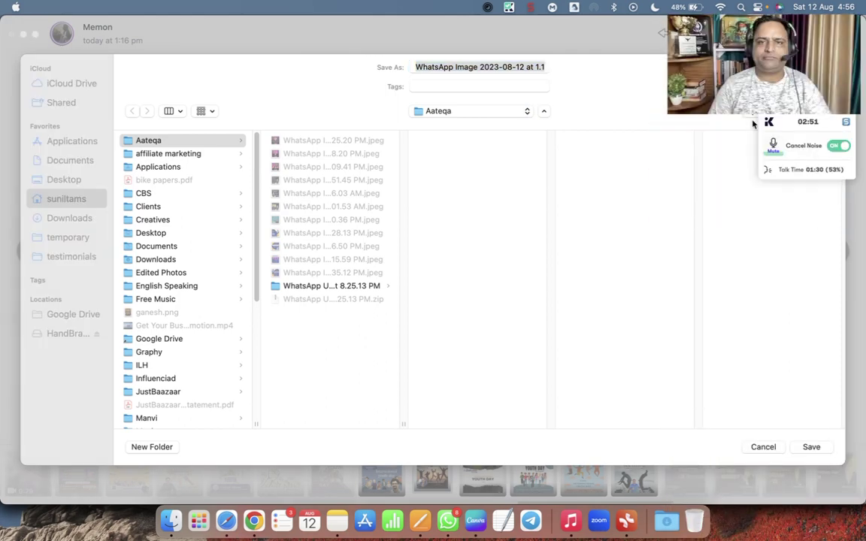
left_click(66, 238)
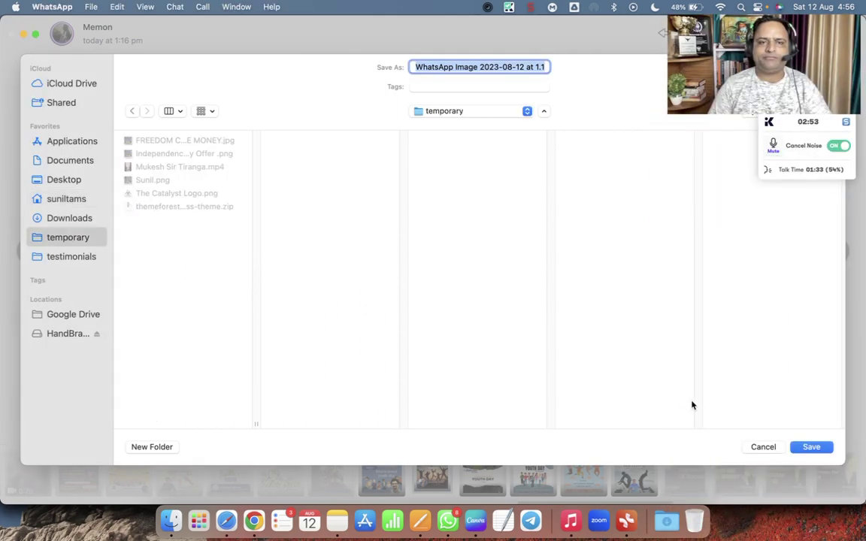
left_click(811, 448)
Step: Return to the post in Chrome and add the WhatsApp image from the temporary folder as its photo
key("super+Tab")
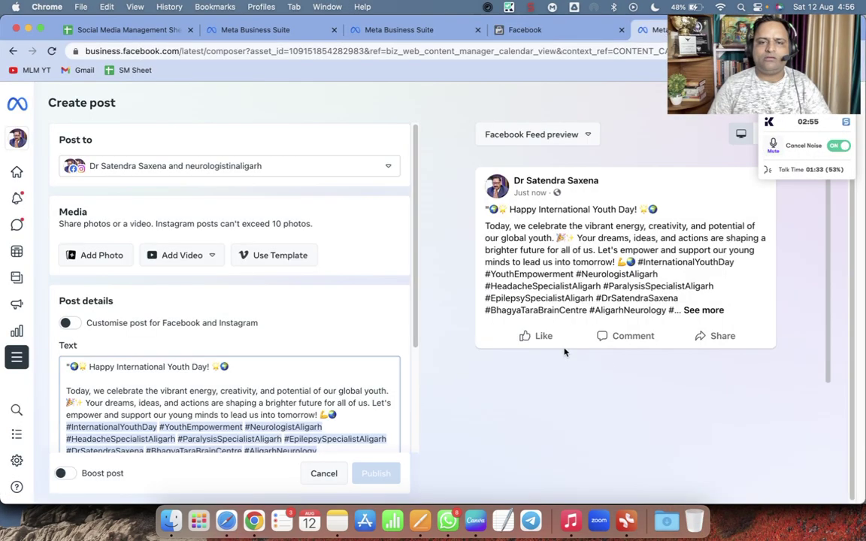
left_click(89, 261)
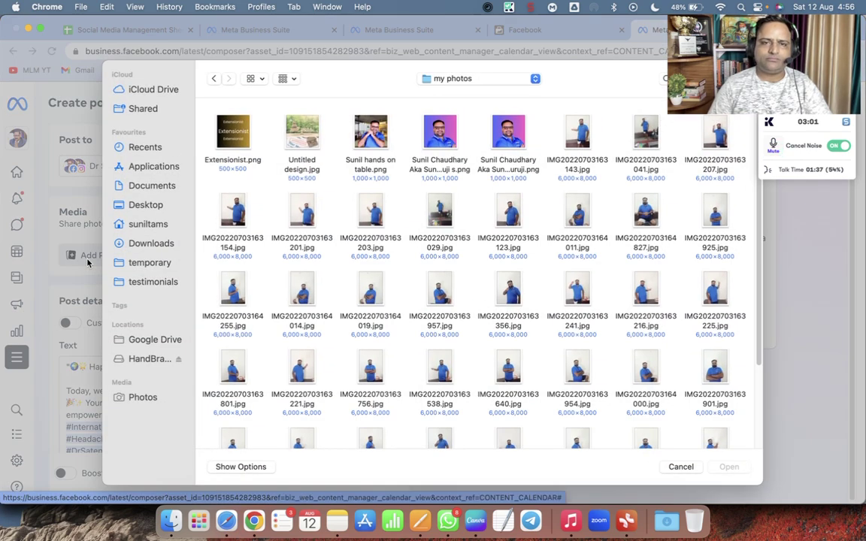
left_click(143, 263)
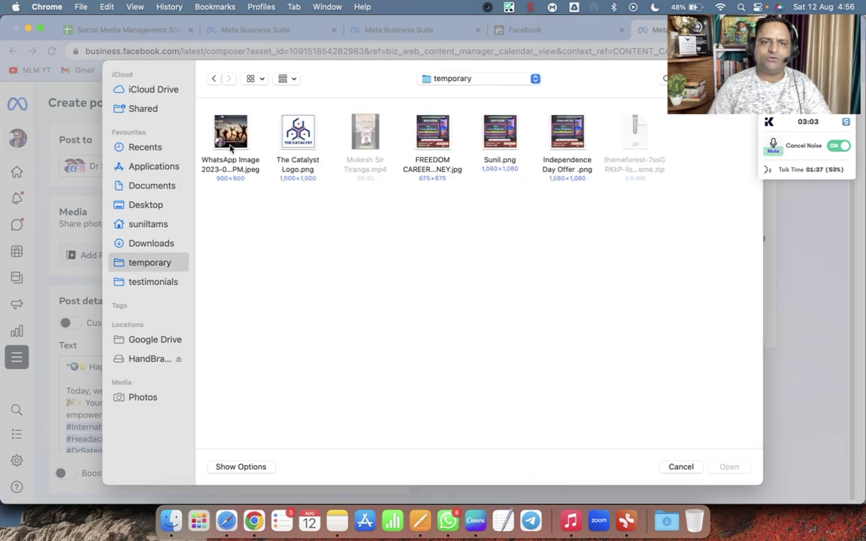
left_click(230, 133)
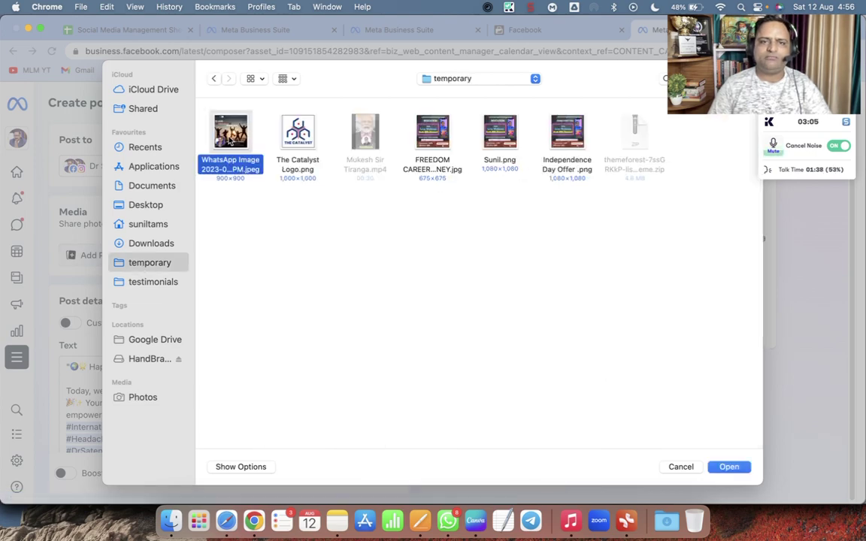
left_click(731, 467)
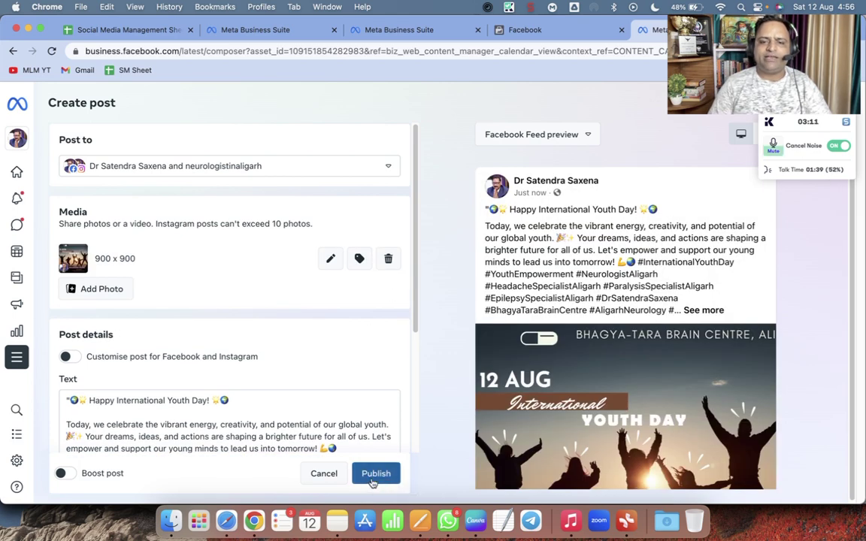
Step: Review the post's Facebook and Instagram destinations, image preview, full text with hashtags, and scheduling options
left_click(192, 165)
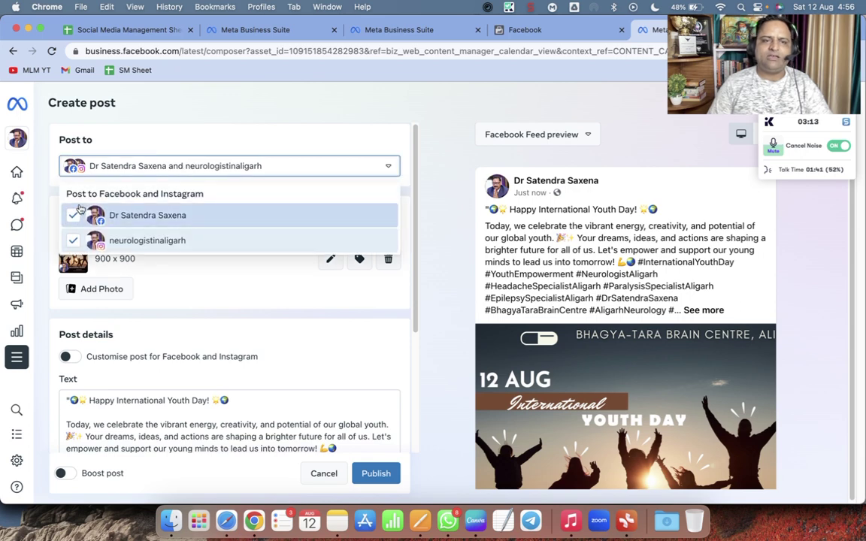
left_click(301, 109)
scroll(338, 224, "down", 1)
scroll(673, 356, "down", 3)
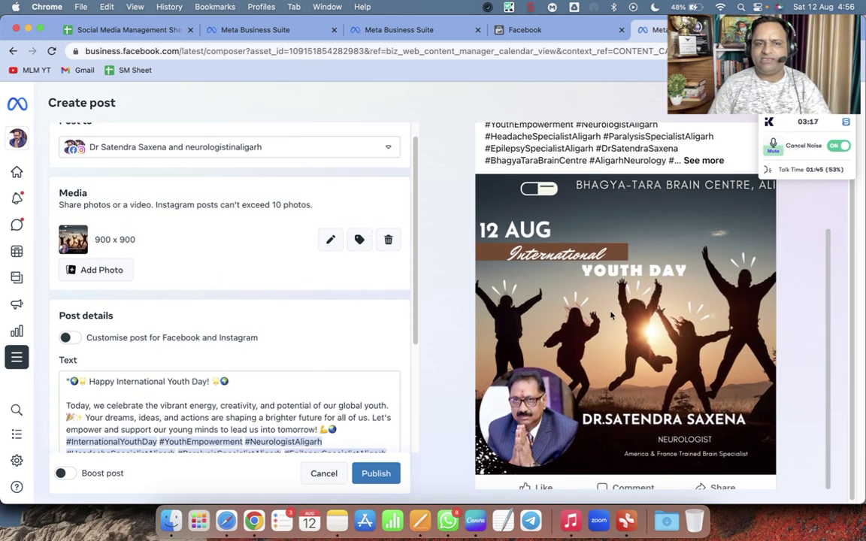
scroll(232, 286, "down", 3)
left_click(232, 253)
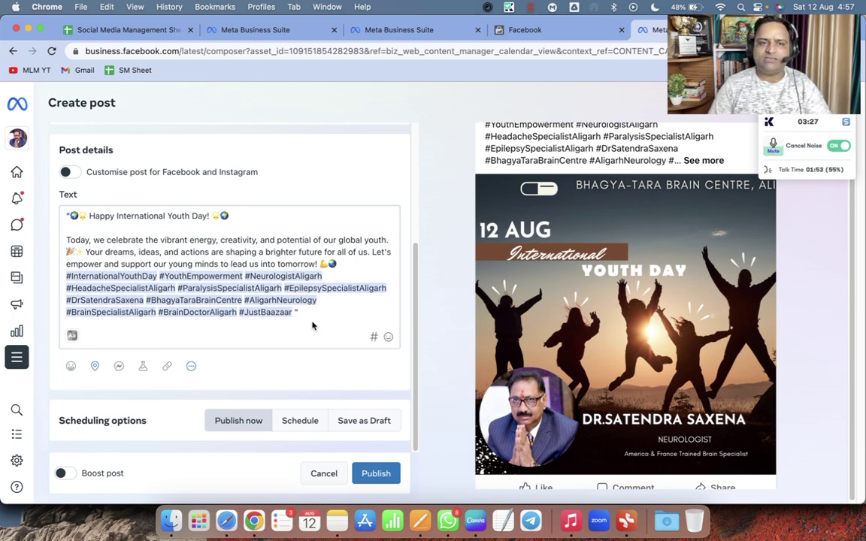
scroll(316, 344, "up", 5)
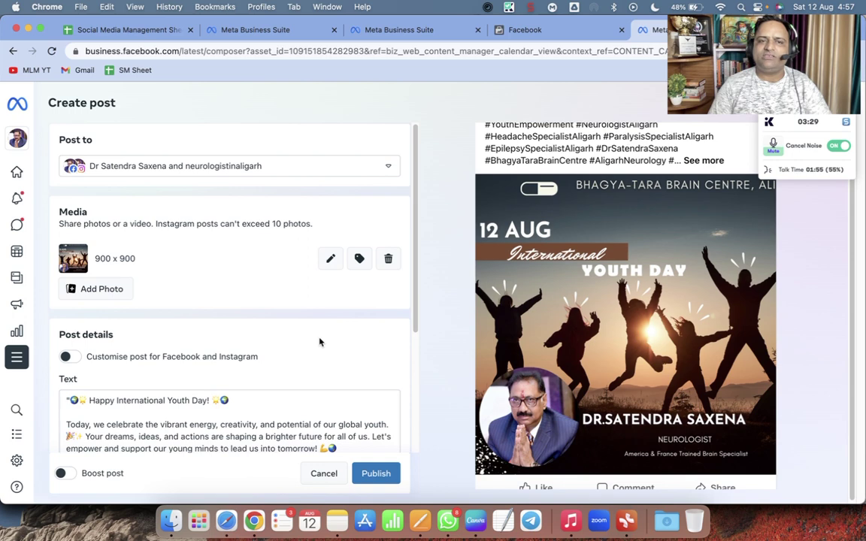
scroll(319, 342, "down", 1)
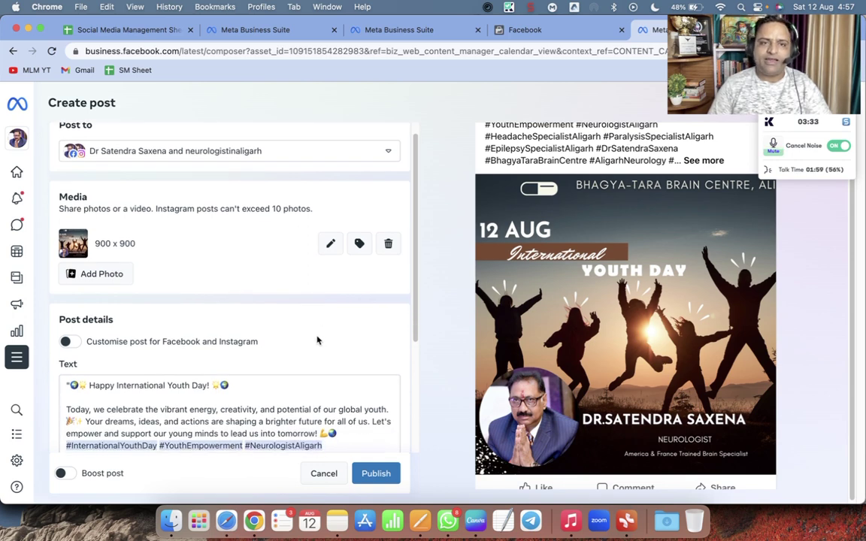
scroll(318, 341, "down", 3)
left_click(231, 323)
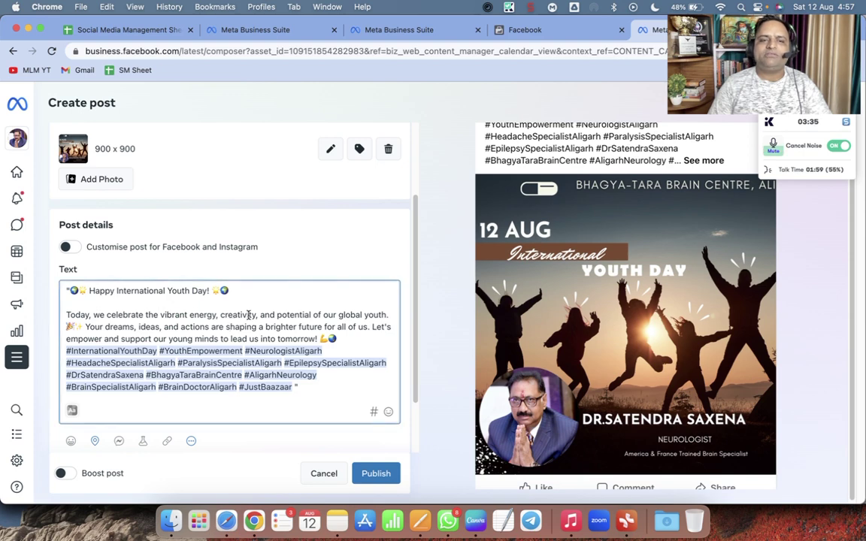
double_click(75, 316)
left_click_drag(75, 315, 309, 398)
left_click(329, 400)
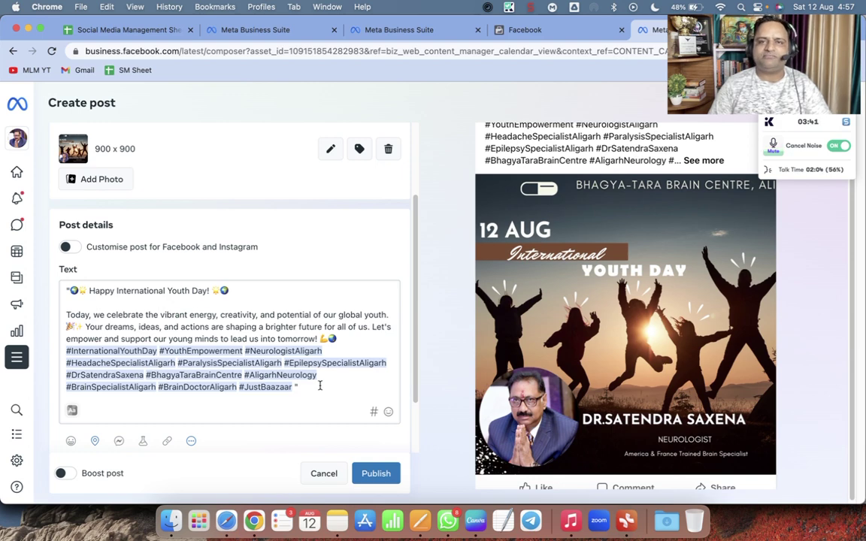
Step: Publish the Youth Day post immediately to both accounts and dismiss the mobile app promotion
scroll(342, 388, "up", 3)
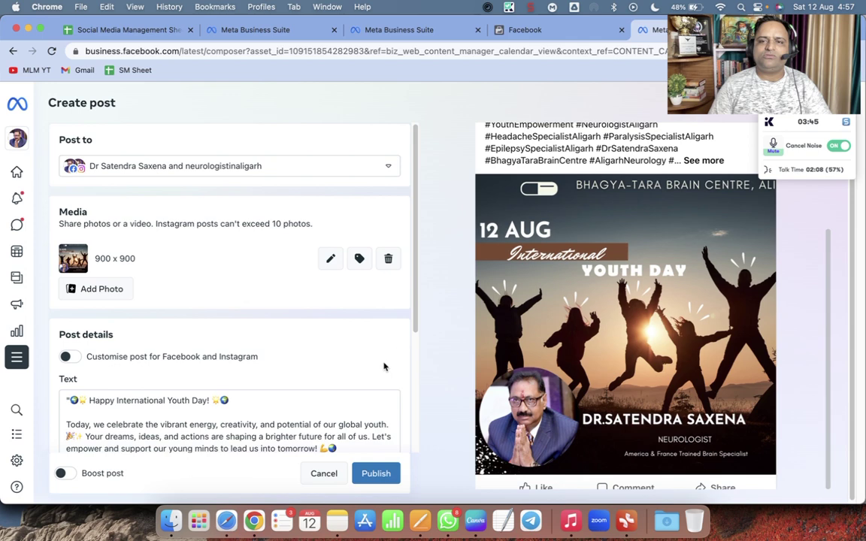
scroll(583, 309, "up", 3)
scroll(393, 399, "down", 1)
left_click(376, 474)
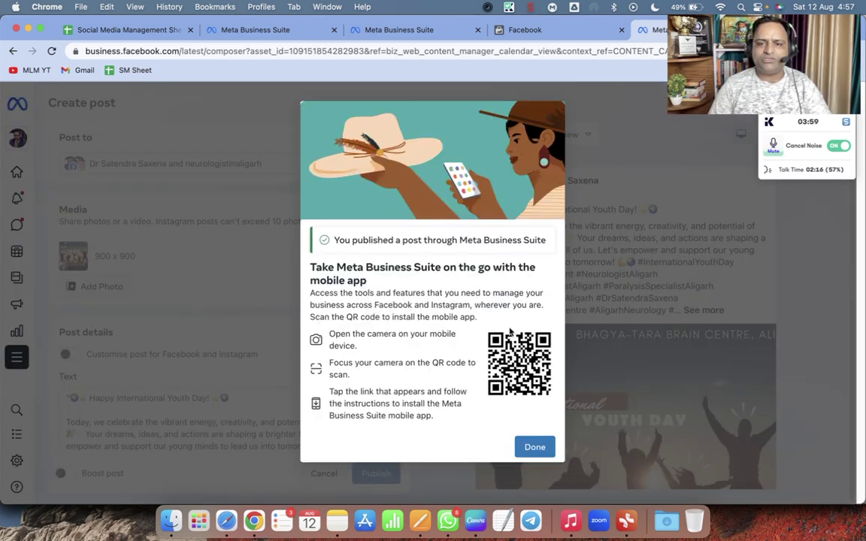
left_click(533, 448)
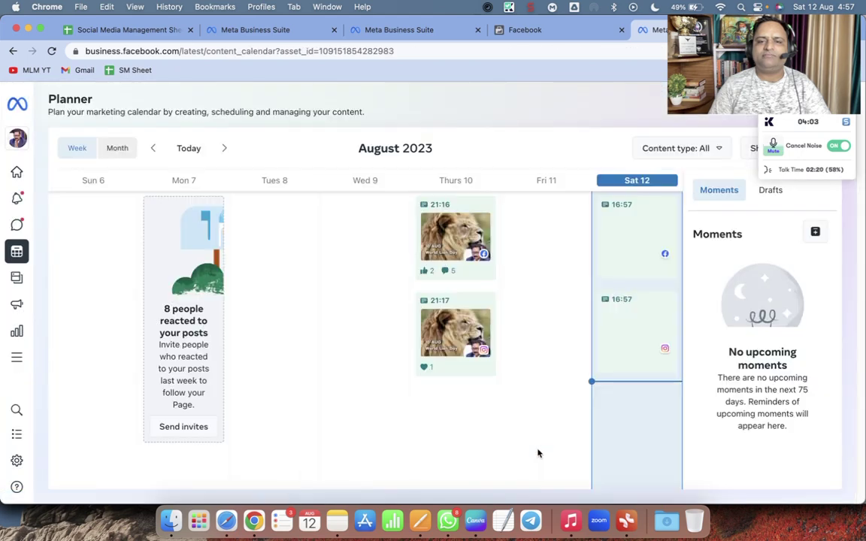
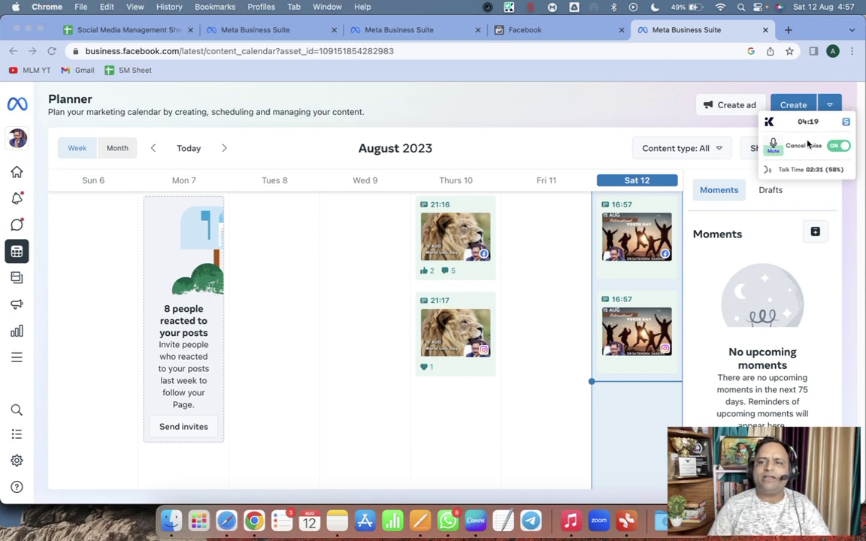
Step: Switch the Planner to month view and start scheduling a story for 13 August
left_click_drag(813, 141, 818, 380)
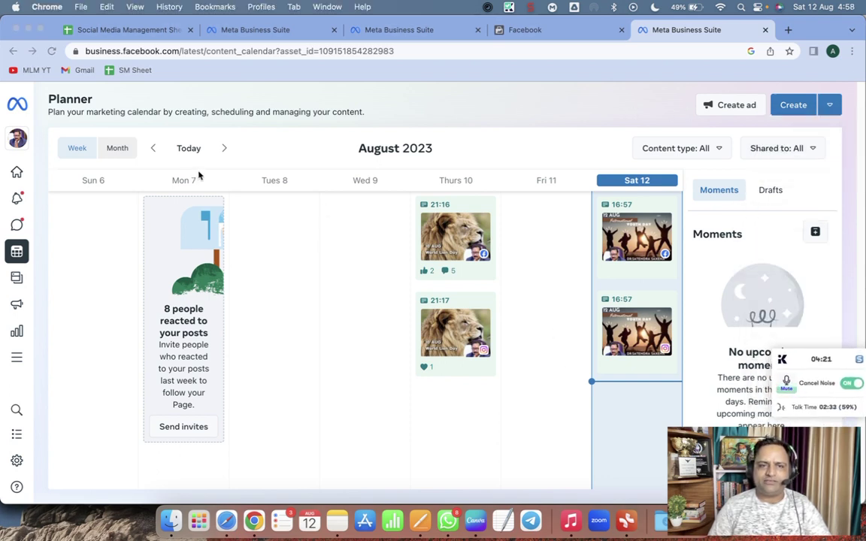
left_click(116, 149)
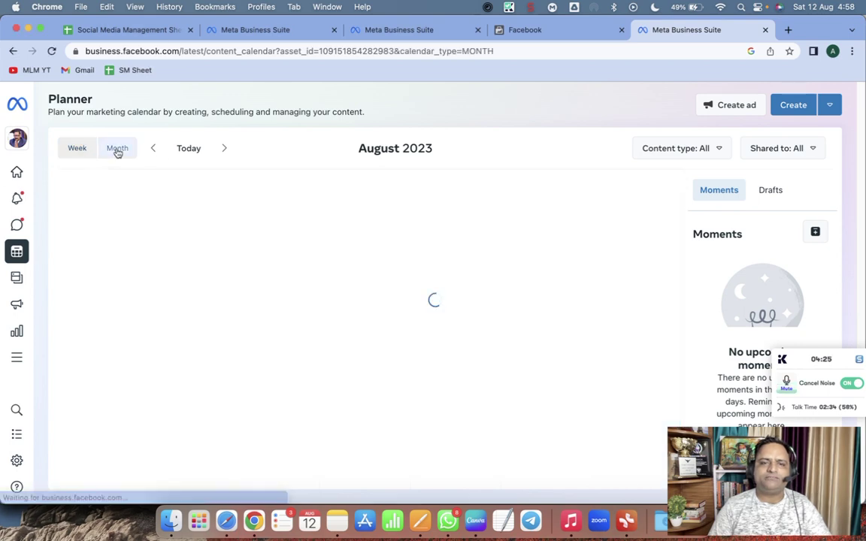
scroll(410, 281, "down", 3)
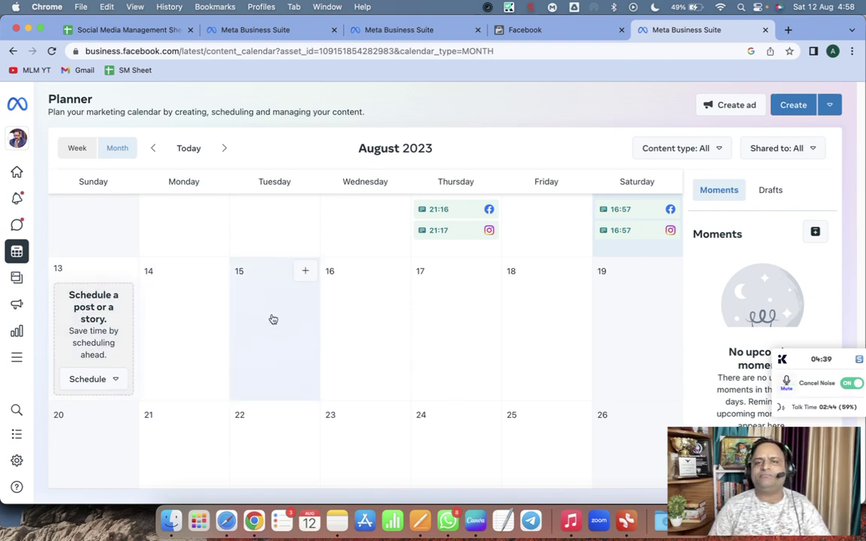
left_click(96, 382)
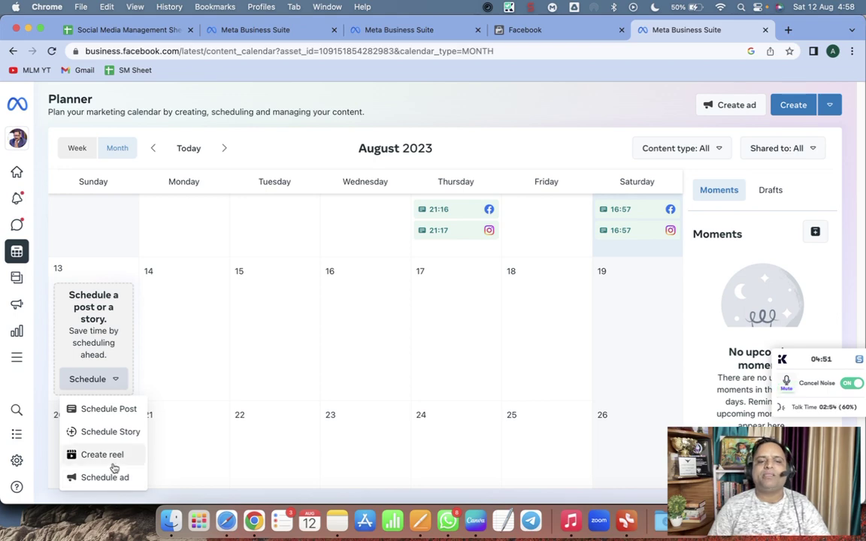
left_click(113, 433)
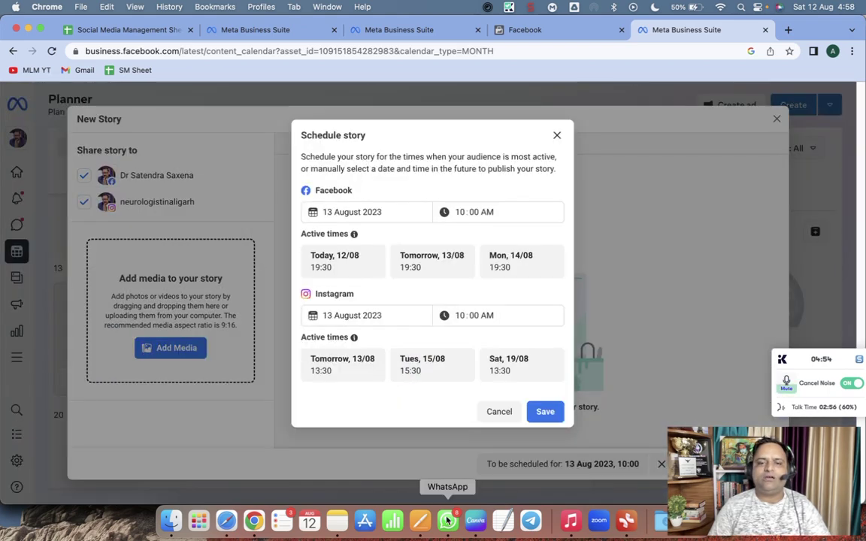
Step: Switch to WhatsApp, close the image preview and look through the designer's chat for media suitable for the story
left_click(448, 521)
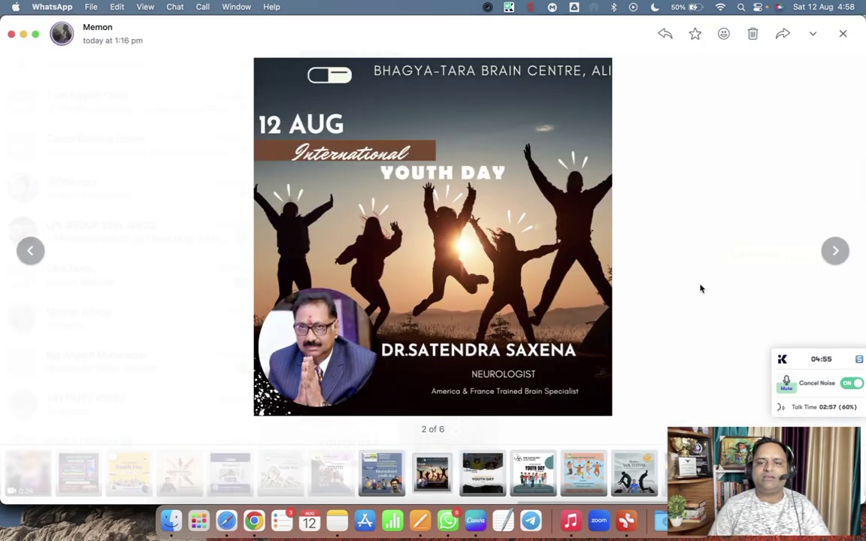
key("Escape")
scroll(576, 316, "down", 5)
scroll(579, 316, "up", 4)
scroll(579, 316, "up", 15)
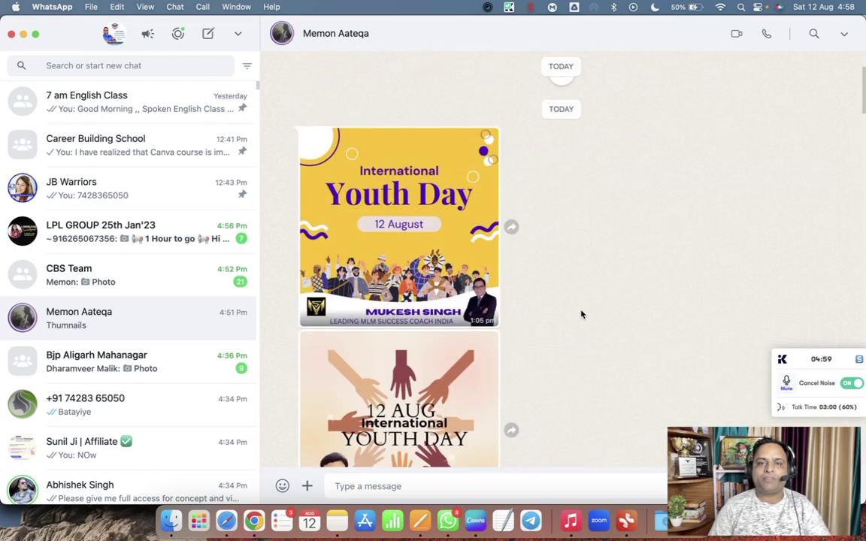
scroll(582, 314, "up", 10)
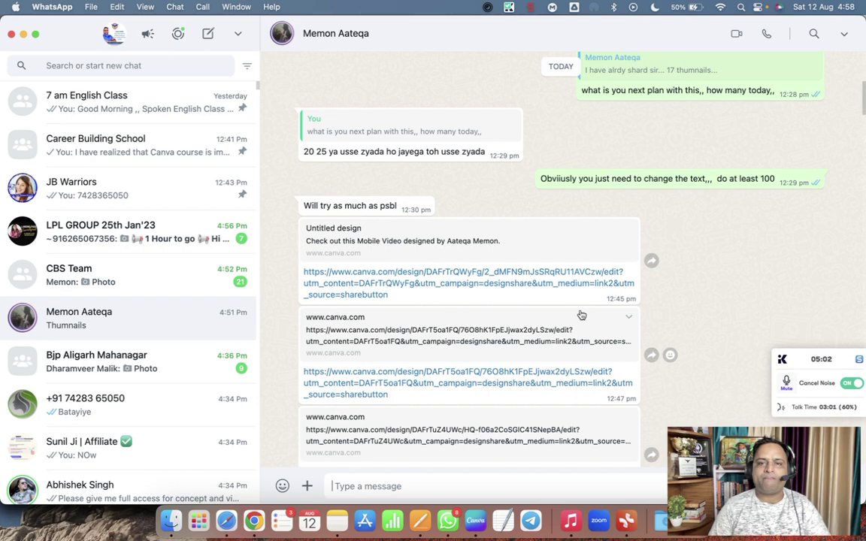
scroll(581, 315, "down", 8)
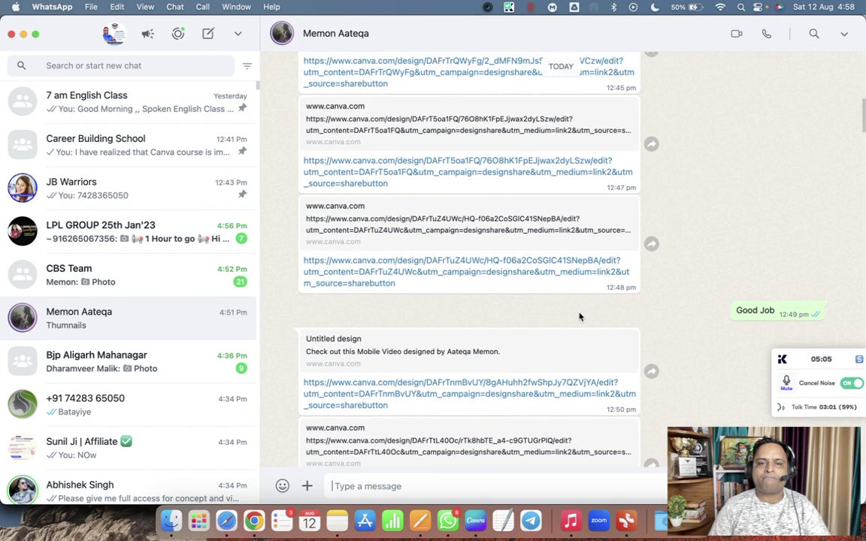
scroll(580, 316, "down", 10)
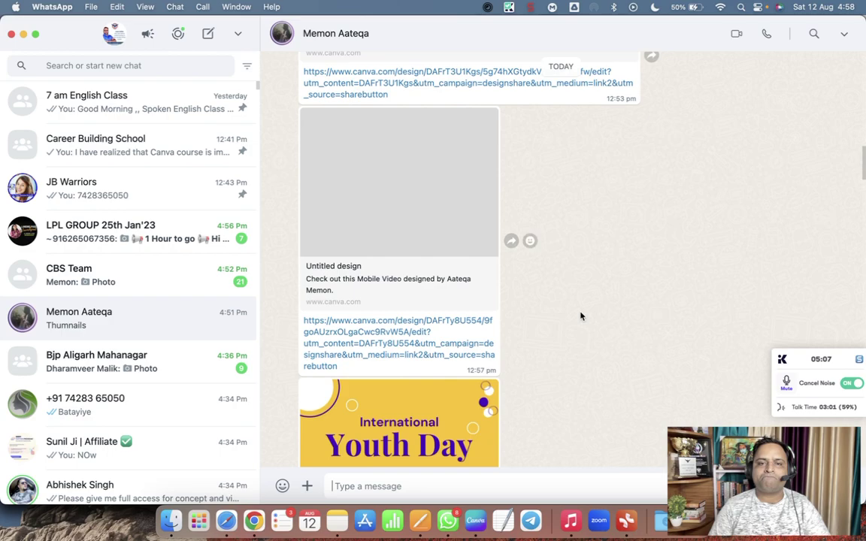
scroll(581, 316, "down", 15)
scroll(583, 316, "down", 15)
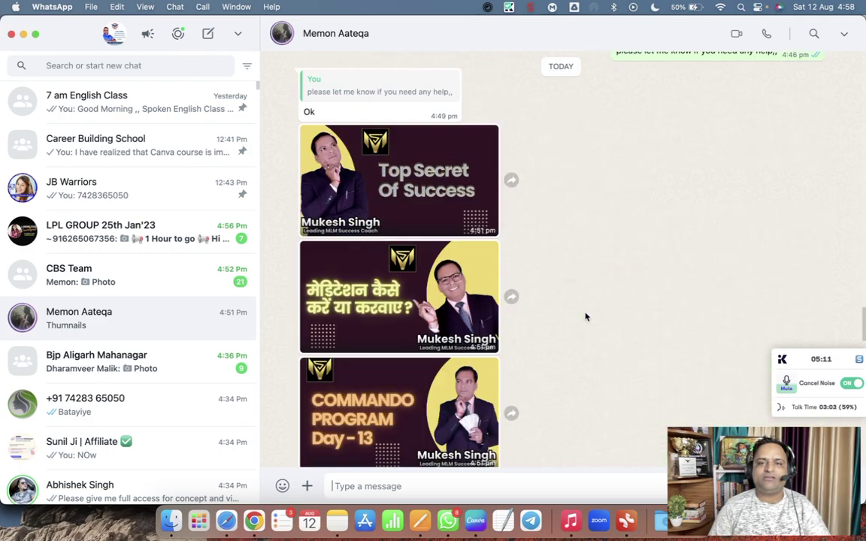
scroll(585, 316, "down", 15)
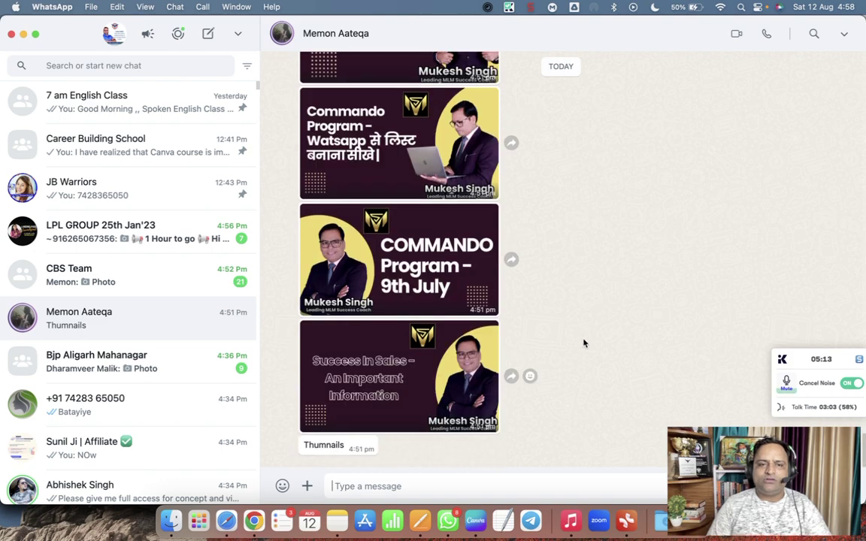
scroll(601, 316, "up", 20)
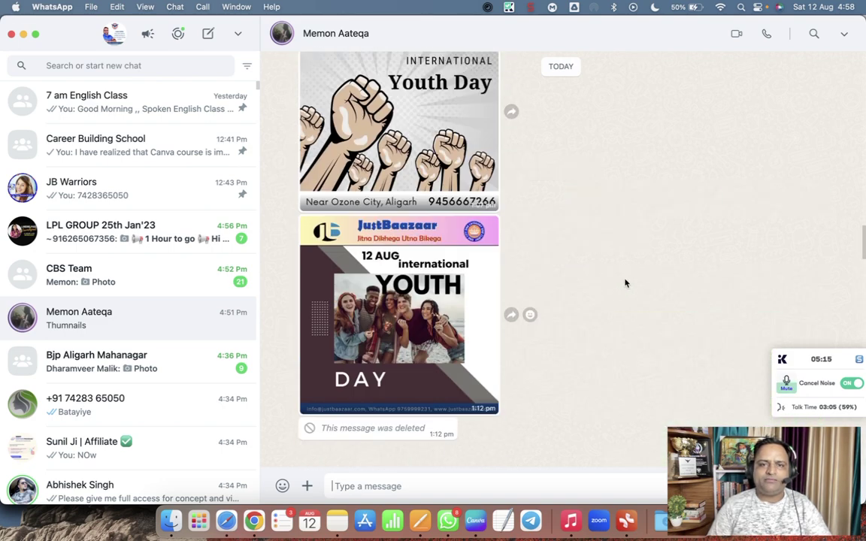
Step: Return to Chrome and discard the story schedule and the new story draft for the client
key("super+Tab")
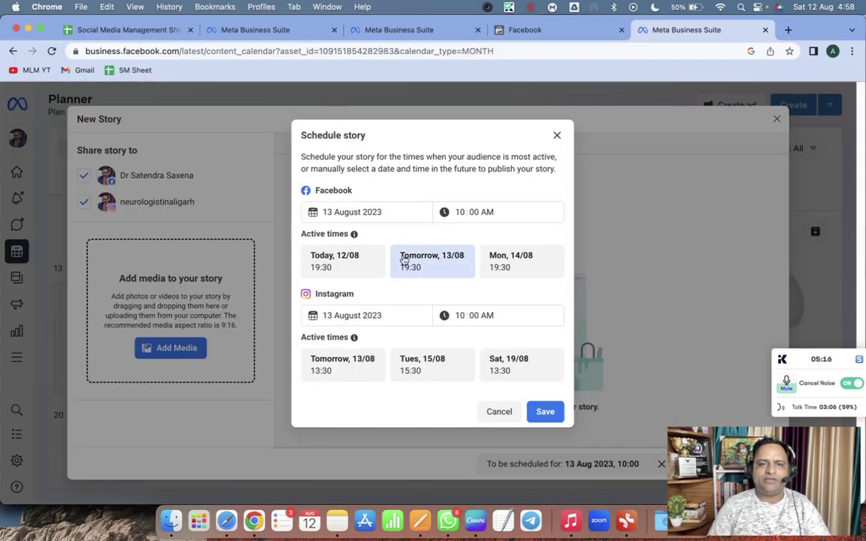
left_click(558, 131)
left_click(776, 119)
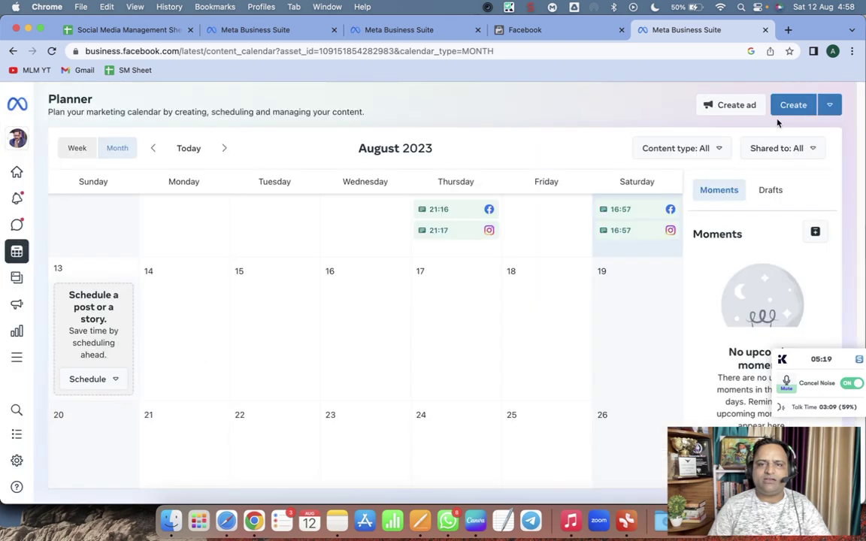
Step: Switch Meta Business Suite to the page under JustBaazaar FB Business Account
left_click(83, 139)
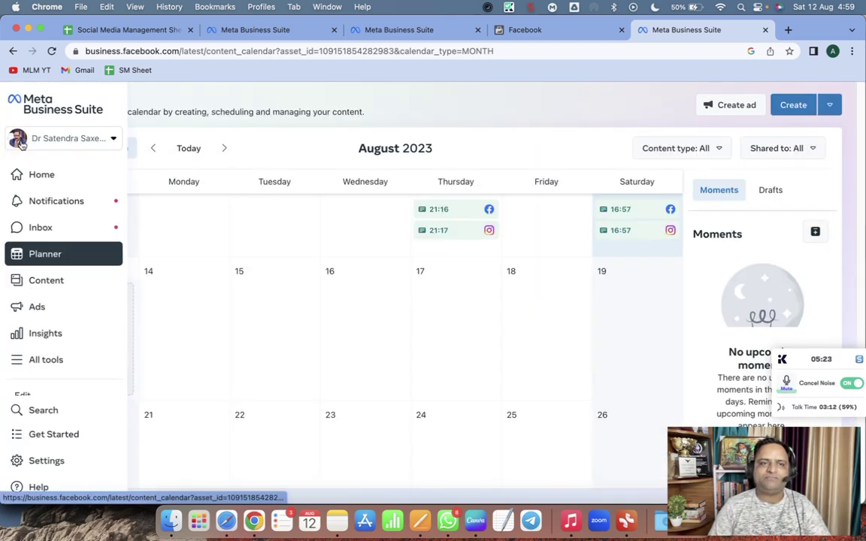
left_click(76, 146)
scroll(88, 387, "down", 2)
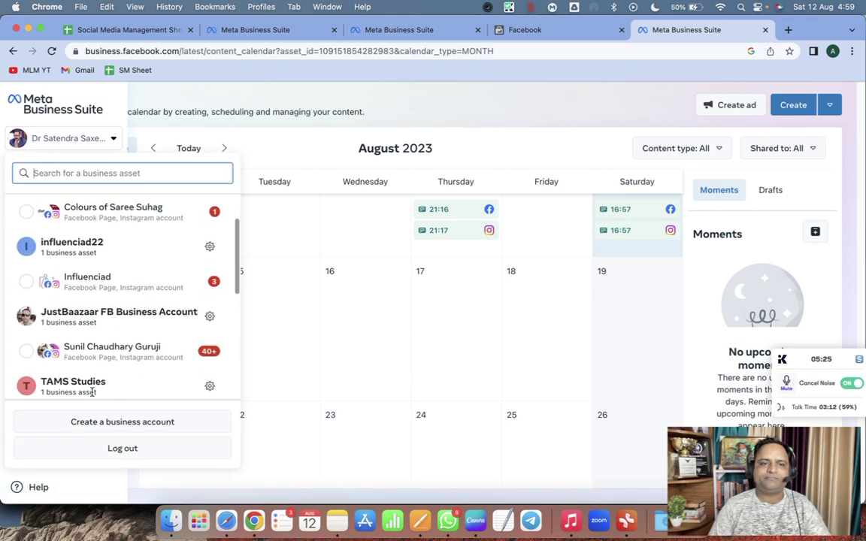
left_click(109, 344)
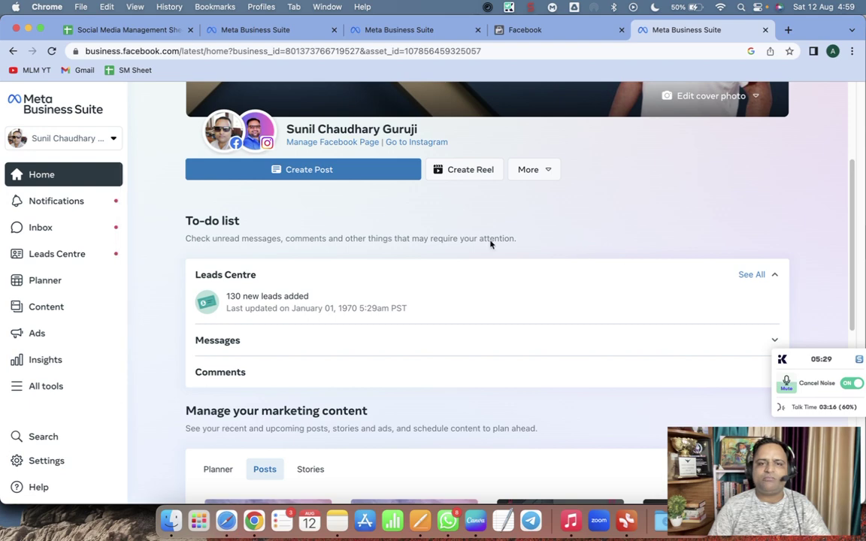
Step: Look through the list of business assets and switch to the Colours of Saree Suhag page
left_click(68, 138)
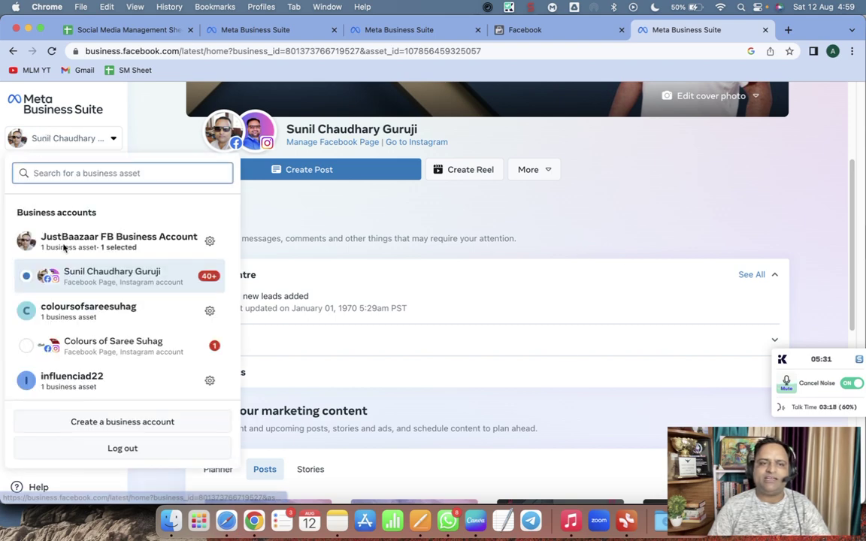
scroll(88, 360, "down", 3)
scroll(88, 360, "down", 2)
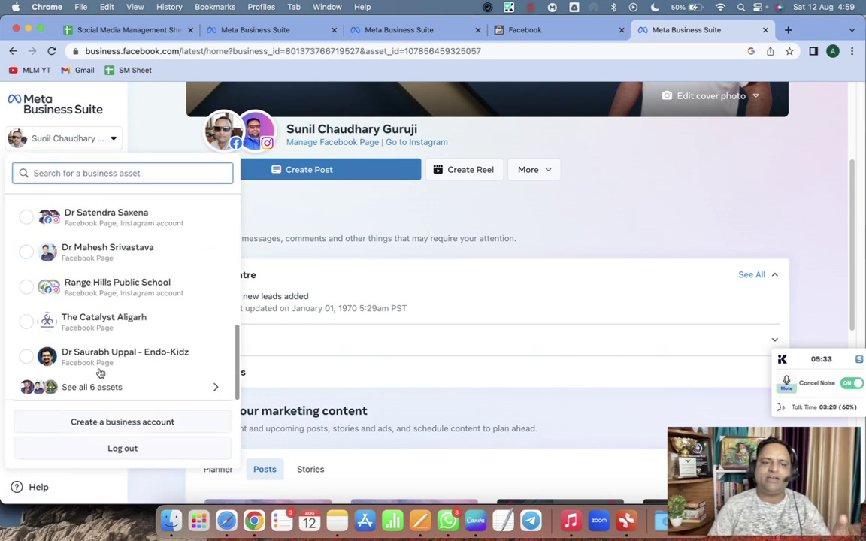
scroll(106, 316, "up", 10)
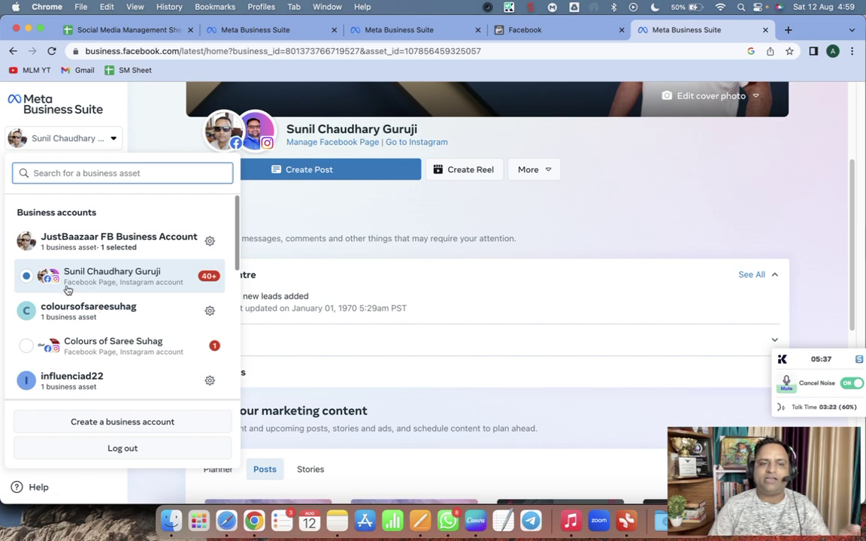
scroll(67, 290, "down", 2)
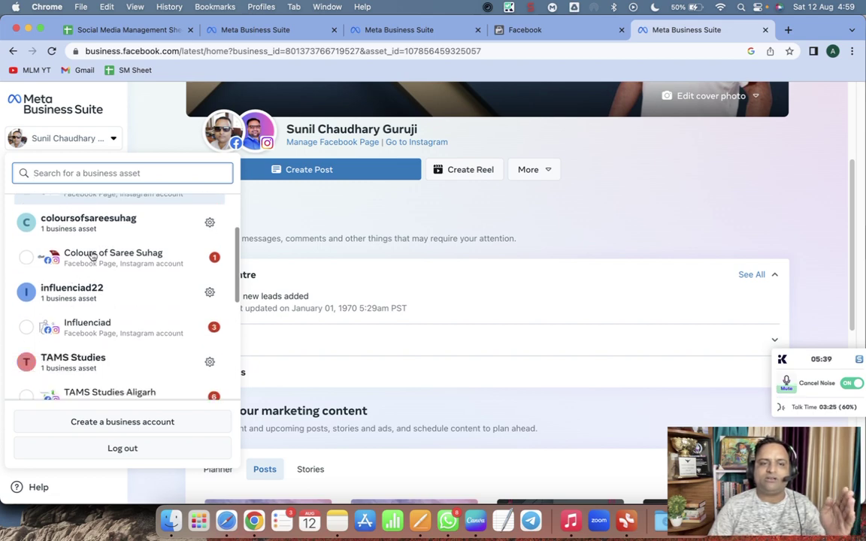
left_click(85, 254)
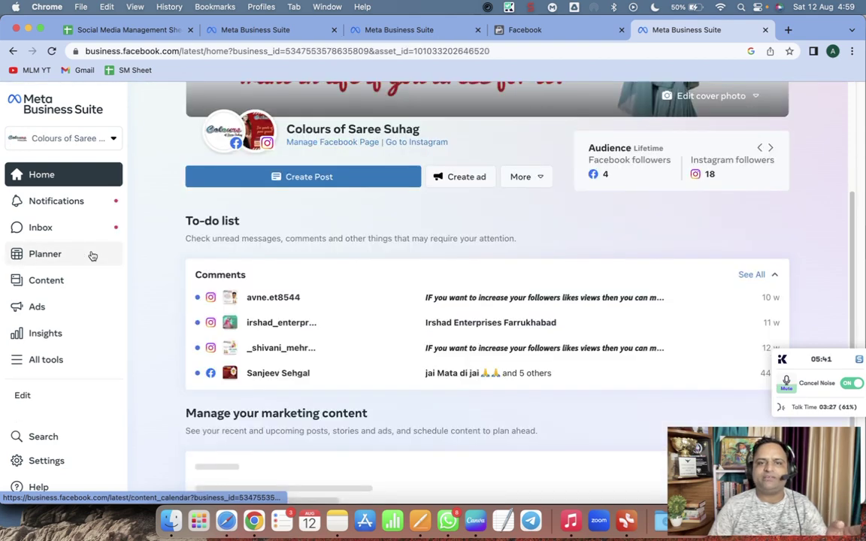
Step: Switch back from Colours of Saree Suhag to the JustBaazaar FB Business Account page
left_click(63, 141)
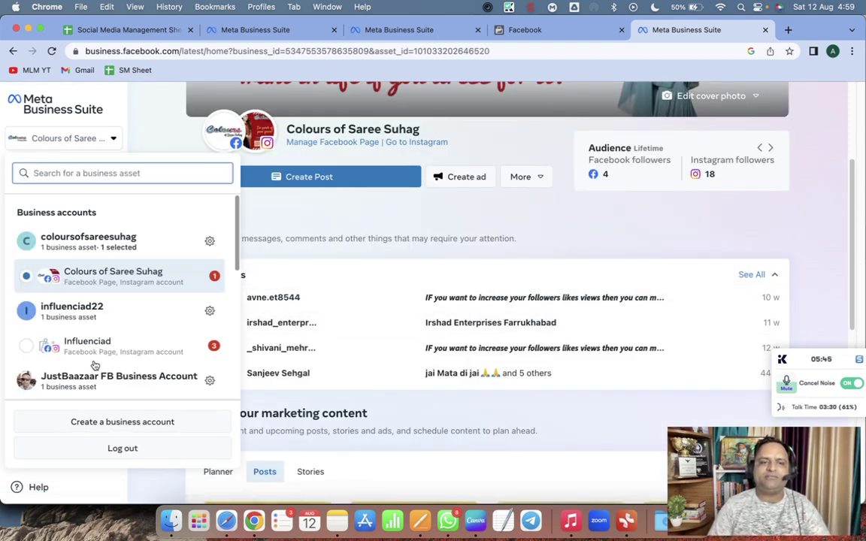
scroll(93, 361, "down", 2)
left_click(90, 335)
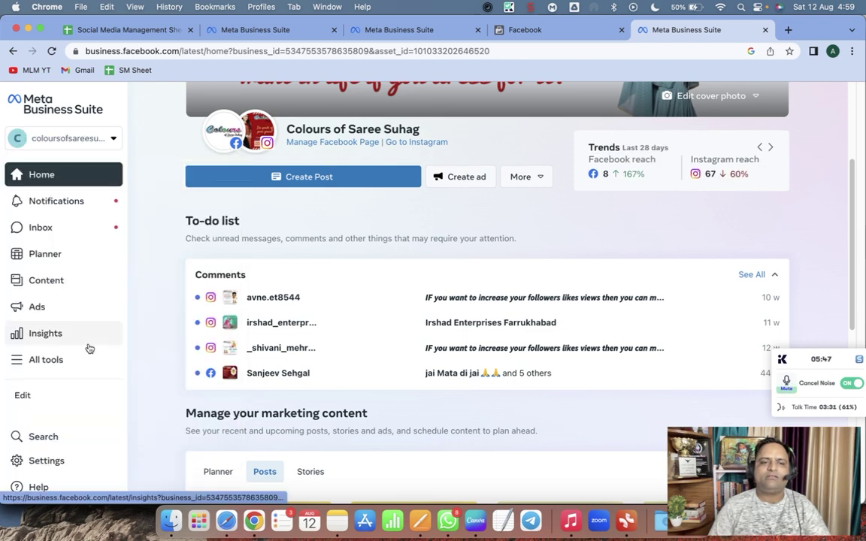
Step: Open the JB Warriors chat in WhatsApp, preview the 0:29 Independence Day video and pause it
left_click(449, 522)
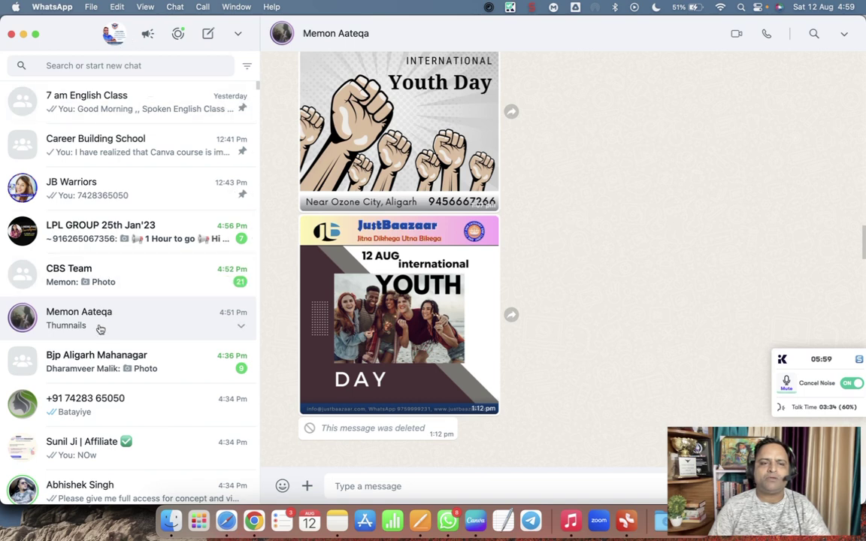
left_click(99, 188)
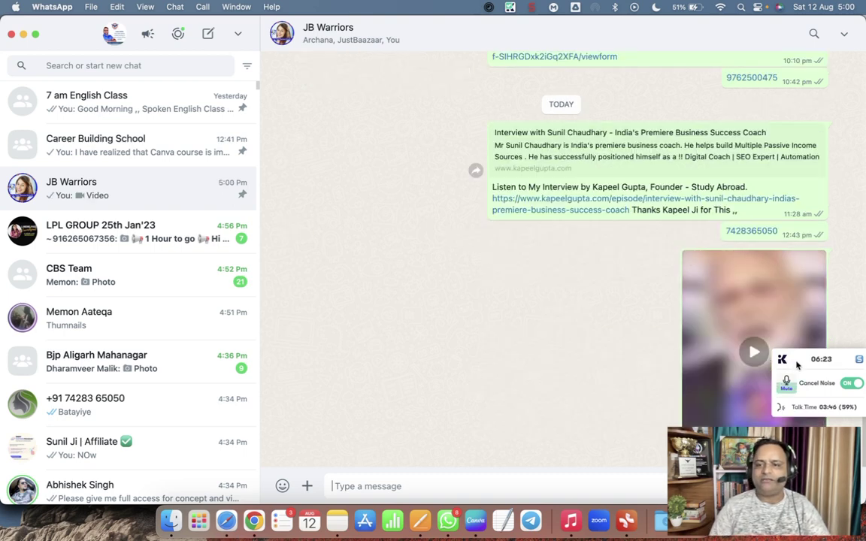
left_click_drag(763, 470, 100, 57)
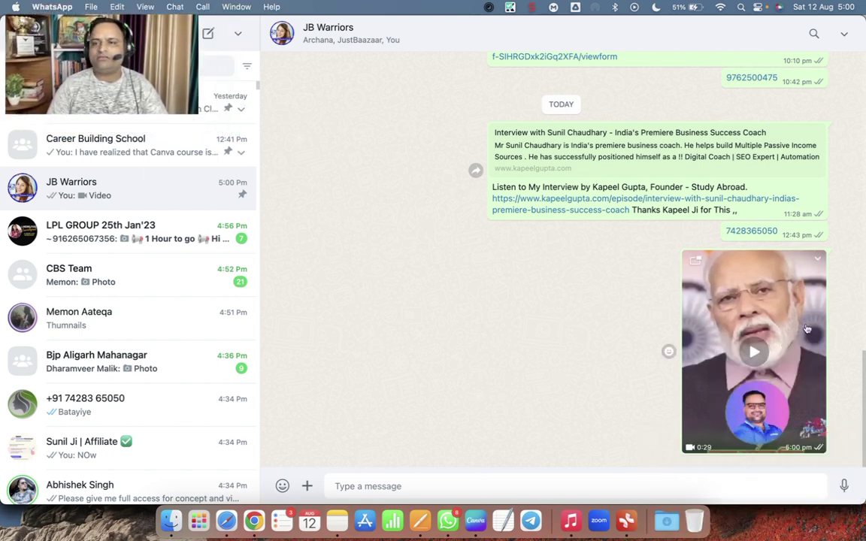
left_click(817, 259)
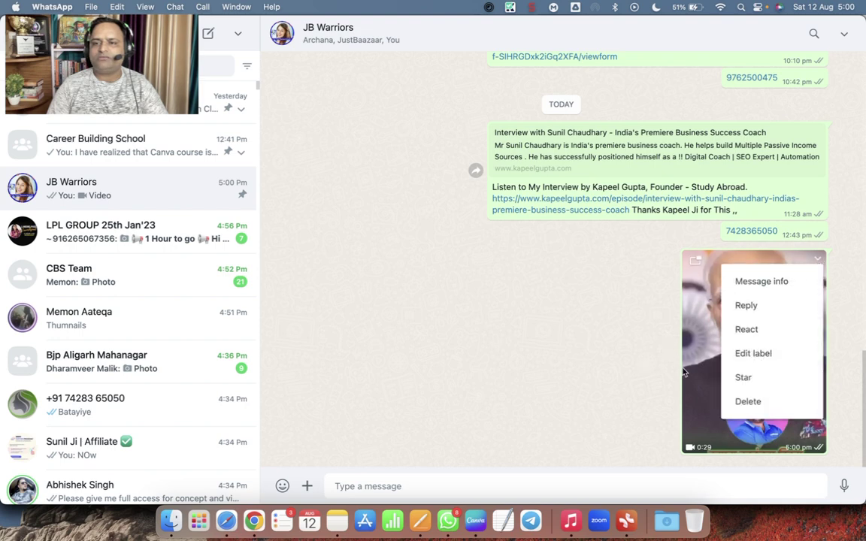
left_click(669, 349)
left_click(756, 360)
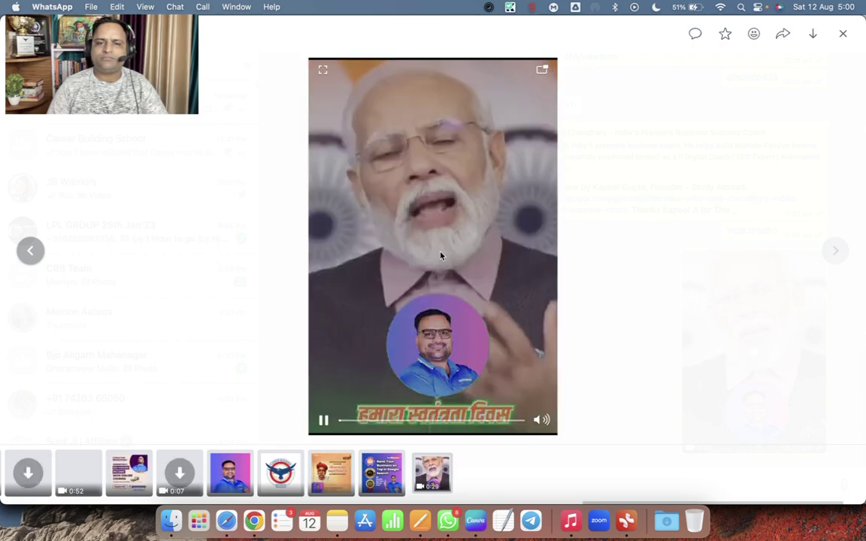
left_click(441, 256)
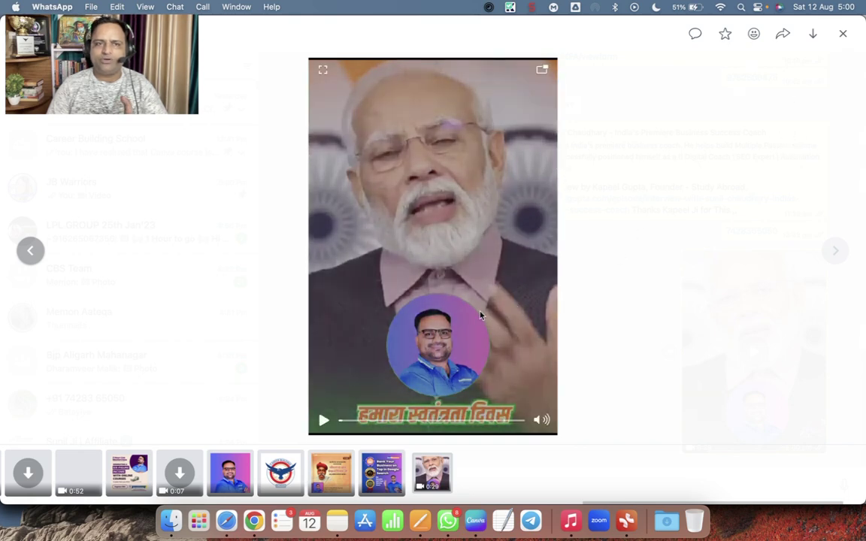
Step: Save the WhatsApp video to the temporary folder and close its preview
left_click(813, 37)
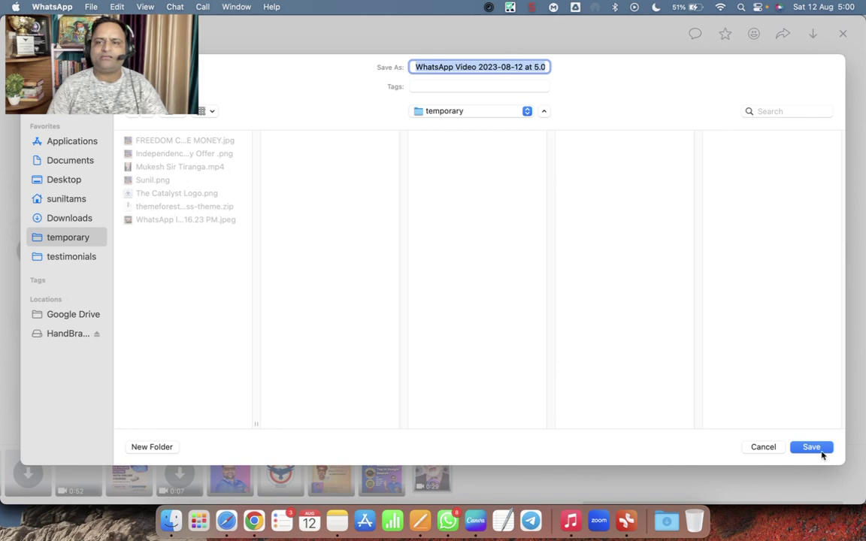
left_click(812, 448)
key("Escape")
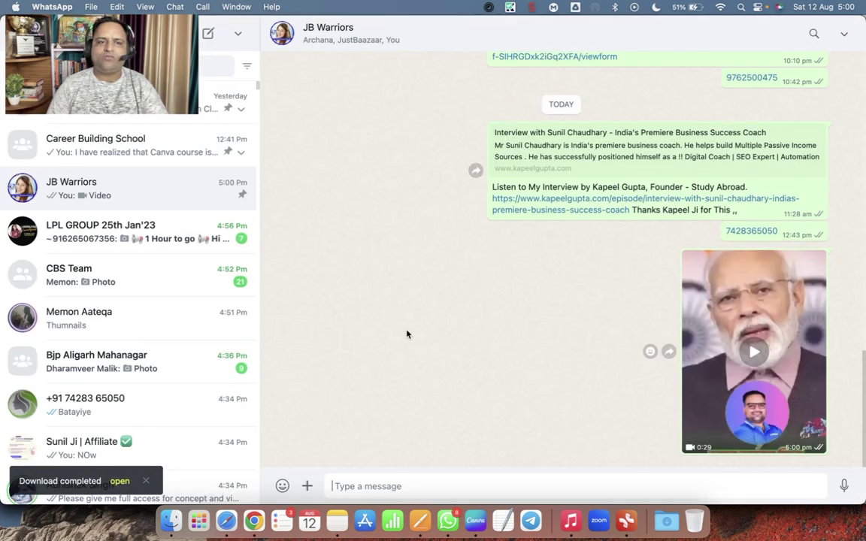
Step: Return to Chrome and show the JustBaazaar page's Planner in month view
key("super+Tab")
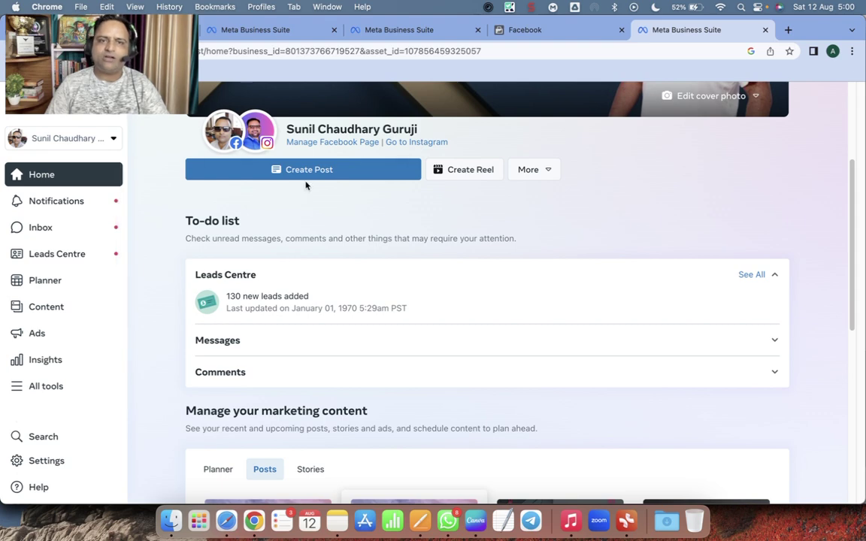
left_click(45, 280)
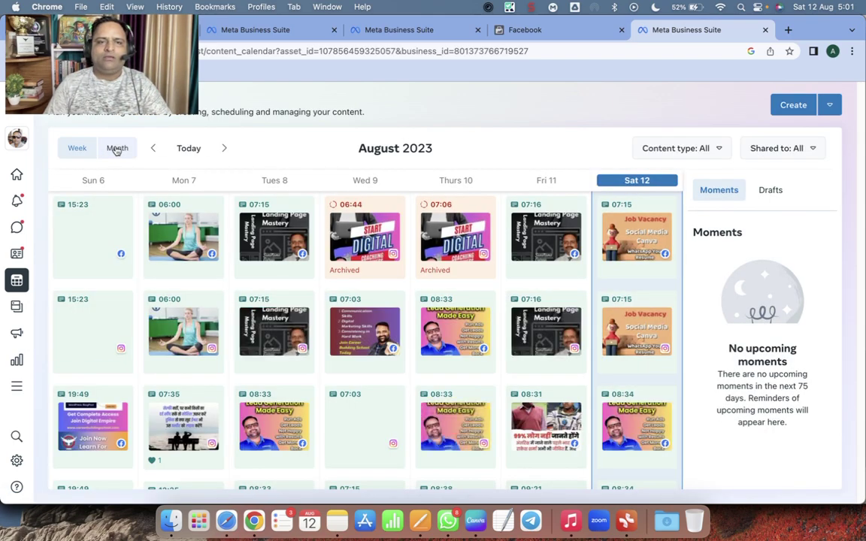
left_click(116, 148)
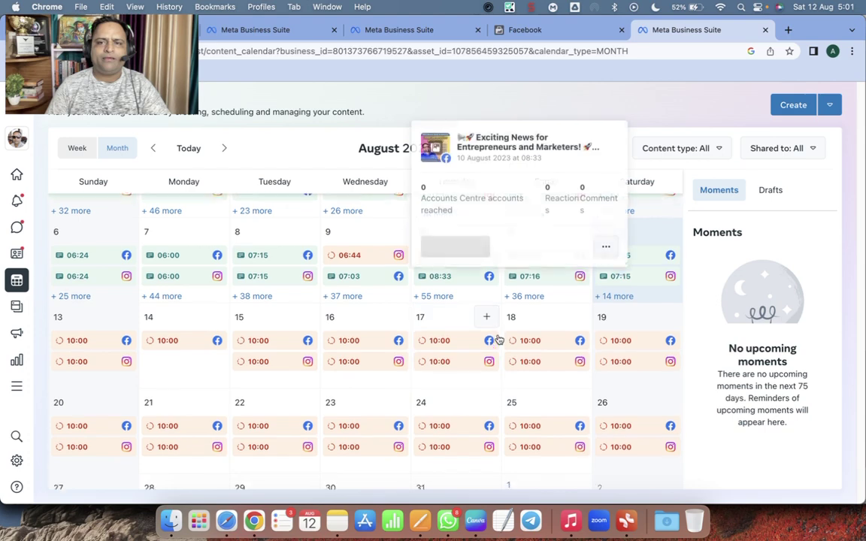
Step: Start scheduling a Facebook and Instagram story from 13 August in the Planner
scroll(499, 340, "down", 1)
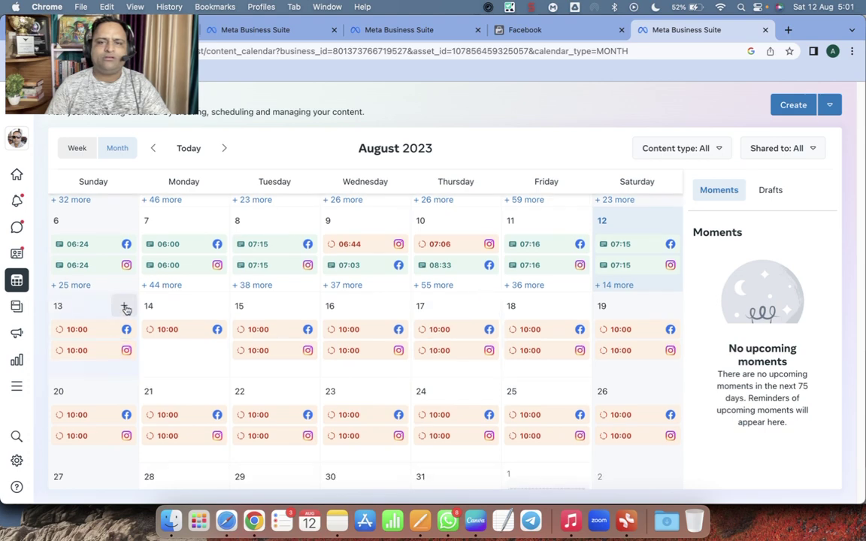
left_click(127, 306)
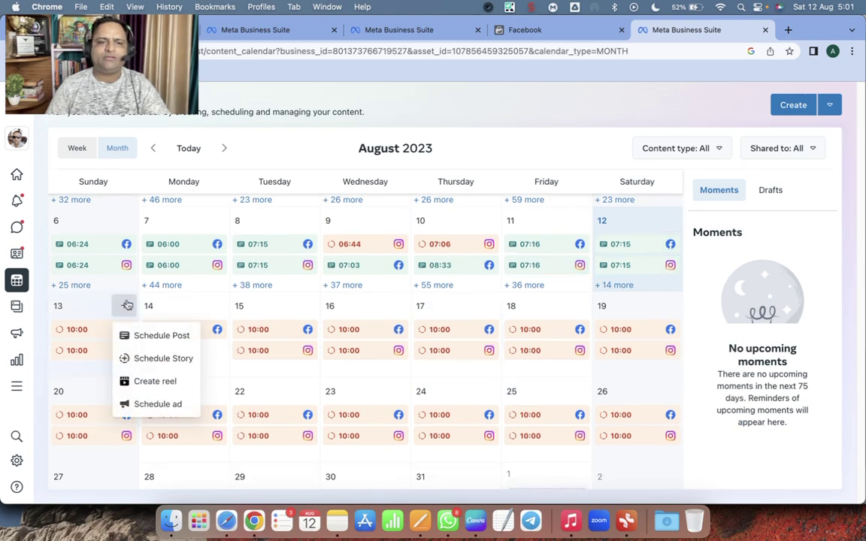
left_click(124, 305)
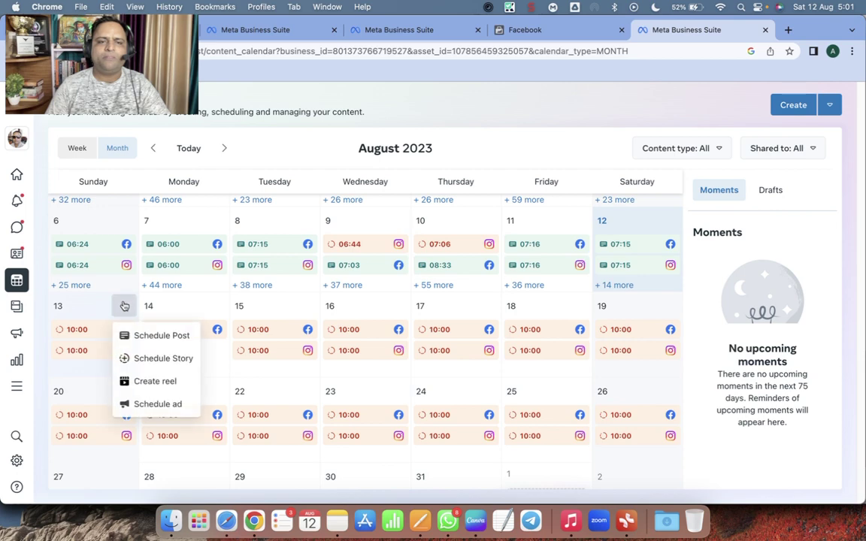
left_click(139, 360)
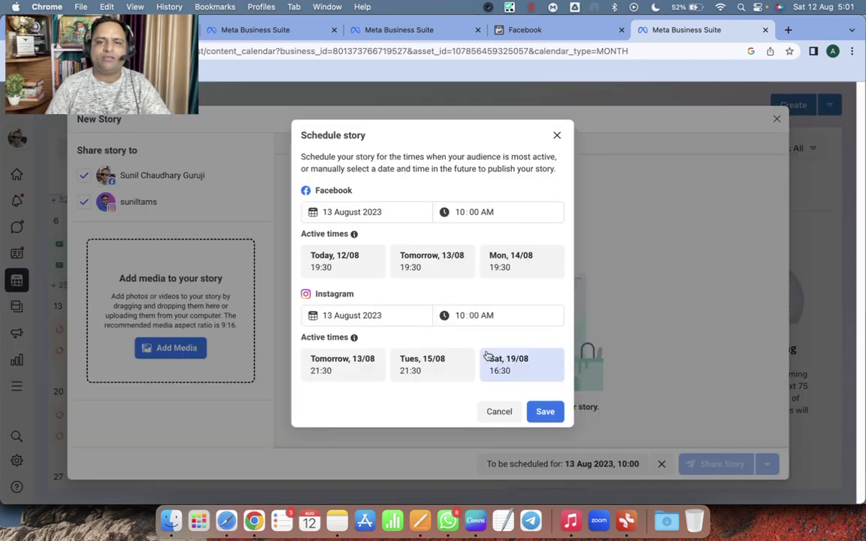
Step: Set both the Facebook and Instagram story times to 07:00 AM on 13 August 2023 and save the schedule
left_click(461, 212)
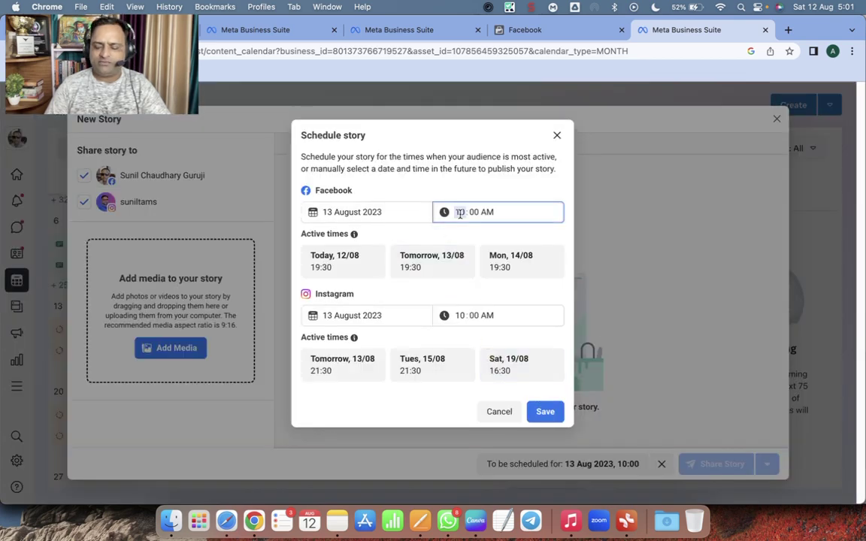
type("7")
left_click(461, 316)
type("7")
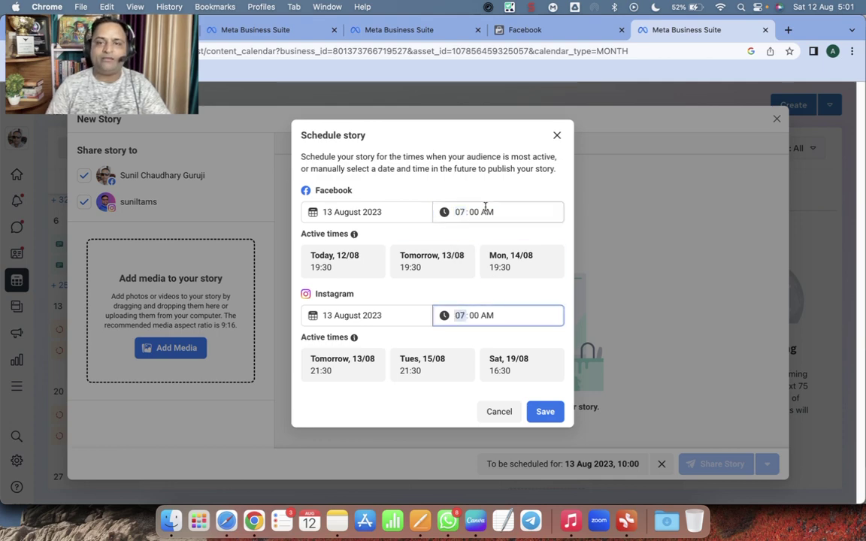
left_click(545, 411)
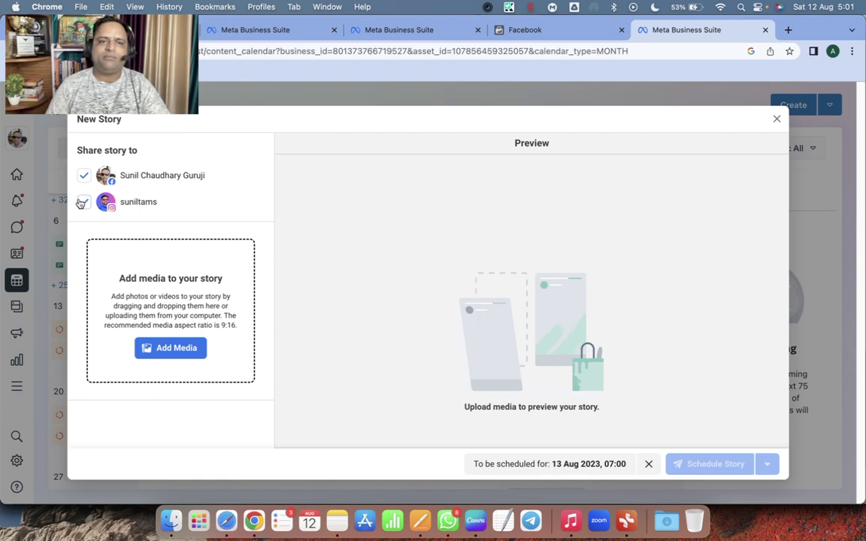
Step: Add the WhatsApp video from the temporary folder to the story, check the media and creative options, and keep the draft open
left_click(170, 348)
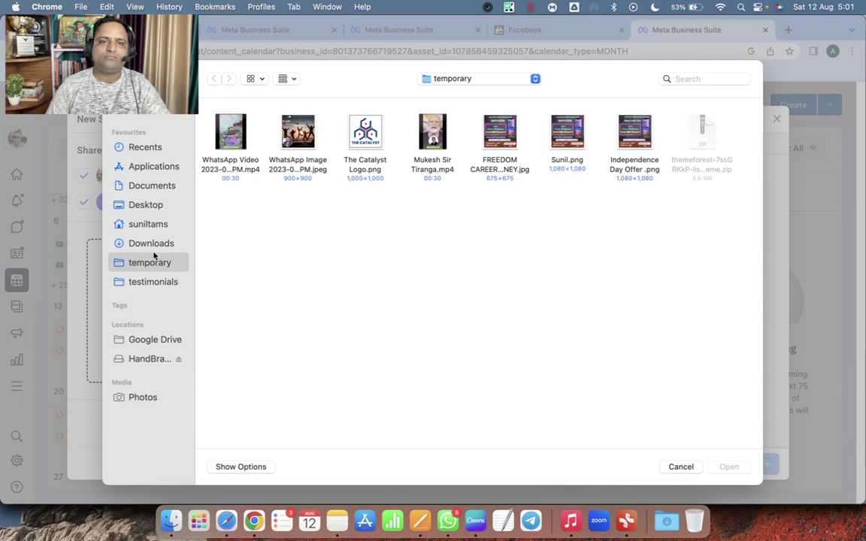
left_click(233, 132)
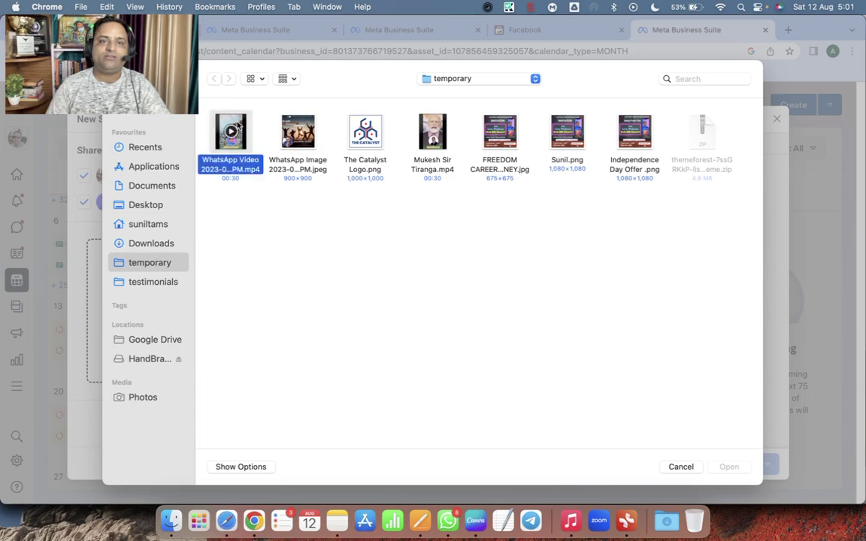
left_click(729, 466)
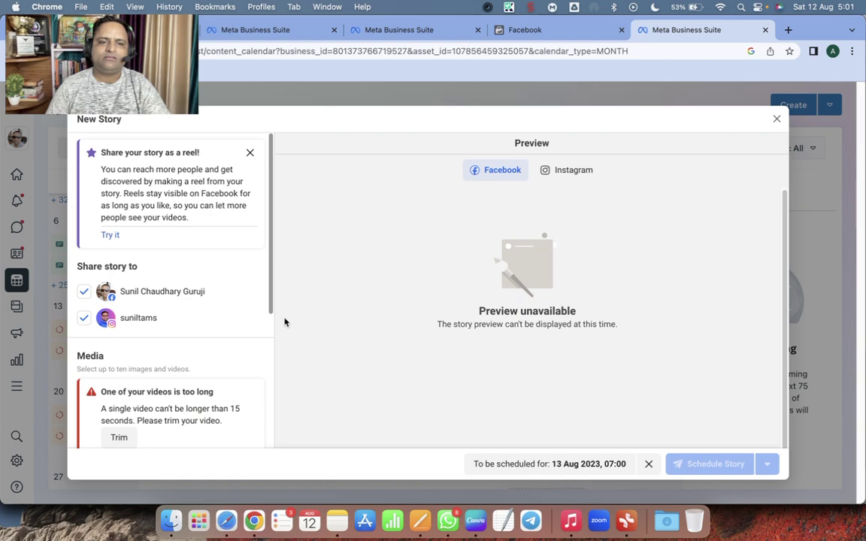
scroll(205, 345, "down", 3)
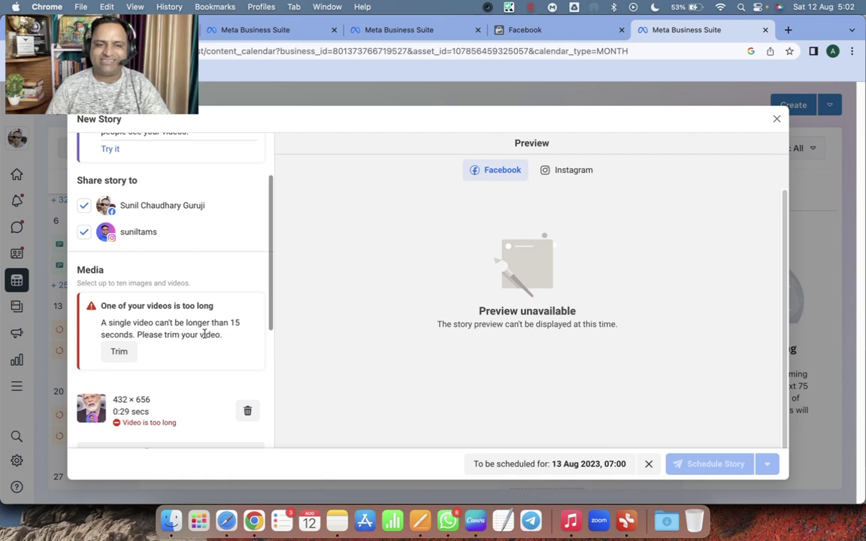
scroll(156, 416, "down", 2)
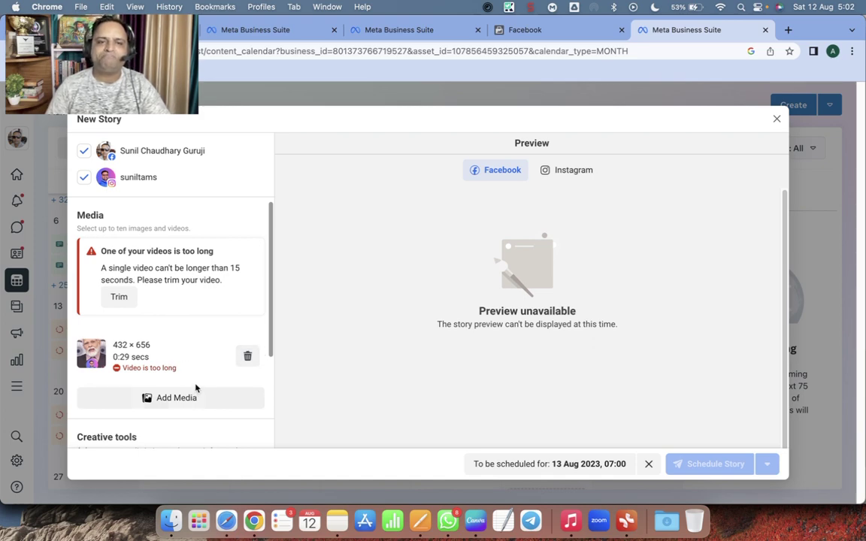
scroll(161, 340, "down", 6)
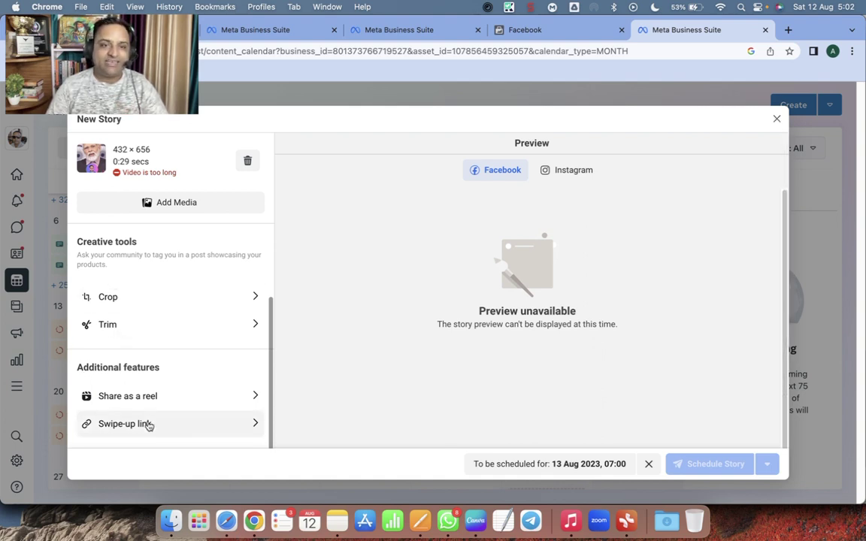
left_click(776, 119)
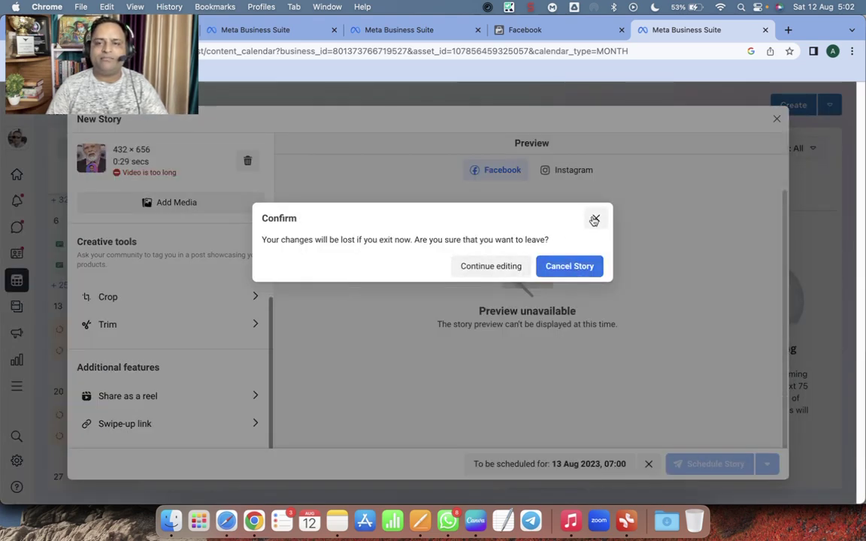
left_click(500, 270)
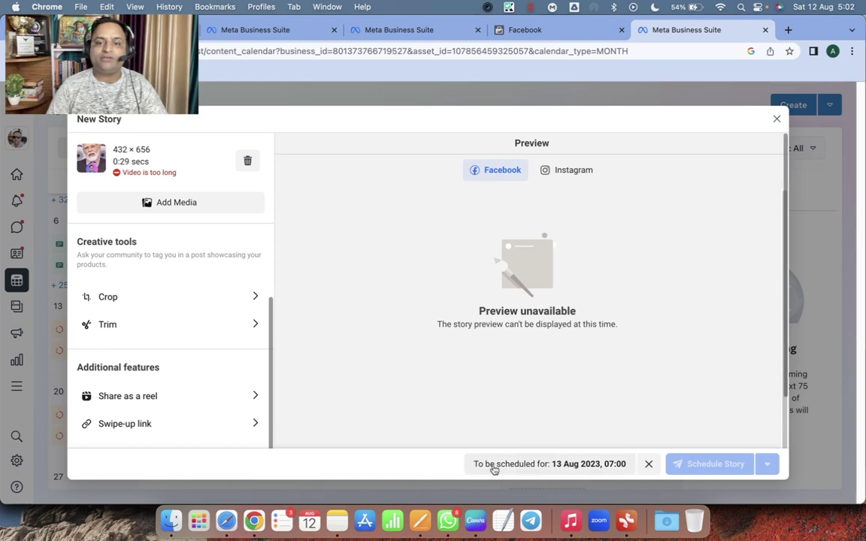
Step: Switch to Canva and create a new blank Mobile Video design by searching the design types for "Reel"
left_click(475, 521)
left_click(328, 30)
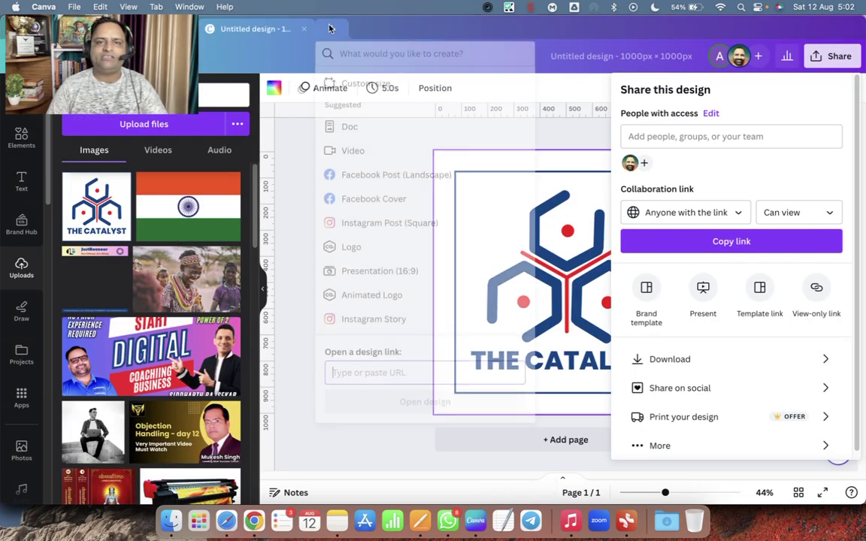
left_click(392, 90)
double_click(372, 55)
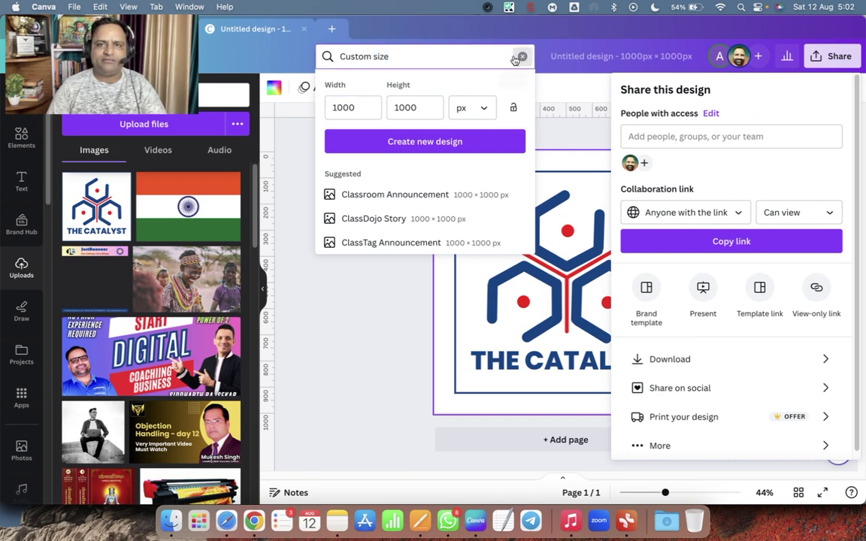
left_click(522, 56)
type("Reel")
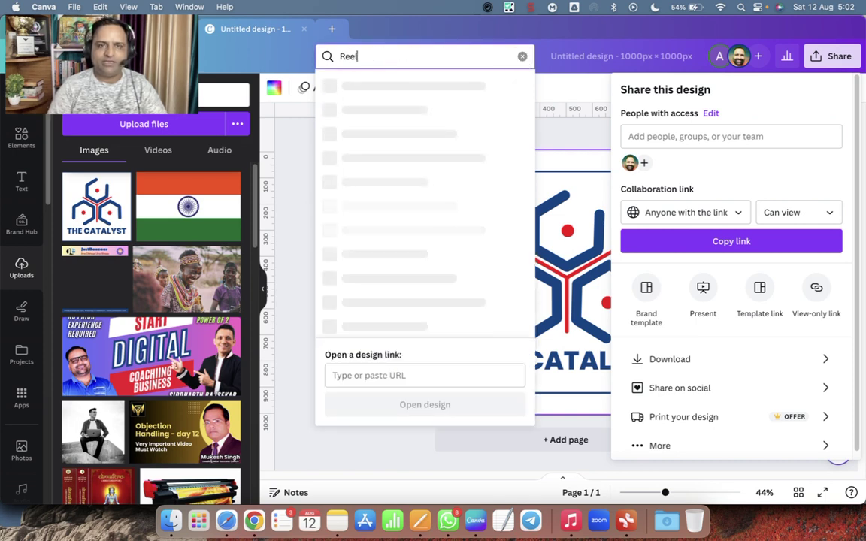
left_click(374, 94)
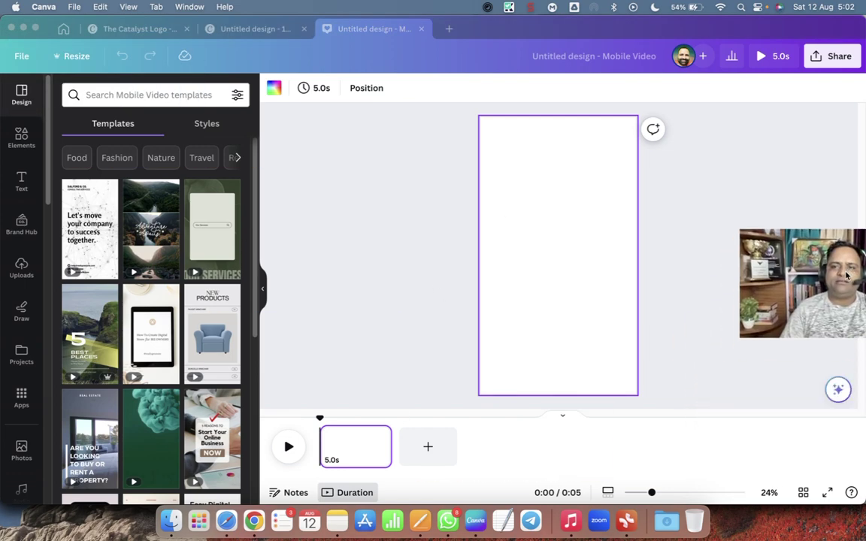
Step: Search Canva's elements for "Tricolor india flag"
left_click(21, 136)
left_click(12, 144)
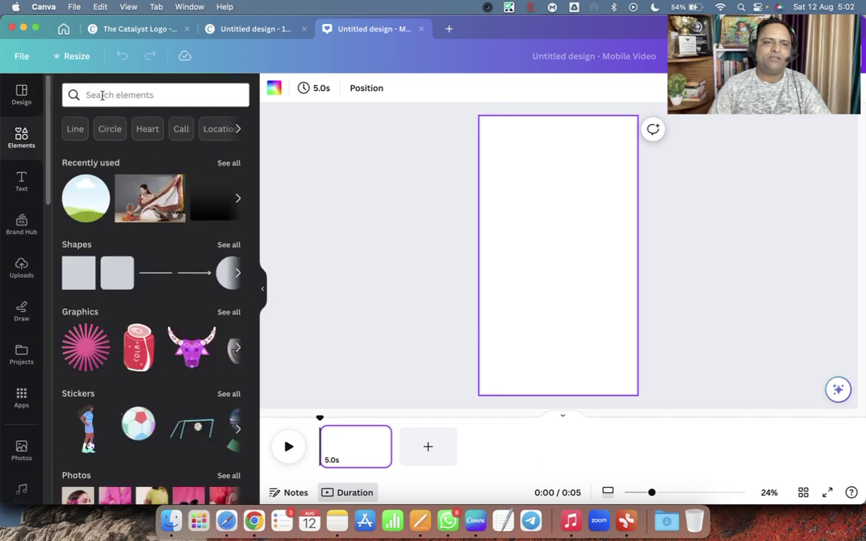
left_click(102, 94)
type("Tri")
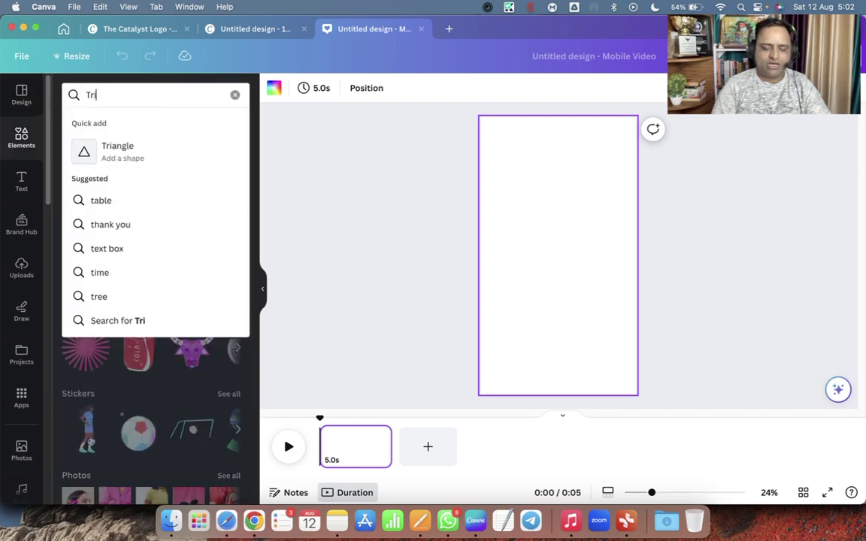
type("color india flag")
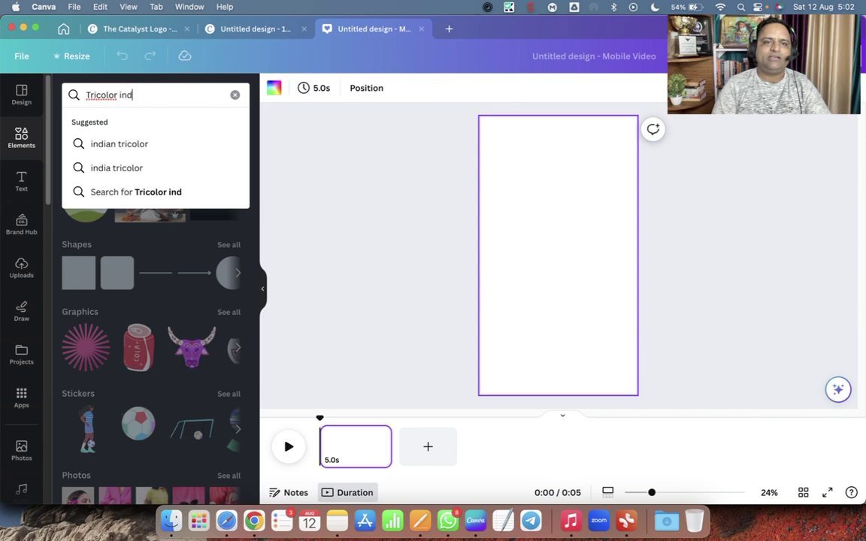
key("Return")
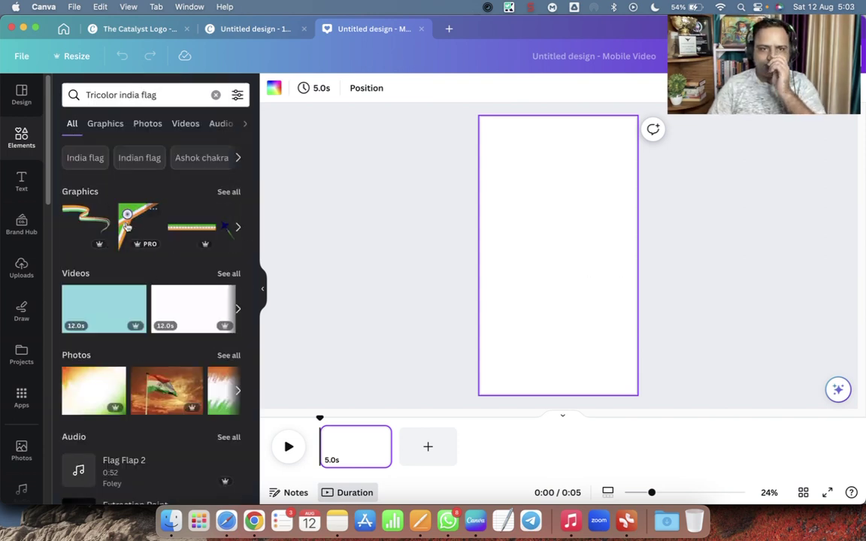
Step: Add the waving tricolor ribbon graphic, enlarge it to span the page width and position it at the page's top
left_click(85, 224)
left_click_drag(541, 263, 498, 151)
left_click_drag(543, 175, 636, 269)
left_click_drag(479, 116, 422, 64)
left_click_drag(534, 203, 538, 234)
Step: Apply the Wipe animation to the tricolor ribbon
left_click(527, 88)
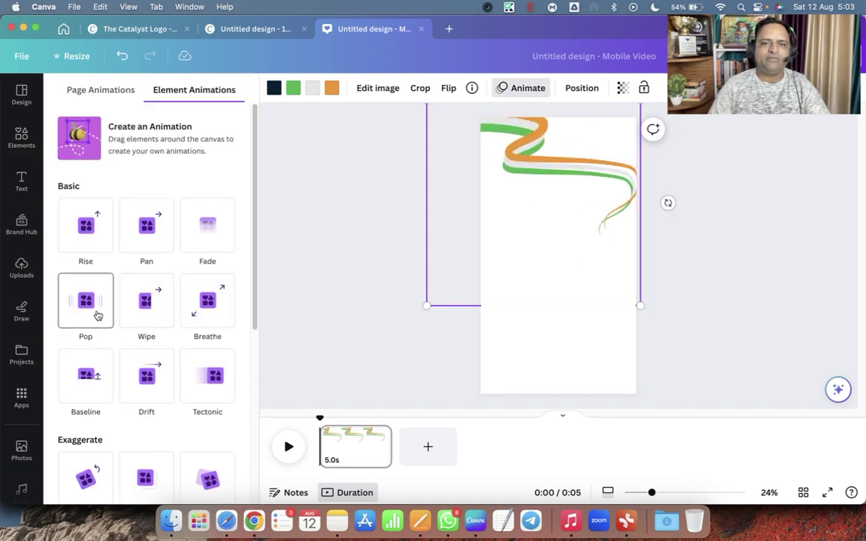
left_click(158, 312)
left_click(690, 256)
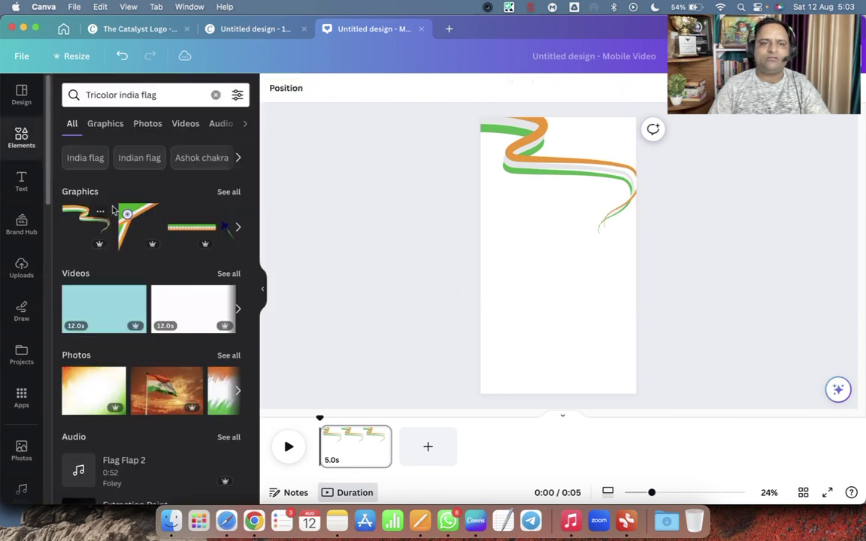
Step: Add the three tricolor jets graphic and scale it to the page width along the bottom of the page
left_click(229, 193)
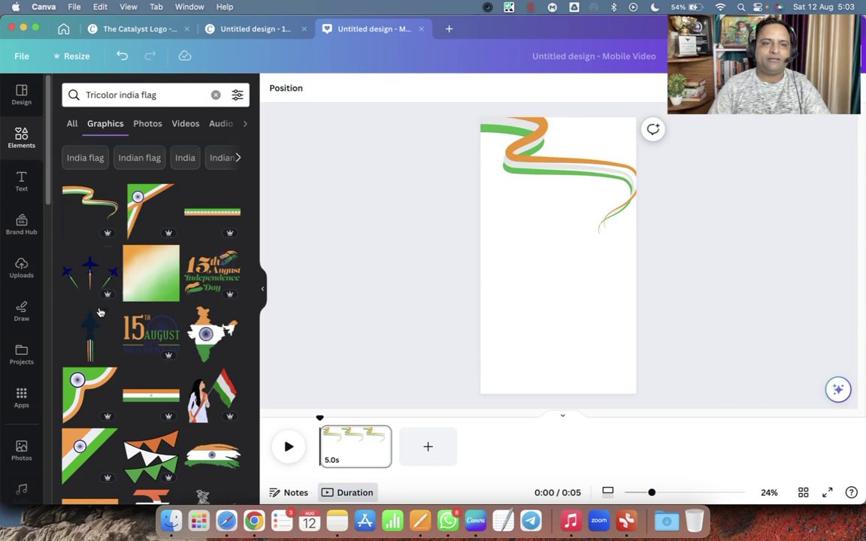
left_click(90, 281)
left_click_drag(553, 271, 537, 369)
left_click_drag(605, 318, 638, 300)
left_click(700, 270)
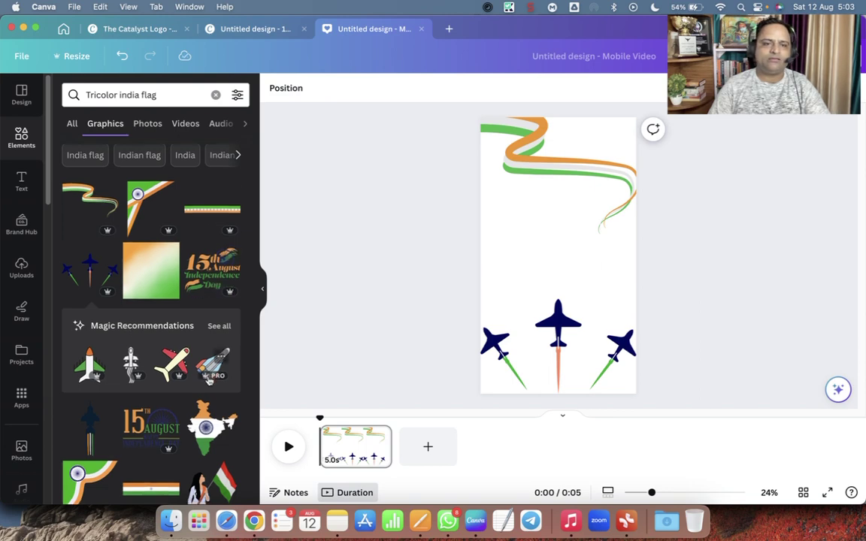
Step: Add the rectangular Indian flag graphic, enlarge it and place it just below the ribbon
scroll(211, 338, "down", 6)
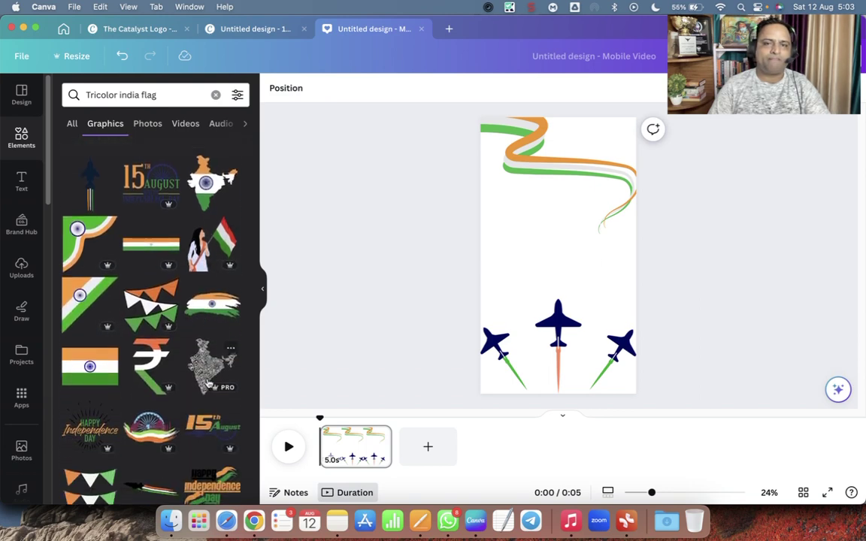
scroll(209, 380, "down", 1)
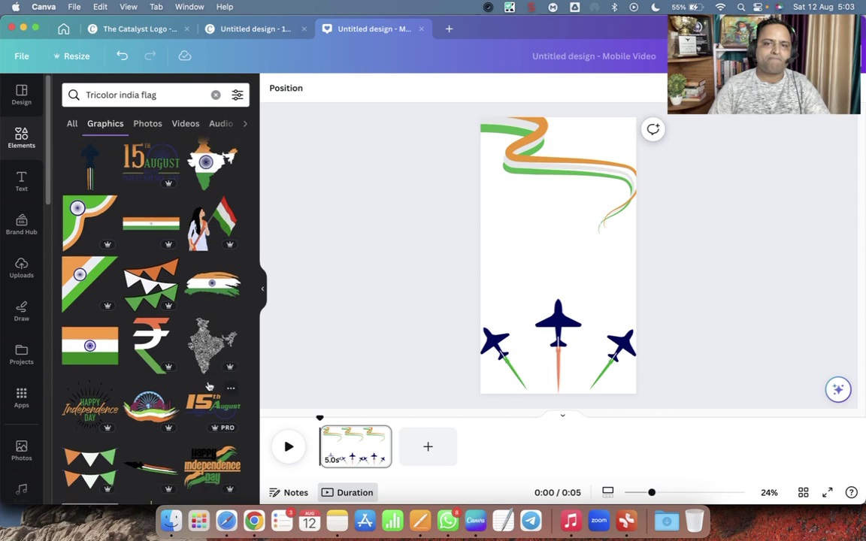
left_click(90, 350)
left_click_drag(565, 242, 579, 286)
left_click_drag(524, 241, 523, 225)
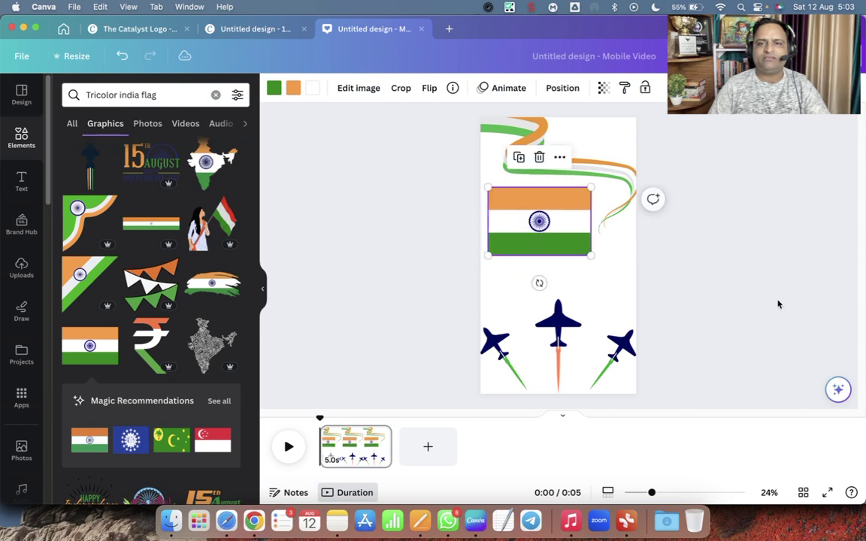
left_click(776, 304)
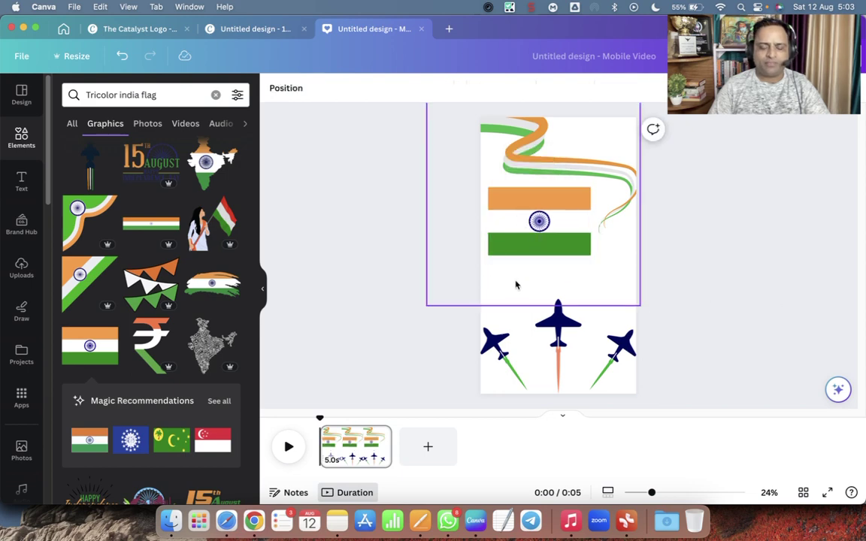
Step: Add a text box to the page and place it between the flag and the jets
key("t")
left_click(555, 248)
left_click_drag(539, 245, 462, 242)
left_click(741, 287)
left_click_drag(545, 255, 566, 279)
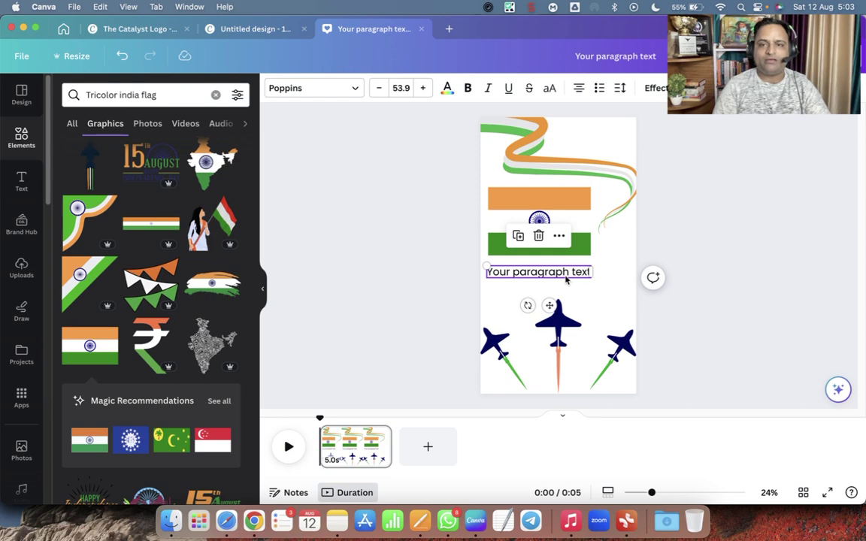
Step: Replace the placeholder text with "Har Ghar Tiranga"
double_click(567, 274)
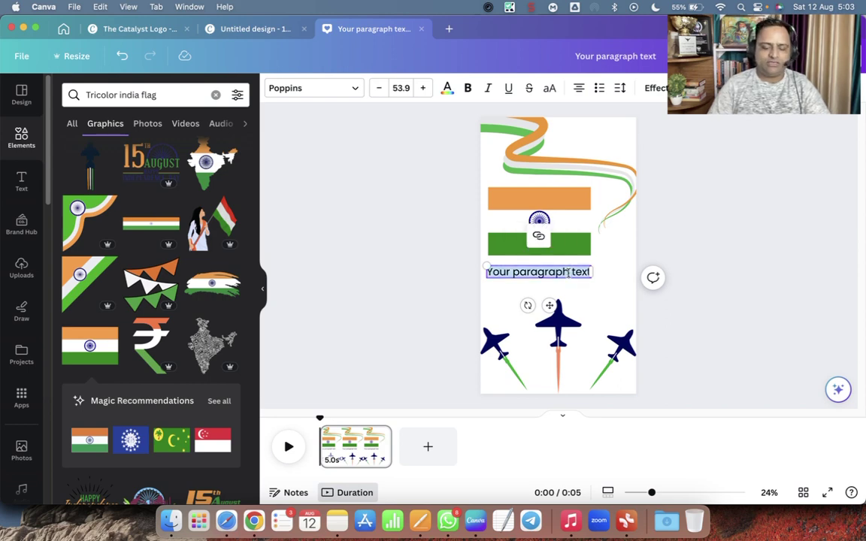
key("BackSpace")
type("Har Ghat")
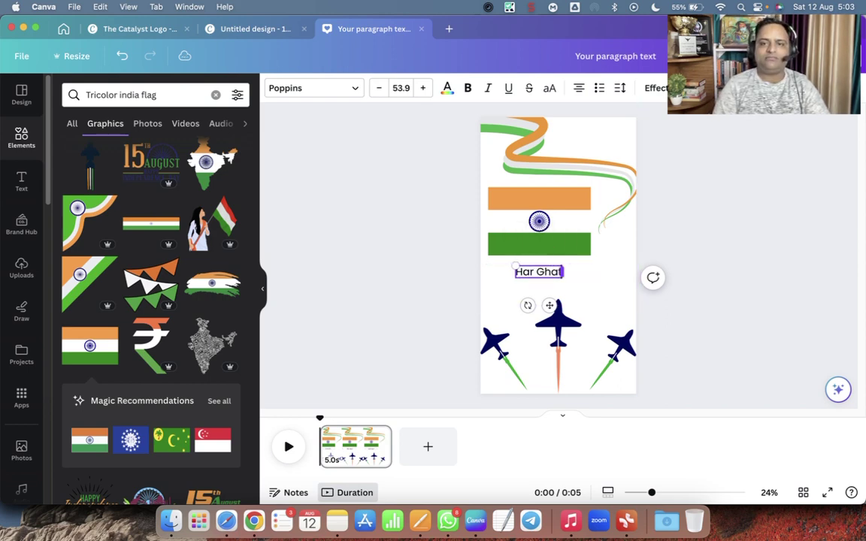
key("BackSpace")
type("r Tiranga")
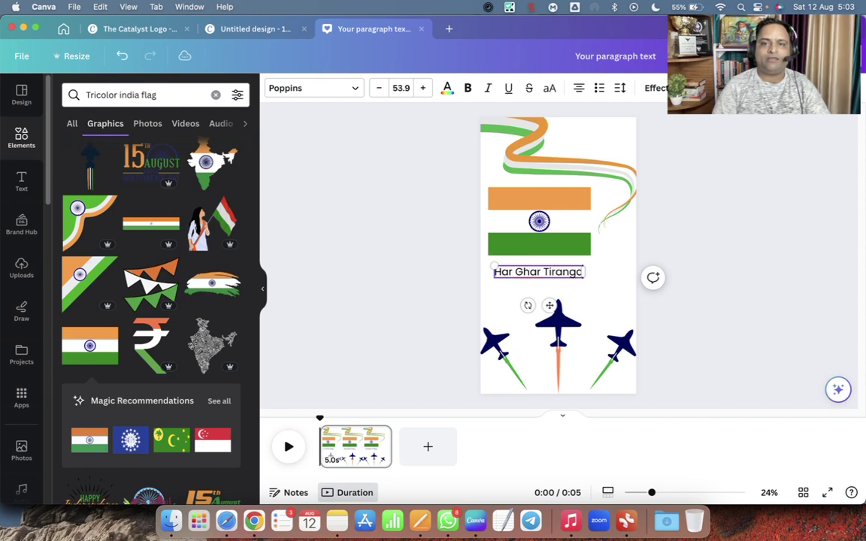
Step: Enlarge the "Har Ghar Tiranga" text to size 76.2 and centre it across the page beneath the flag
left_click(517, 275)
left_click_drag(516, 275, 511, 275)
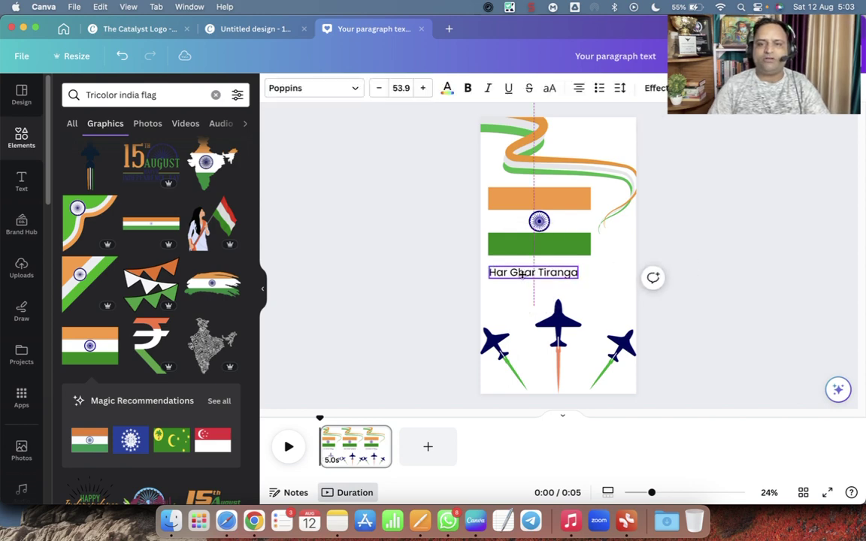
left_click_drag(582, 272, 549, 273)
left_click(743, 295)
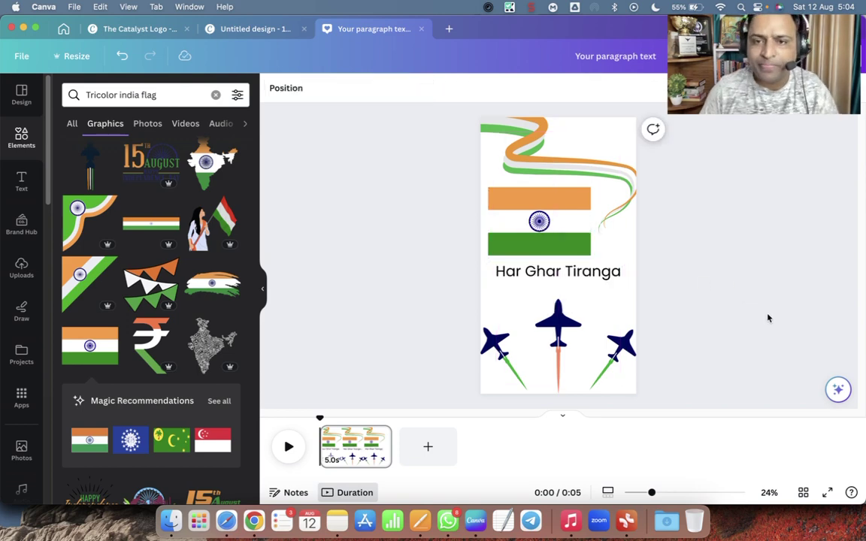
Step: Make the "Har Ghar Tiranga" text bold and keep it selected
left_click(526, 273)
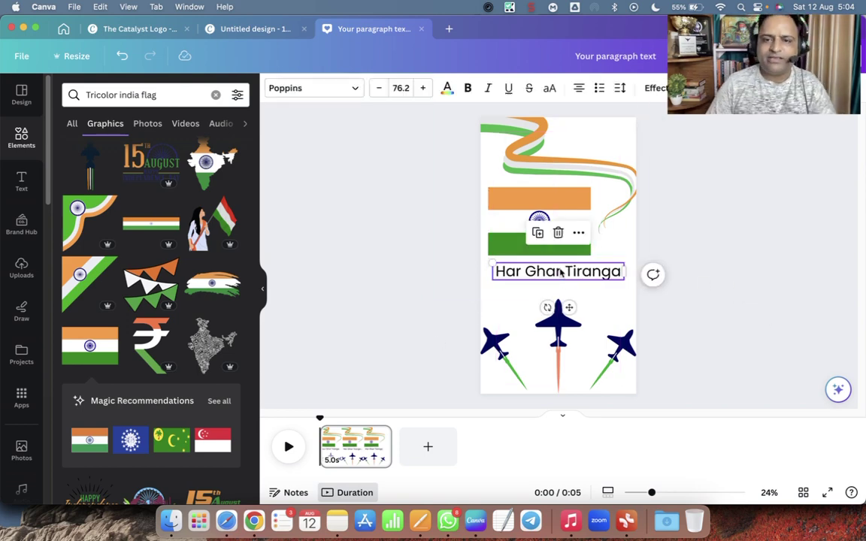
left_click(467, 88)
left_click(777, 259)
left_click(529, 275)
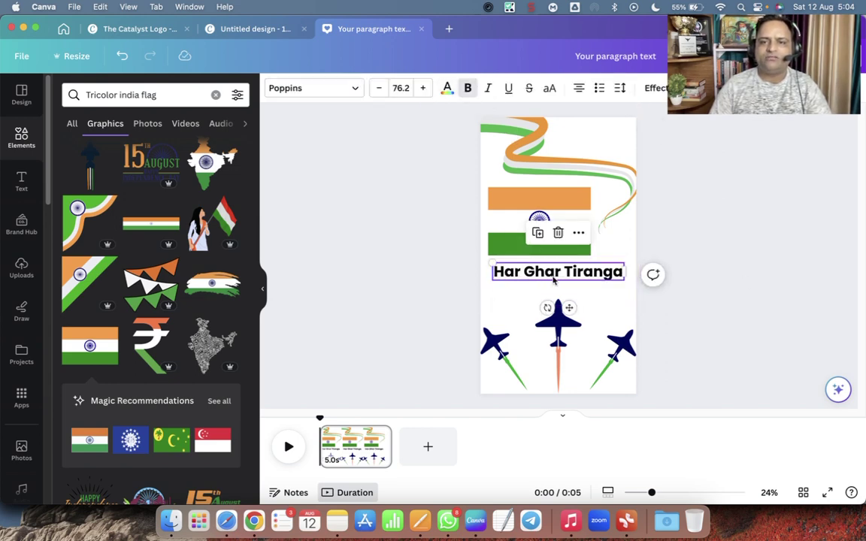
Step: Colour the word "Har" salmon and the word "Tiranga" green, taking both from the photo colours
double_click(509, 275)
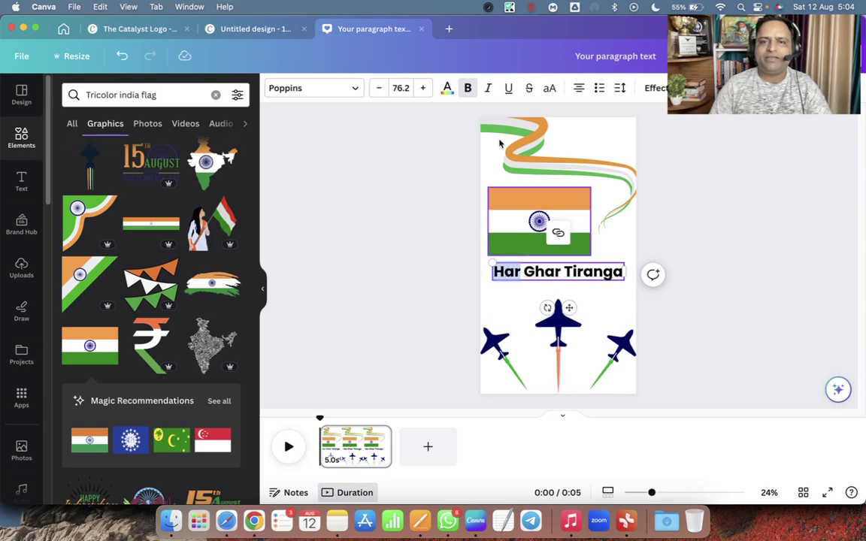
left_click(447, 88)
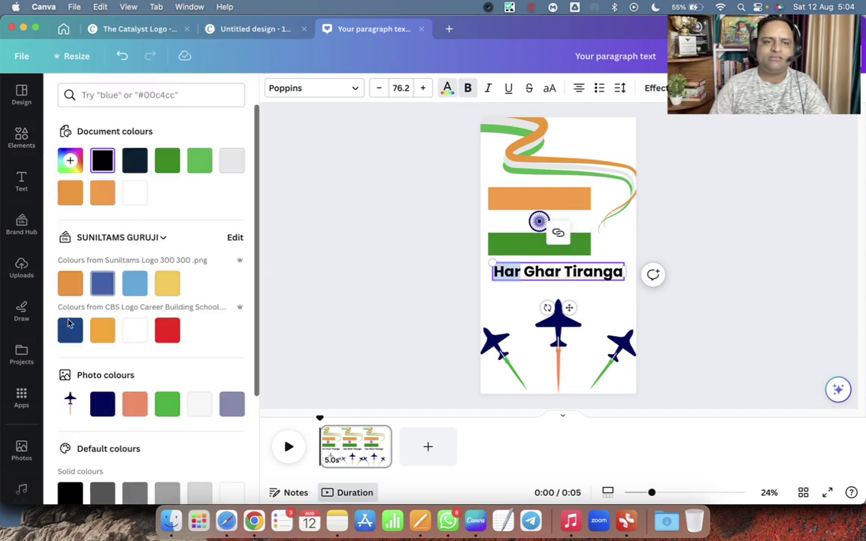
left_click(134, 404)
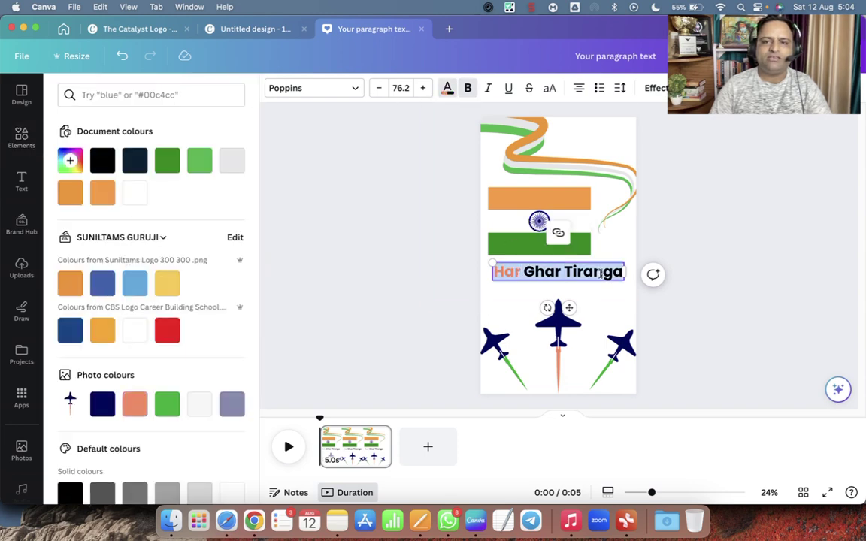
left_click(167, 404)
left_click(605, 286)
Step: Colour the word "Ghar" navy blue from the photo colours and deselect the text
double_click(542, 271)
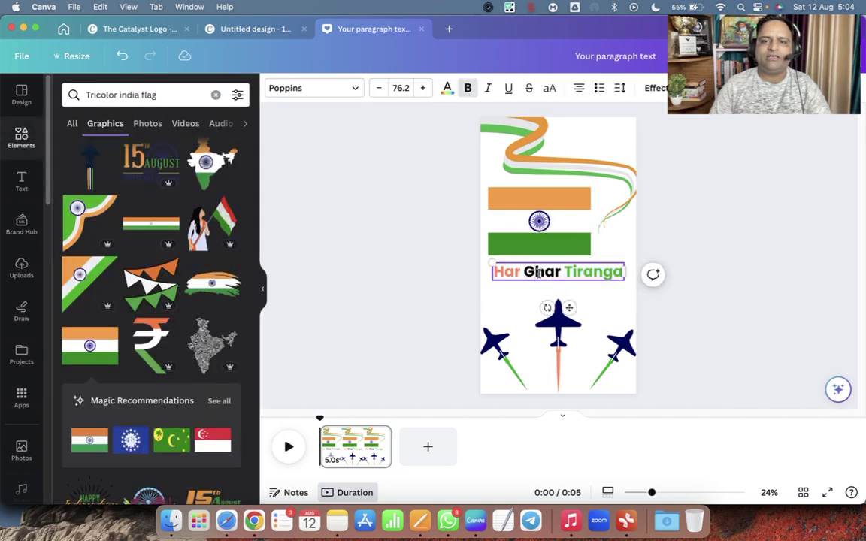
left_click(446, 88)
left_click(103, 405)
left_click(741, 267)
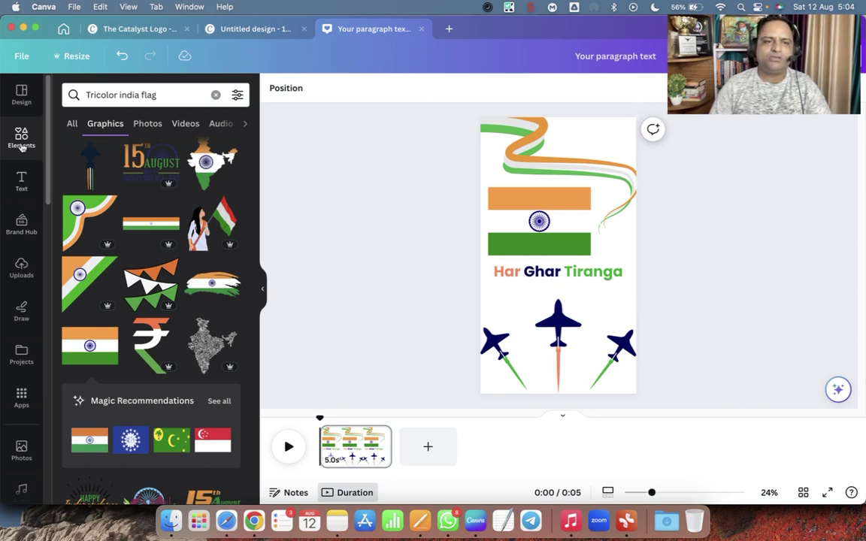
Step: Enlarge the jets graphic to about 1,210 × 738 and shift it left, partly off the page
left_click(579, 353)
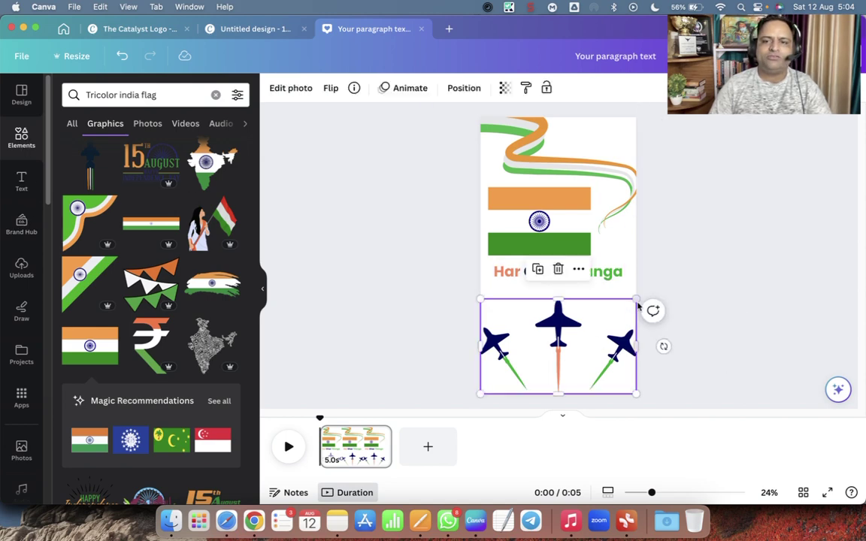
left_click_drag(479, 298, 461, 290)
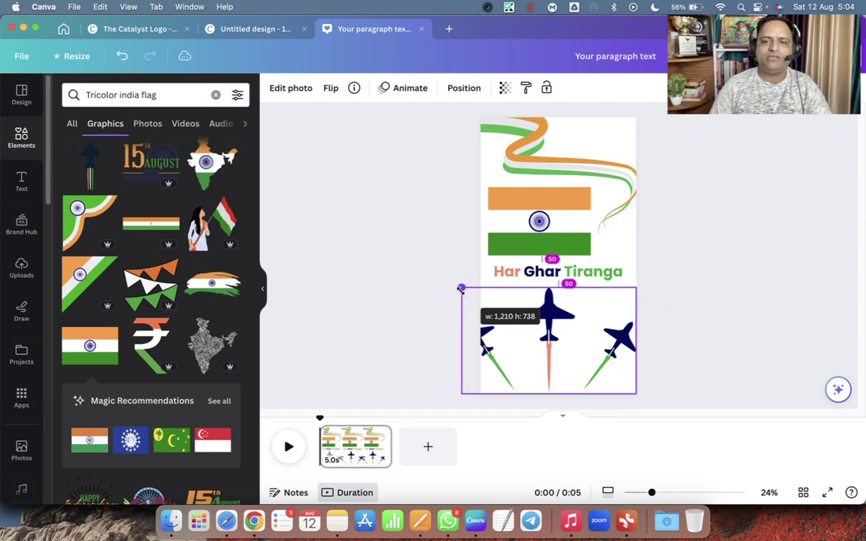
left_click_drag(489, 338, 450, 339)
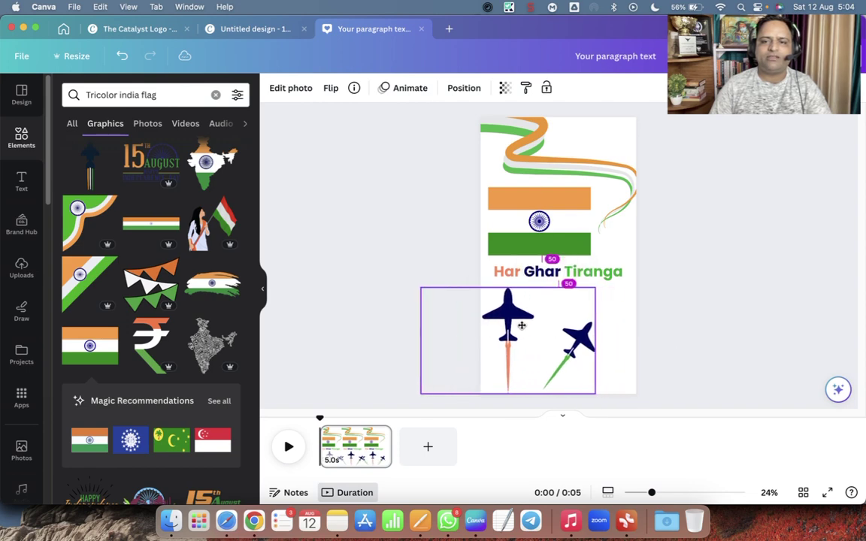
left_click(782, 371)
Step: Browse the Guruji folder for images that could be used on the page
scroll(32, 389, "down", 5)
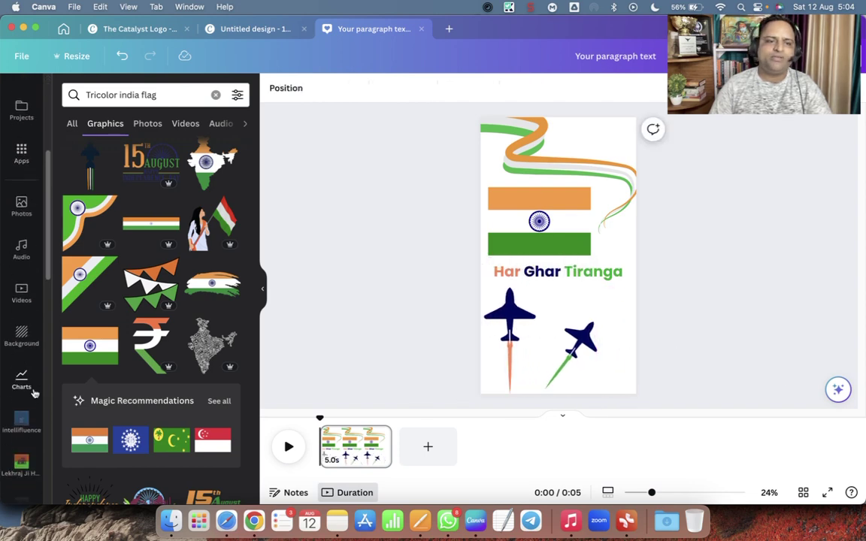
scroll(21, 444, "down", 2)
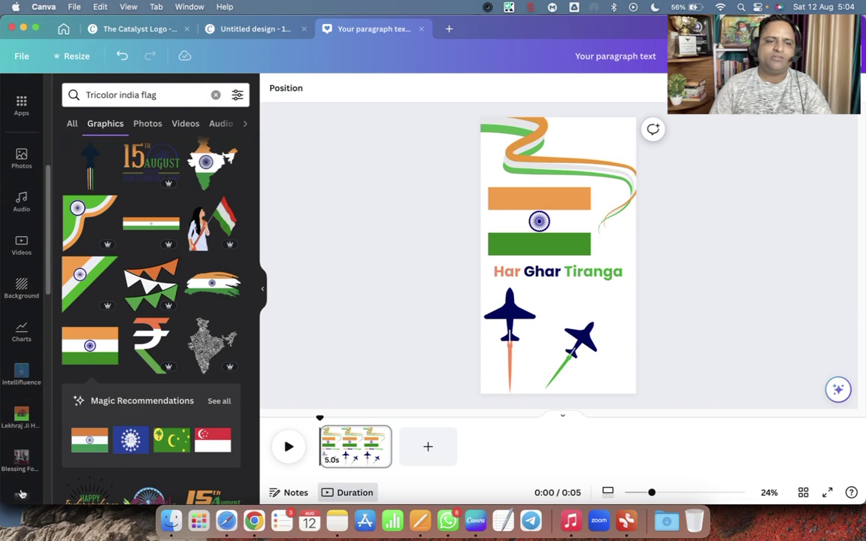
scroll(21, 494, "down", 3)
scroll(21, 374, "down", 9)
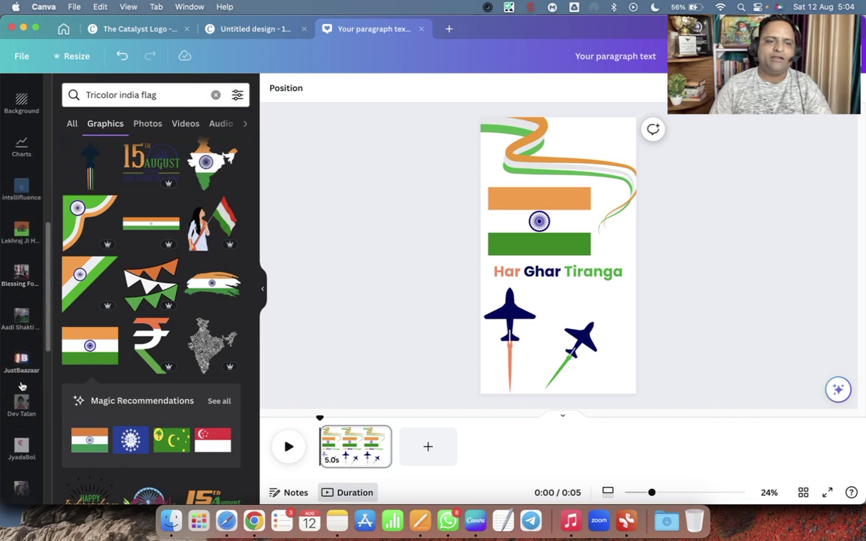
left_click(18, 397)
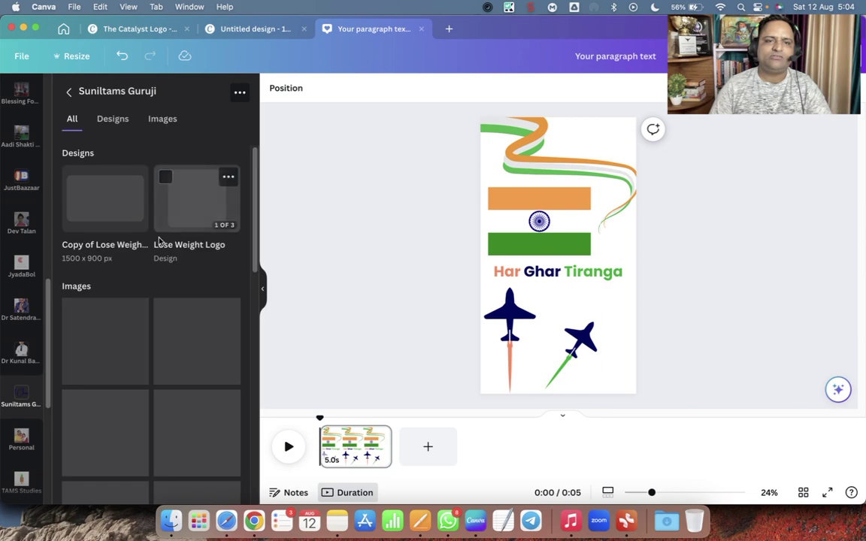
scroll(154, 380, "down", 5)
scroll(159, 390, "down", 5)
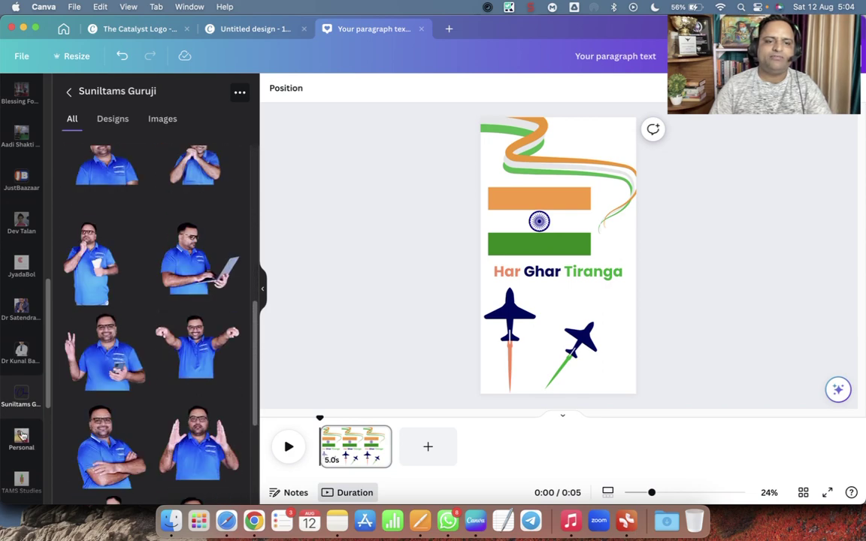
Step: Add the plain blue eagle logo from the CBS Career Building School folder, small, in the page's upper-right corner
scroll(21, 374, "down", 6)
left_click(21, 374)
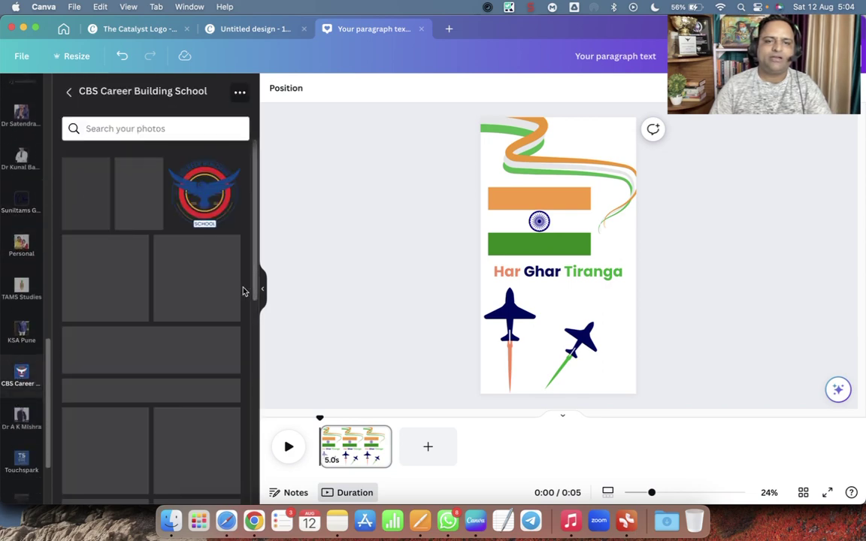
scroll(192, 364, "down", 5)
scroll(192, 364, "down", 5)
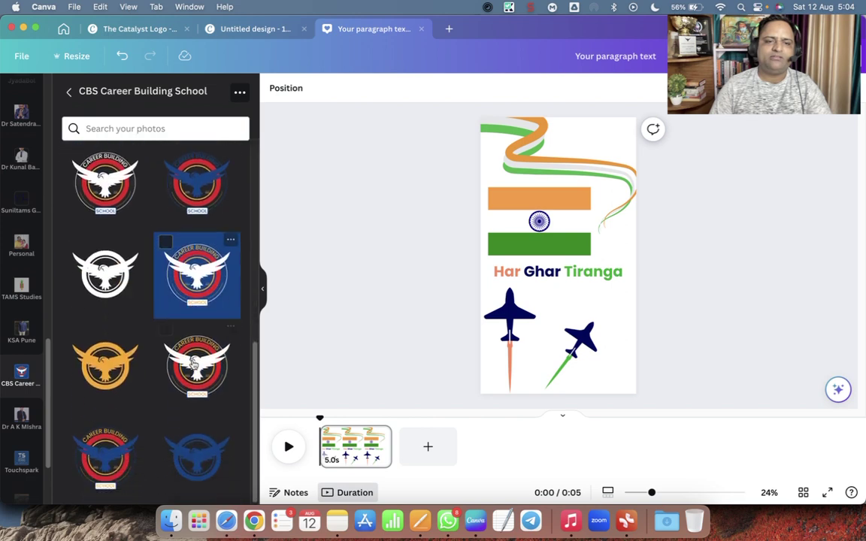
left_click_drag(192, 459, 590, 155)
left_click_drag(546, 211, 583, 168)
left_click(611, 140)
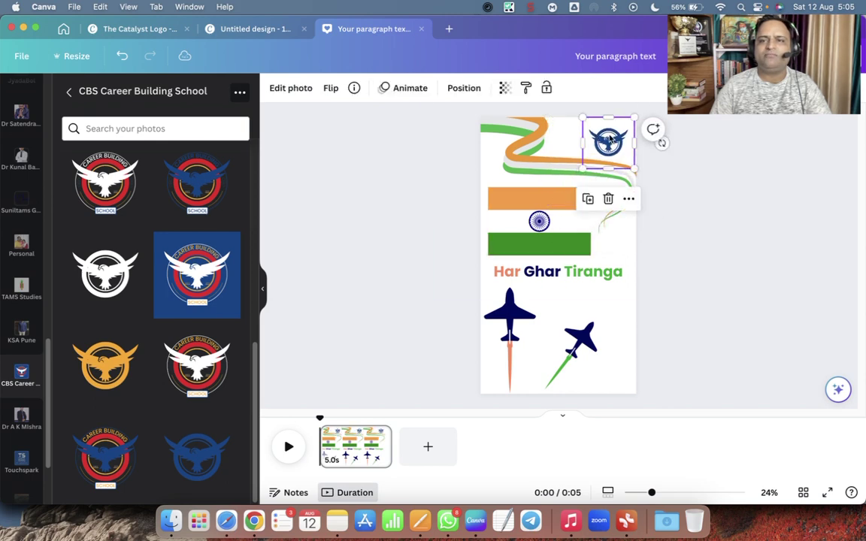
left_click(698, 364)
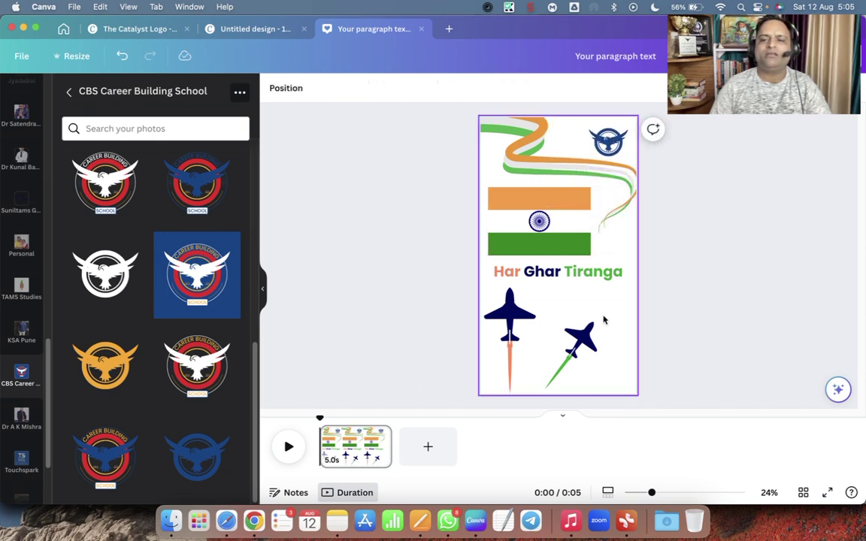
Step: Add the cut-out photo of the man with crossed arms from the Guruji folder to the page
scroll(7, 376, "up", 5)
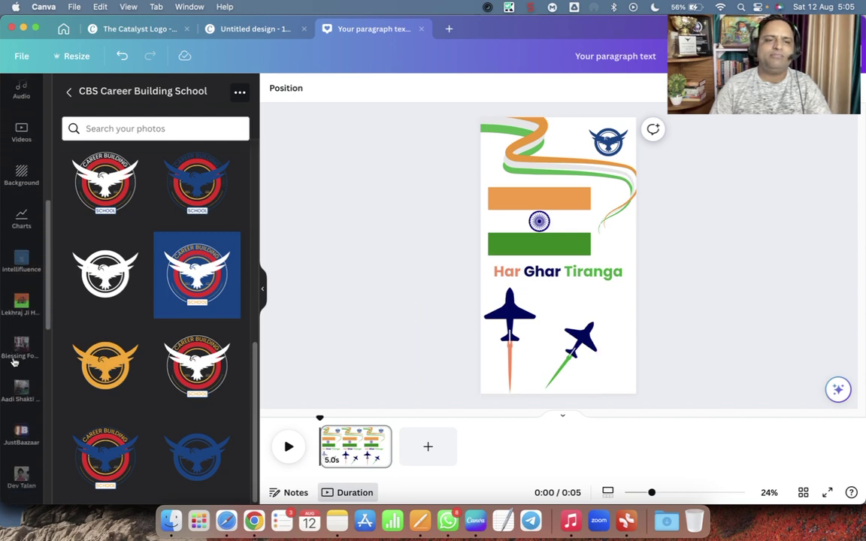
scroll(13, 368, "down", 10)
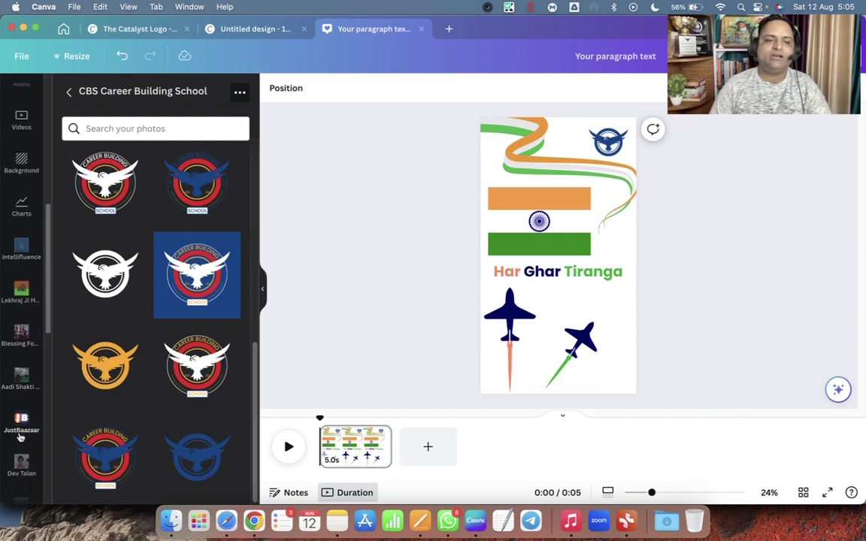
scroll(20, 438, "down", 2)
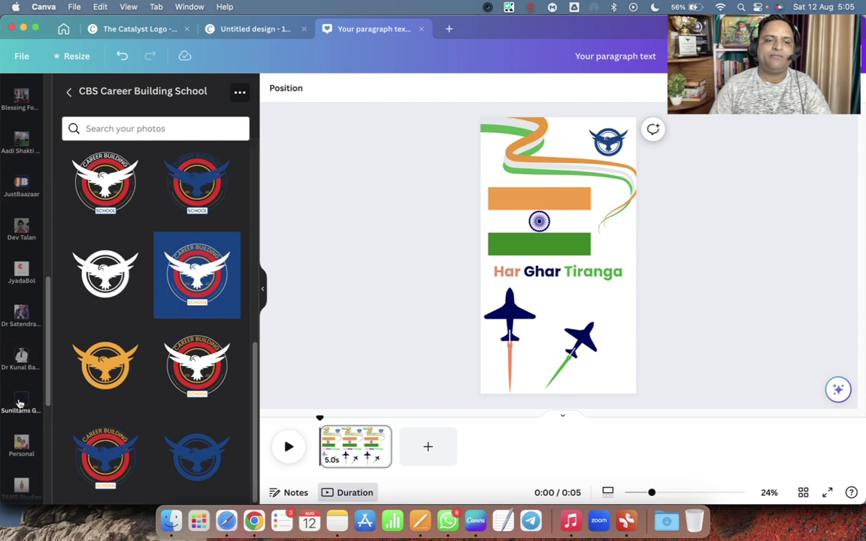
left_click(21, 400)
scroll(188, 351, "down", 5)
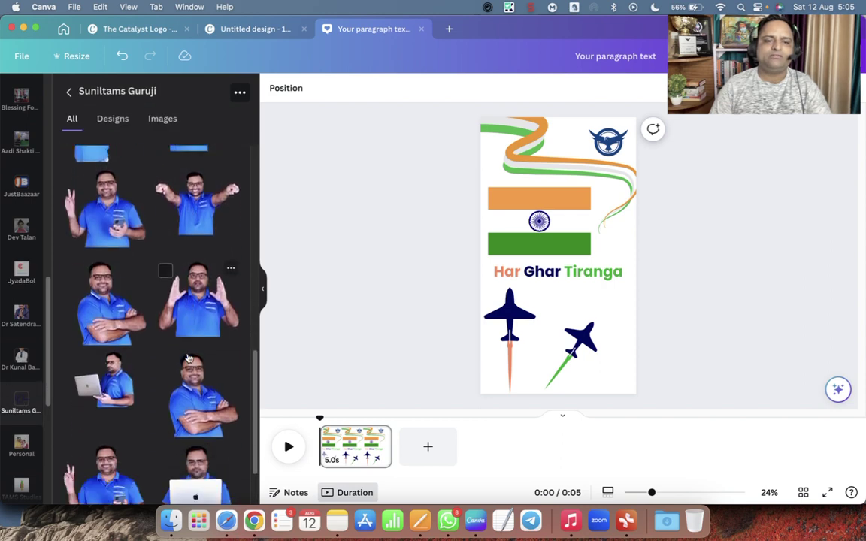
left_click(106, 209)
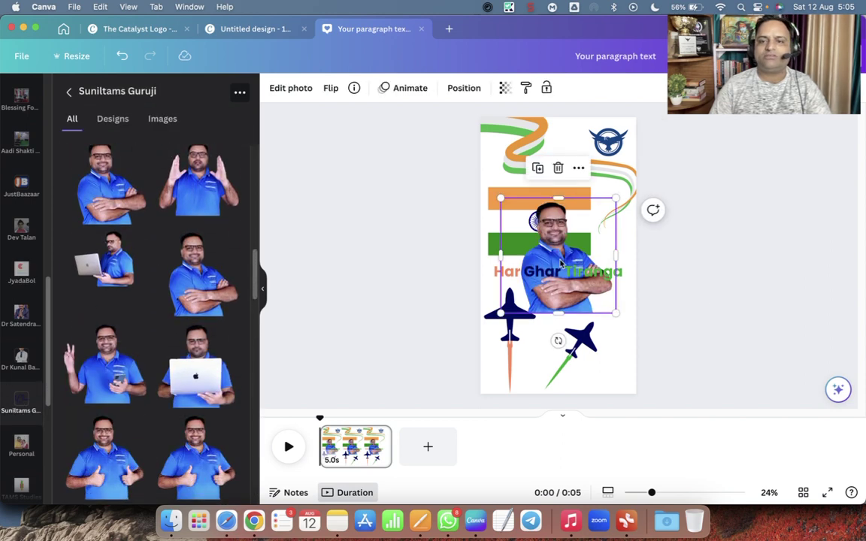
Step: Move the man's photo to the page's lower-left corner and try flipping it
left_click_drag(566, 300, 549, 364)
left_click(328, 89)
left_click(374, 119)
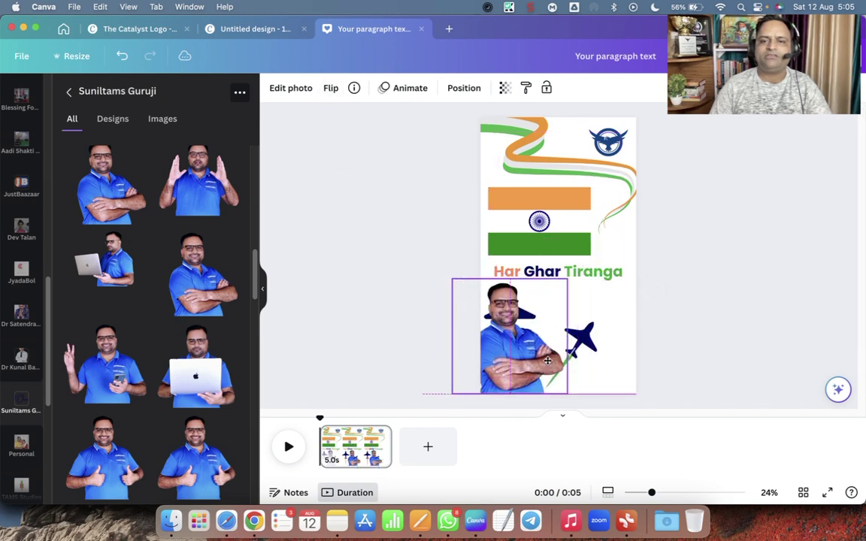
Step: Shrink the jets graphic and place it beside the man, just beneath the "Har Ghar Tiranga" text
left_click_drag(583, 339, 692, 354)
left_click_drag(699, 288, 664, 316)
left_click_drag(592, 346, 598, 322)
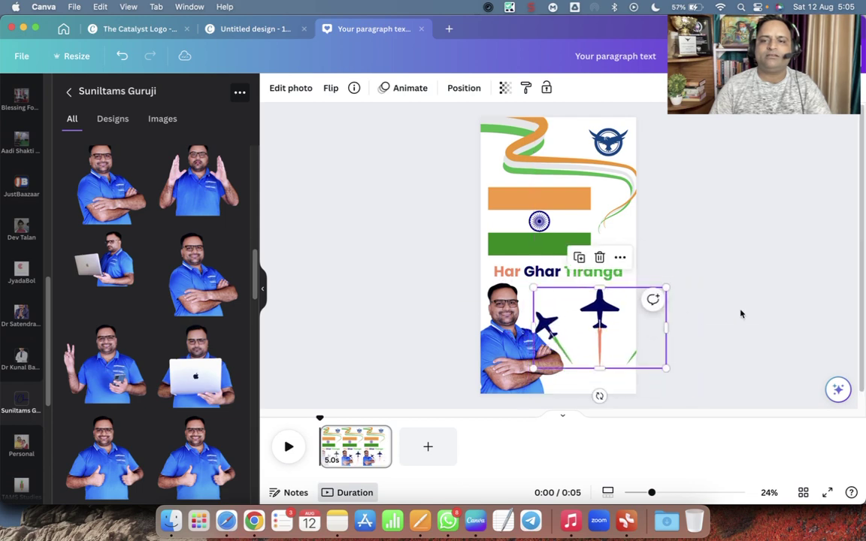
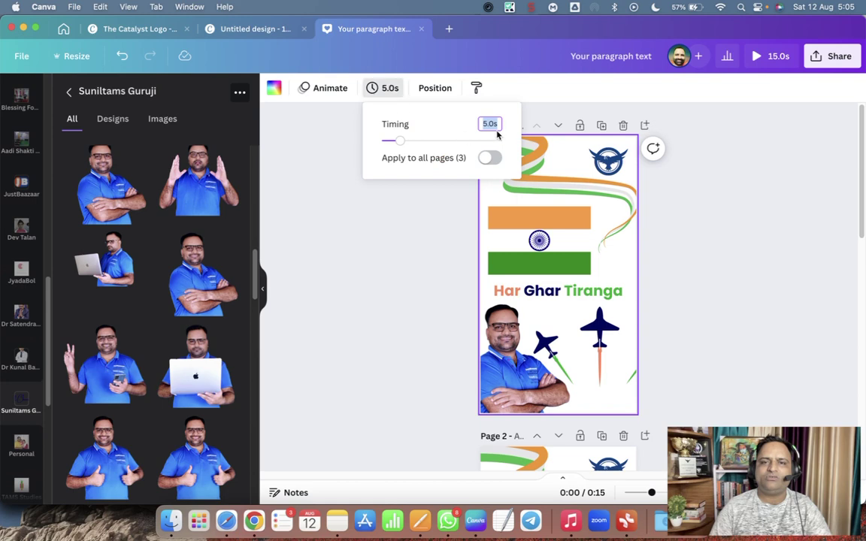
Step: Set the page timing to 4 seconds and apply it to all three pages
type("4")
left_click(490, 159)
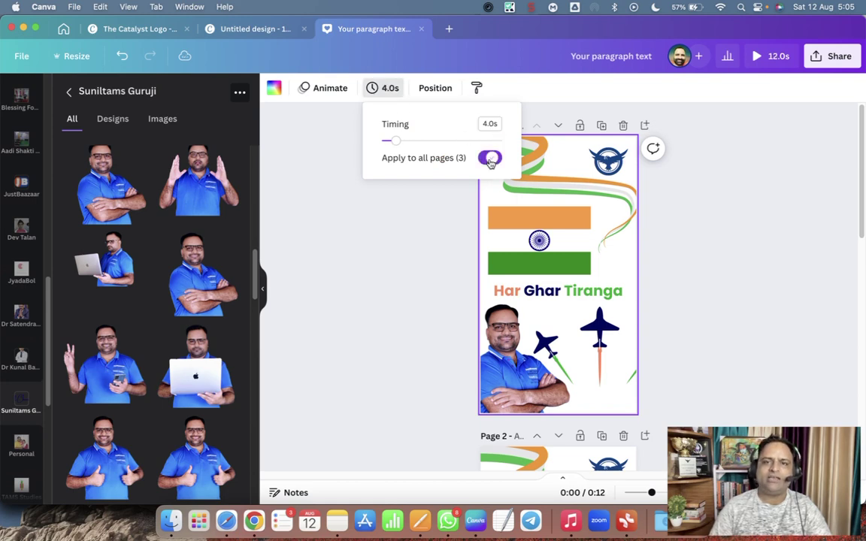
left_click(738, 260)
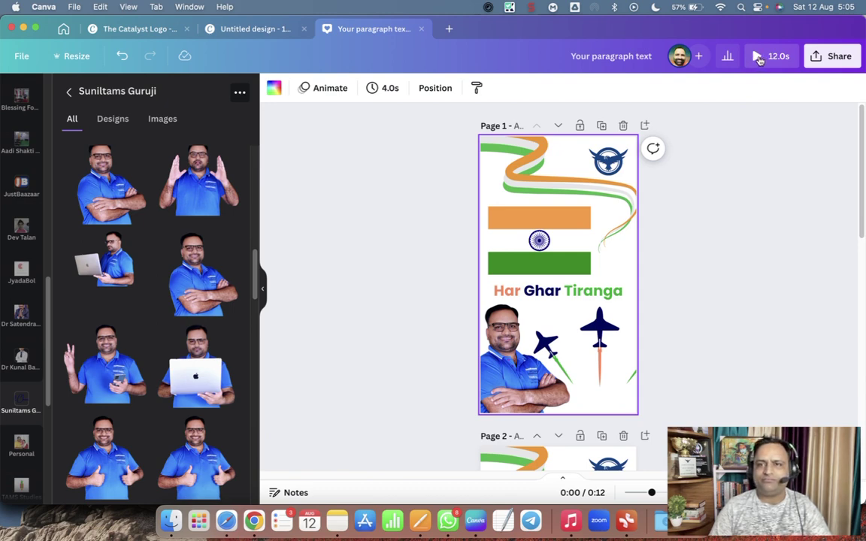
Step: Search the audio library for "parade"
scroll(26, 238, "up", 10)
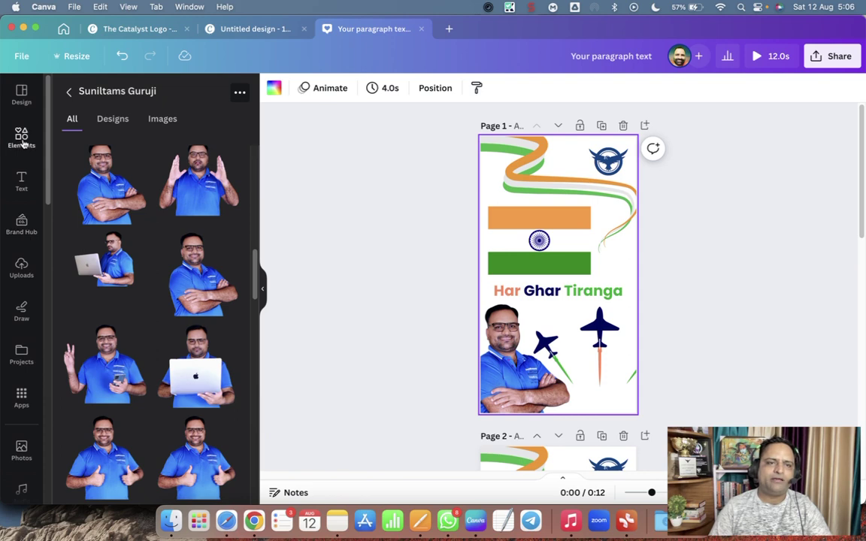
scroll(30, 446, "down", 3)
left_click(22, 428)
left_click(124, 94)
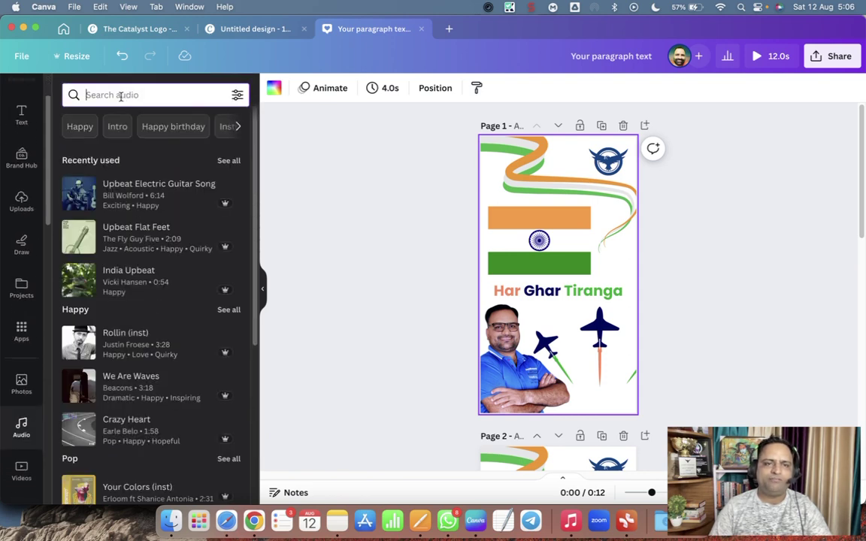
type("cel")
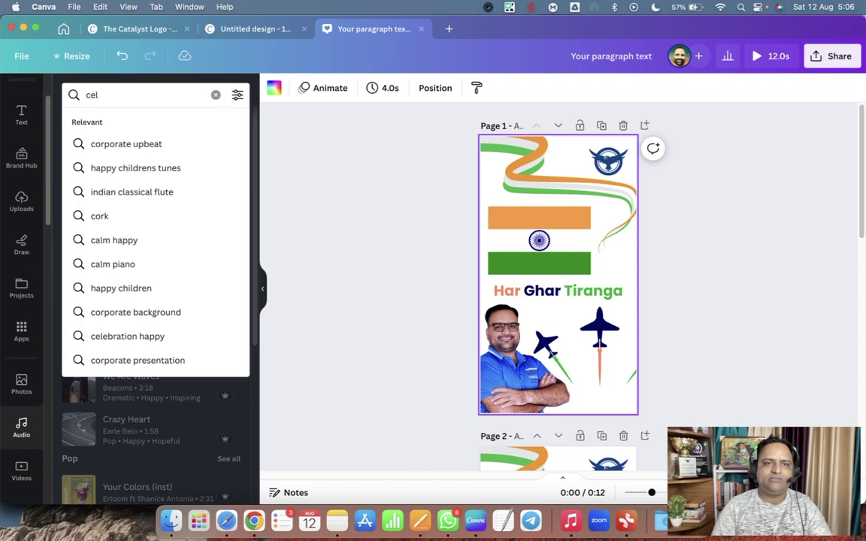
type("eb")
key("BackSpace")
key("BackSpace")
key("BackSpace")
type("para")
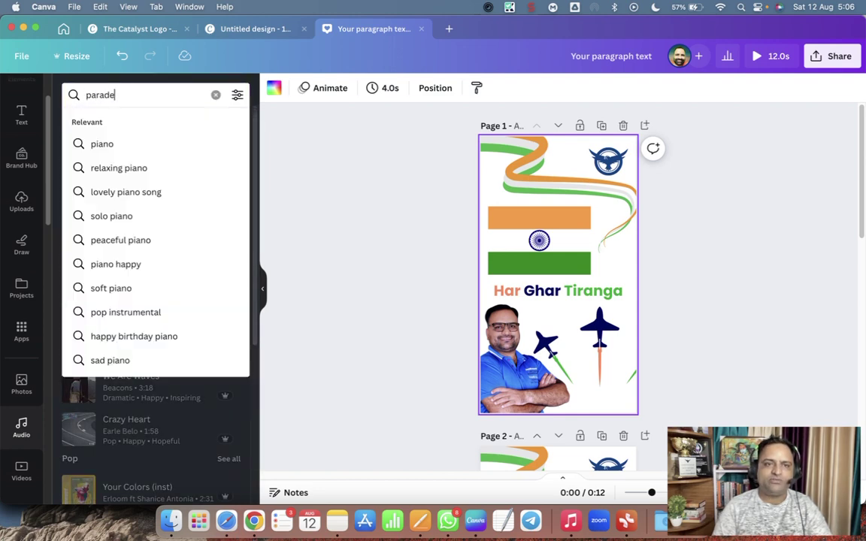
type("de")
key("Return")
Step: Preview the 0:24 "Marching Drum Rhythm" track at the head of the results and add it to the video
left_click(79, 175)
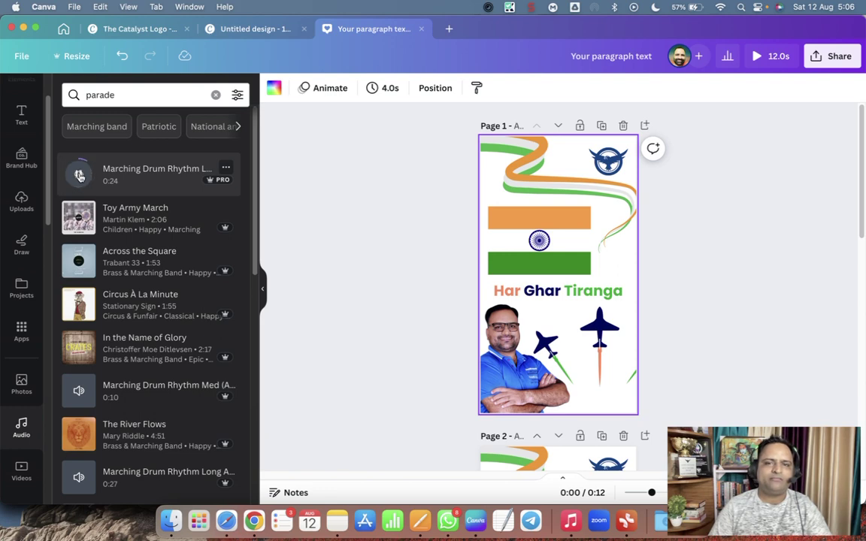
left_click(130, 176)
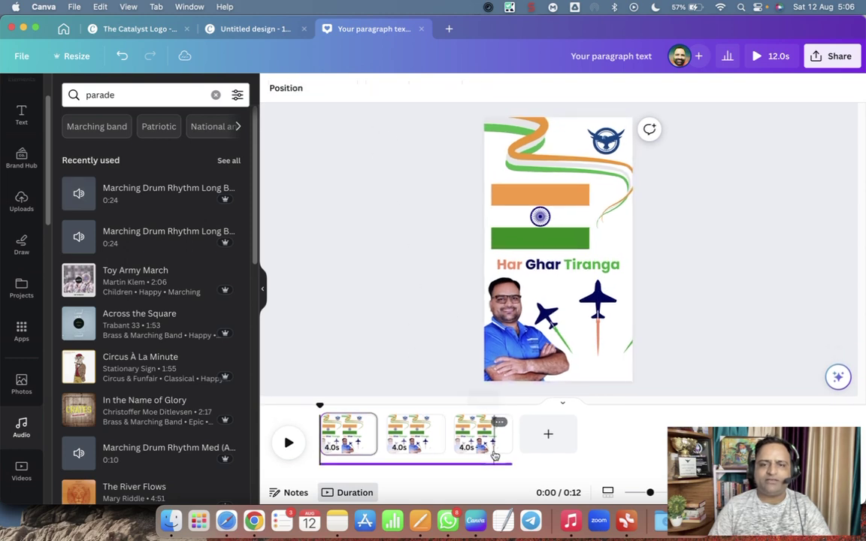
Step: Examine the fade-in and fade-out audio effects available for the music track on the timeline
left_click(461, 458)
left_click(457, 463)
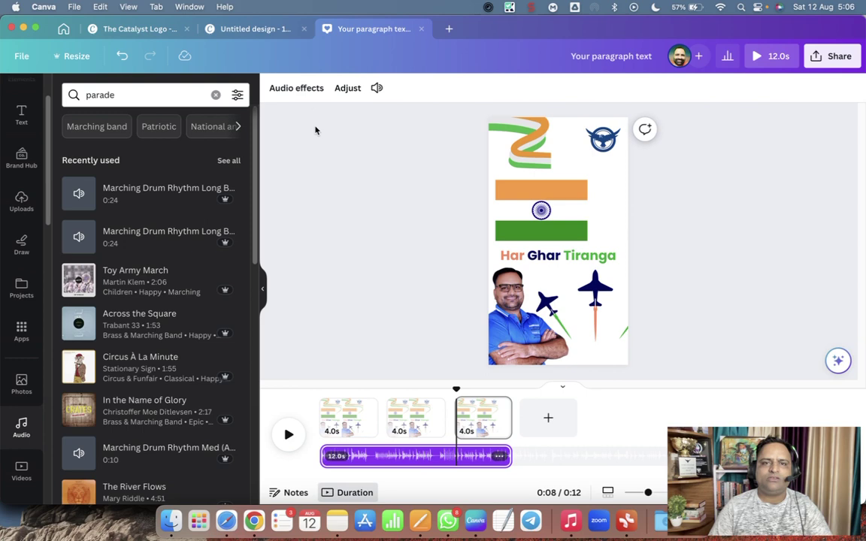
left_click(300, 87)
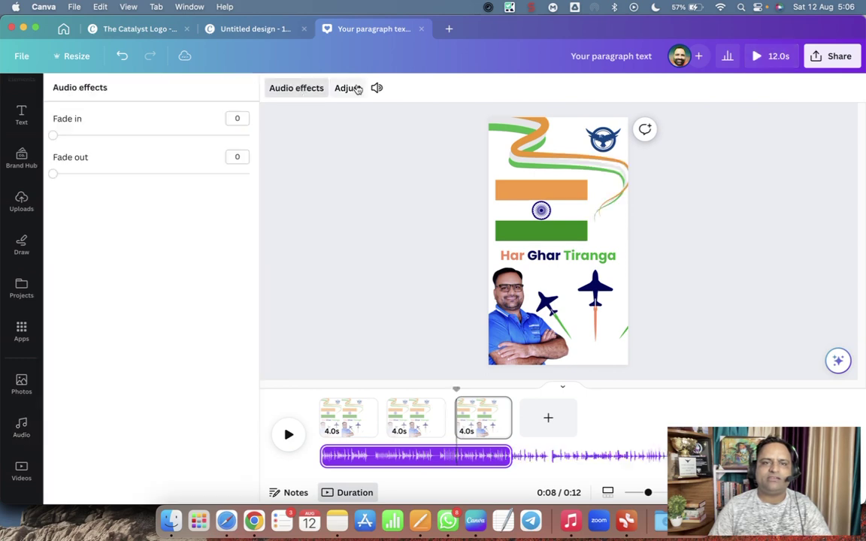
left_click(357, 207)
left_click(381, 402)
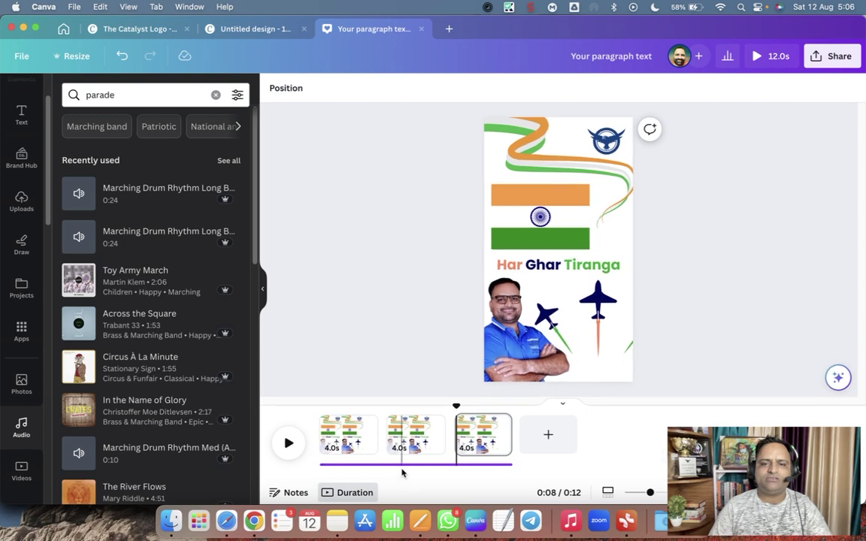
Step: Adjust the volume of the music track that runs under the three pages
left_click(402, 457)
left_click(388, 456)
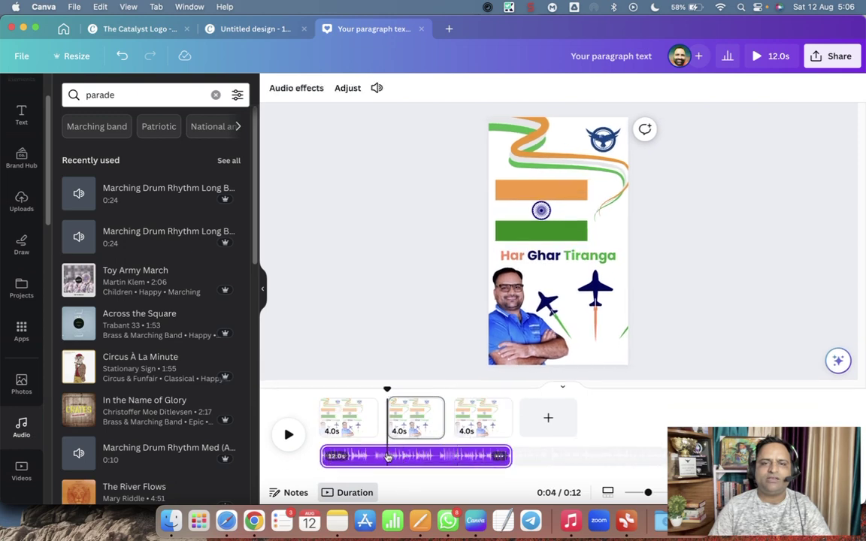
left_click(378, 89)
left_click_drag(426, 149, 516, 155)
left_click(726, 197)
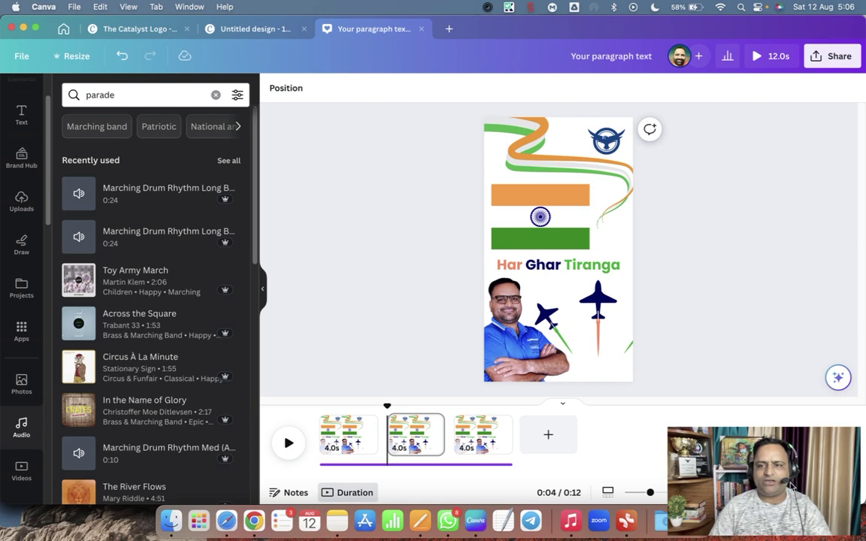
Step: Download all three pages as a 1080p MP4 video, saved as "Har Ghar Tiranga" in the temporary folder
left_click(833, 57)
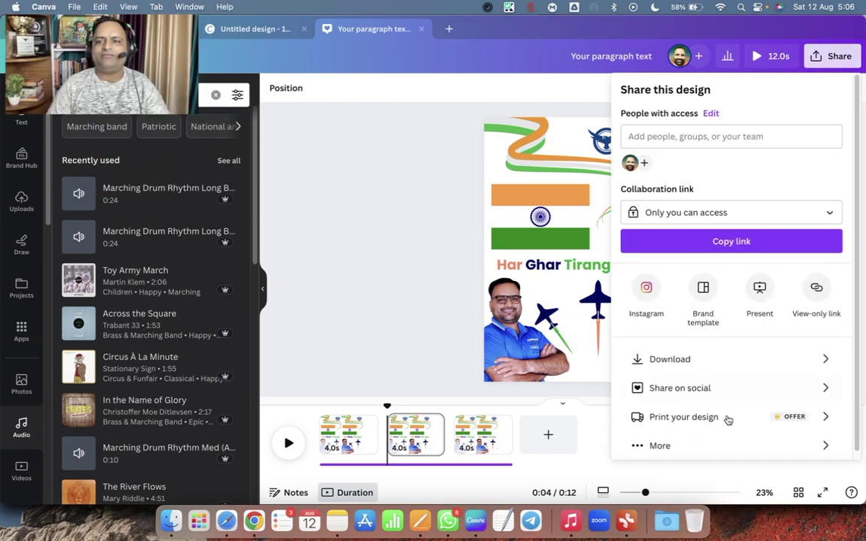
left_click(714, 369)
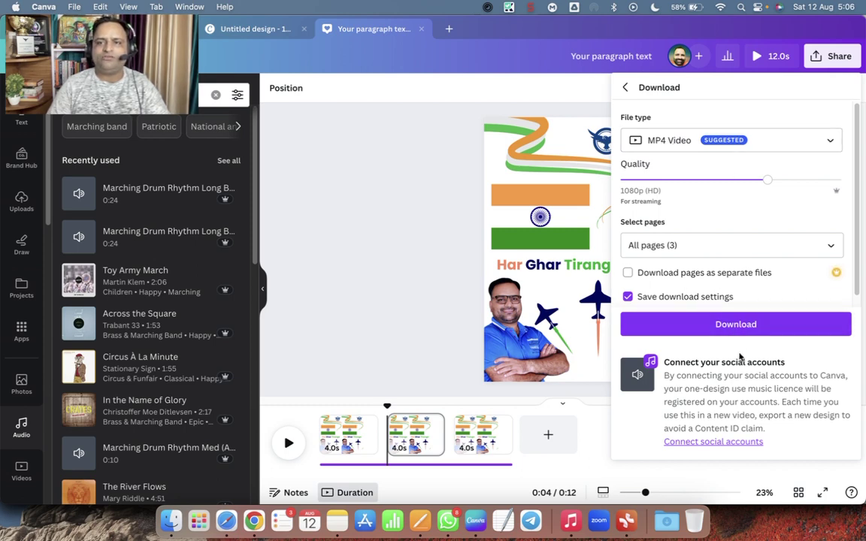
left_click(742, 328)
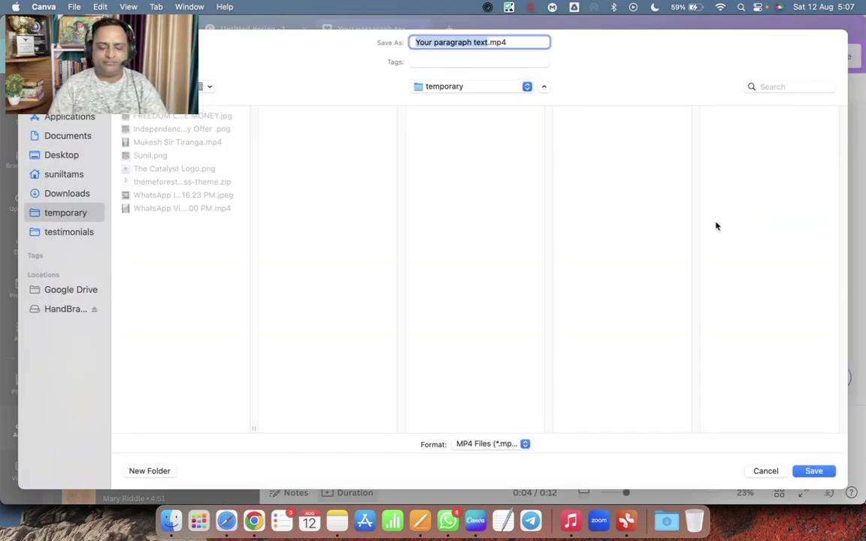
type("Har Ghar Tiranga")
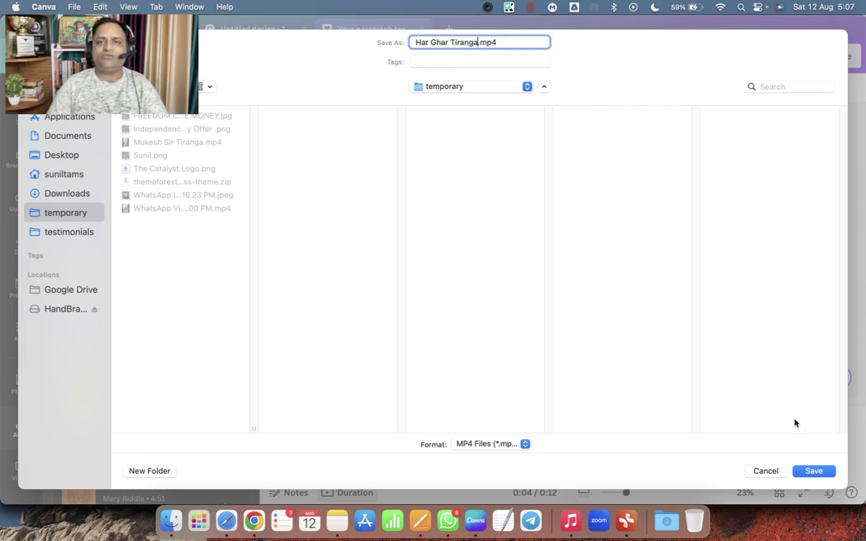
left_click(815, 471)
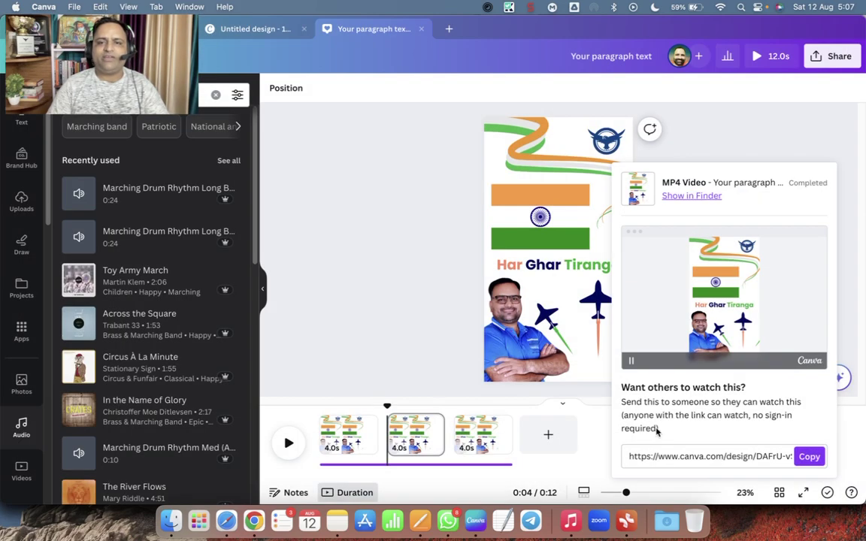
left_click(761, 120)
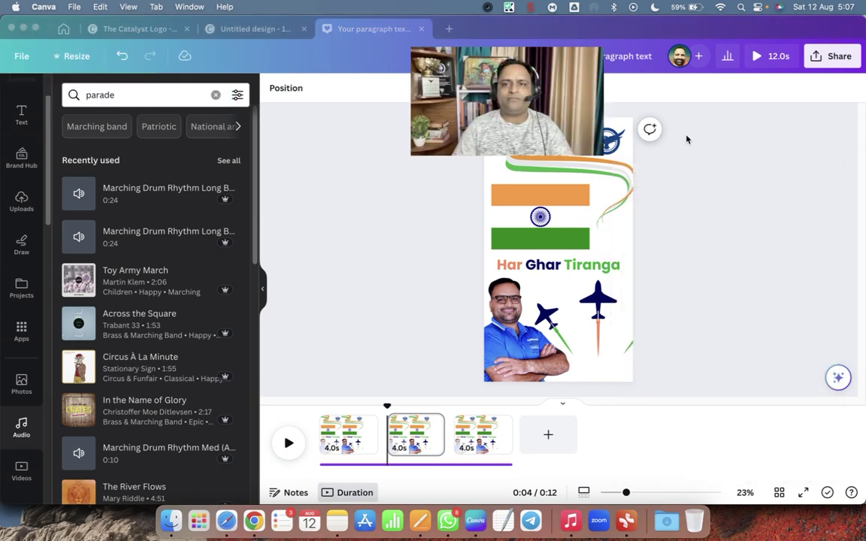
Step: Switch to Finder and play Har Ghar Tiranga.mp4 from the temporary folder to check it, then close the player
left_click(181, 525)
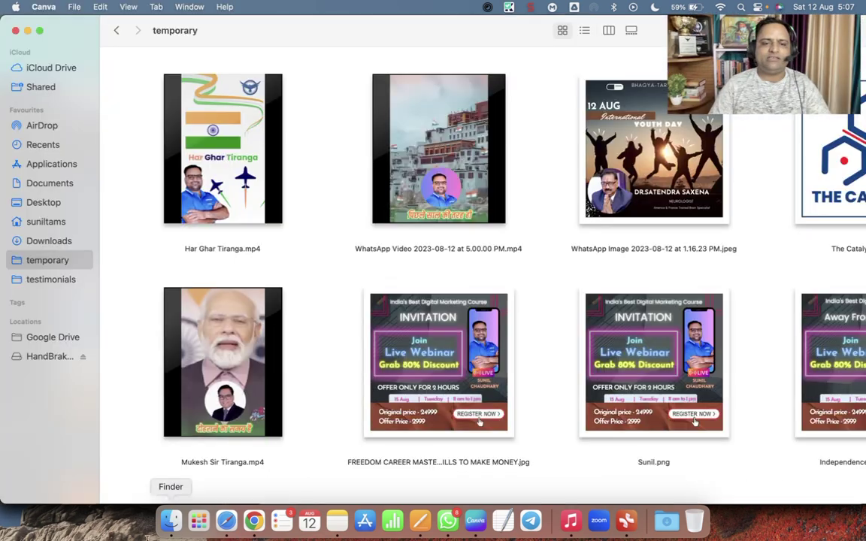
left_click(238, 160)
double_click(238, 160)
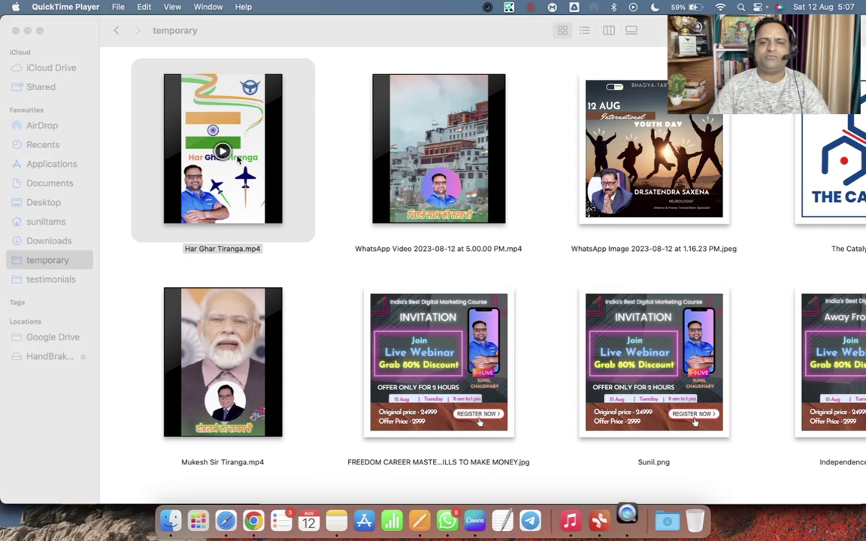
left_click(167, 405)
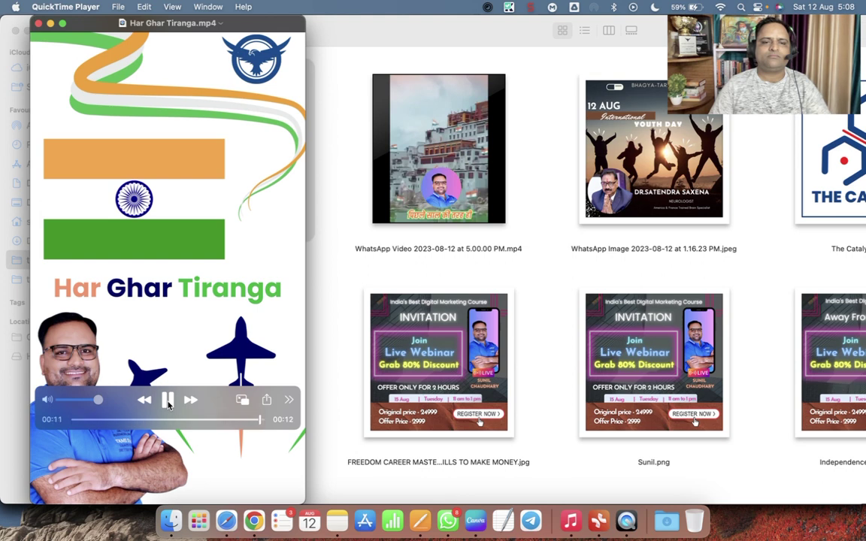
left_click(39, 24)
left_click(340, 263)
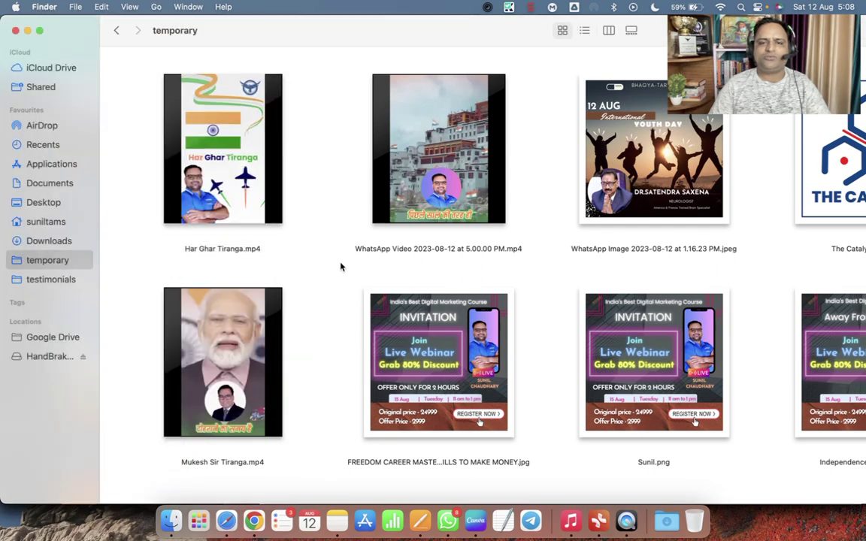
Step: Switch to Chrome and remove the overlong video from the new story planned for 13 August
key("super+Tab")
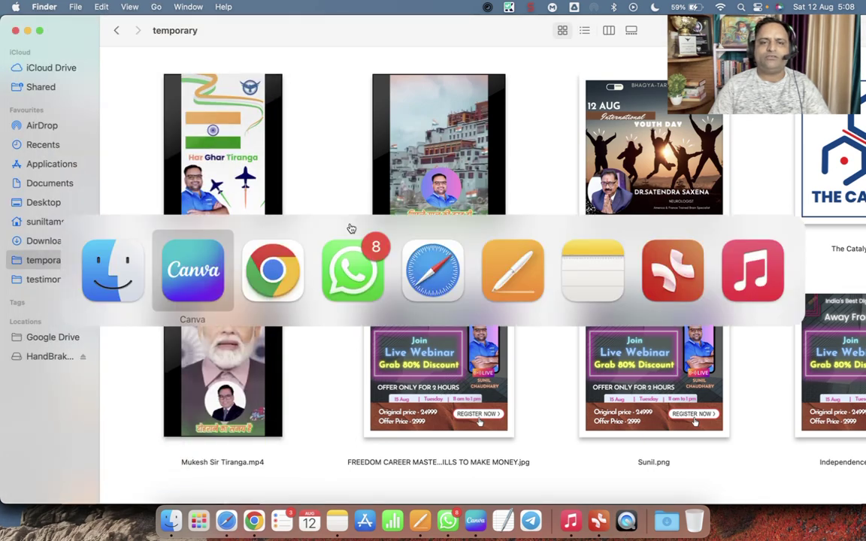
left_click(292, 248)
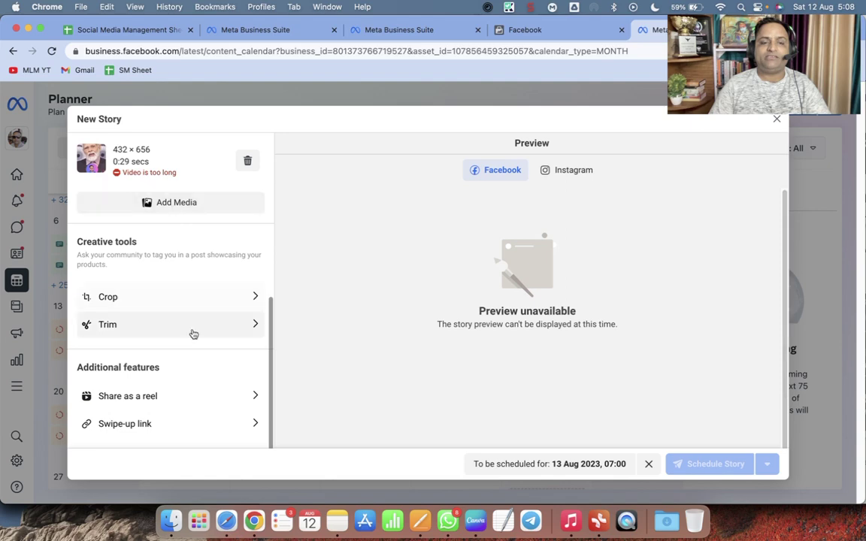
scroll(133, 184, "up", 5)
scroll(147, 363, "down", 5)
left_click(247, 295)
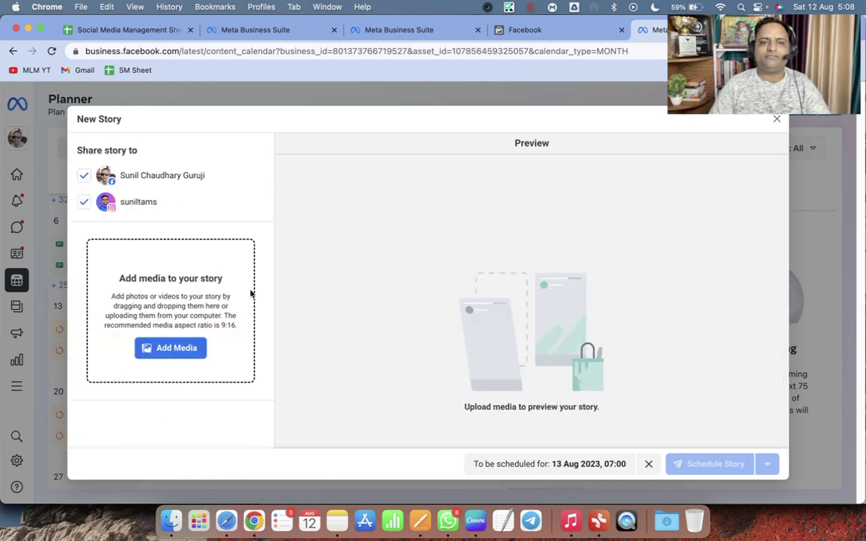
Step: Add Har Ghar Tiranga.mp4 to the story and schedule it for 13 Aug 2023, 07:00
left_click(173, 348)
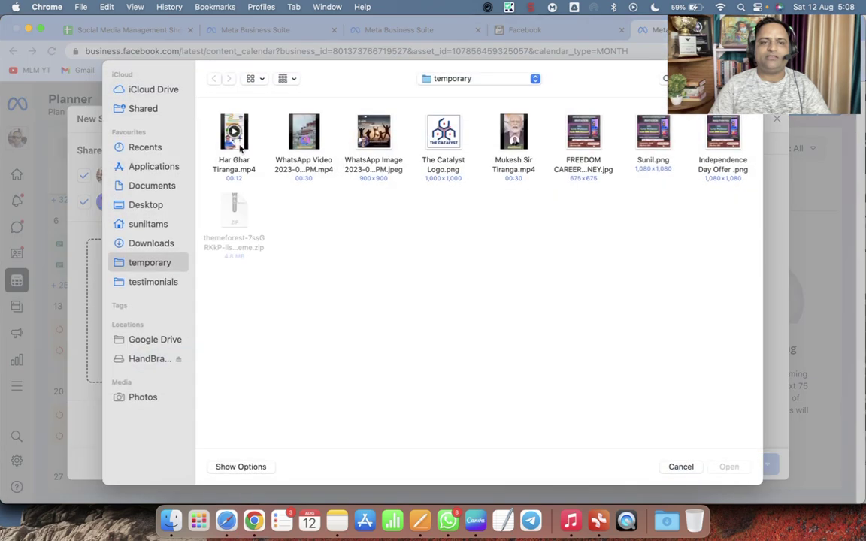
left_click(238, 147)
left_click(735, 467)
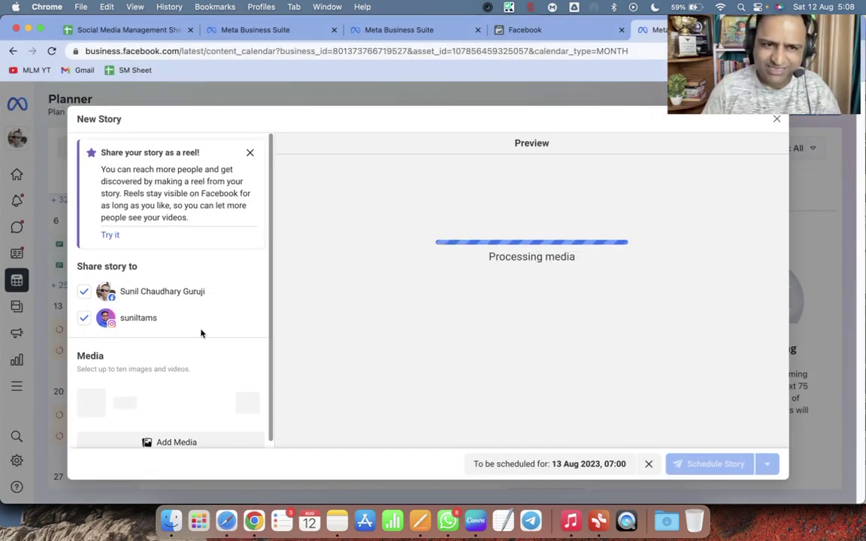
scroll(211, 329, "down", 1)
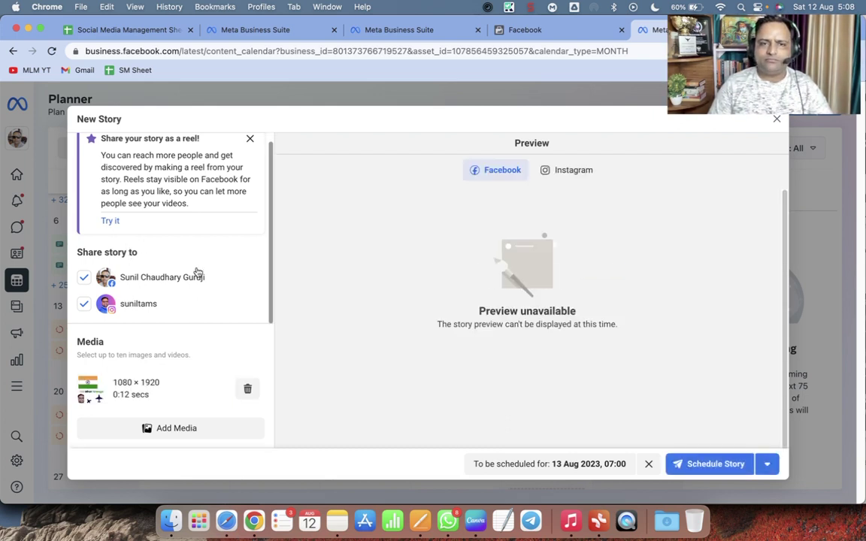
scroll(180, 335, "down", 2)
scroll(185, 347, "down", 4)
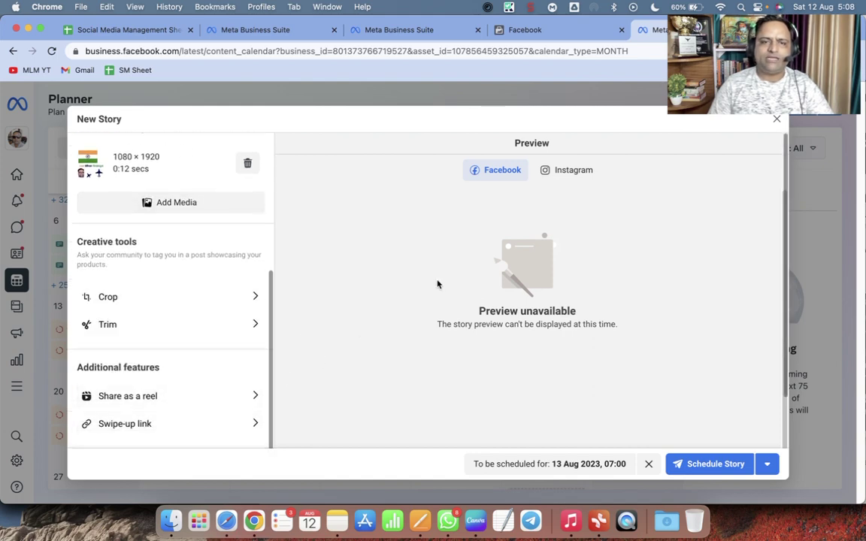
scroll(210, 315, "up", 6)
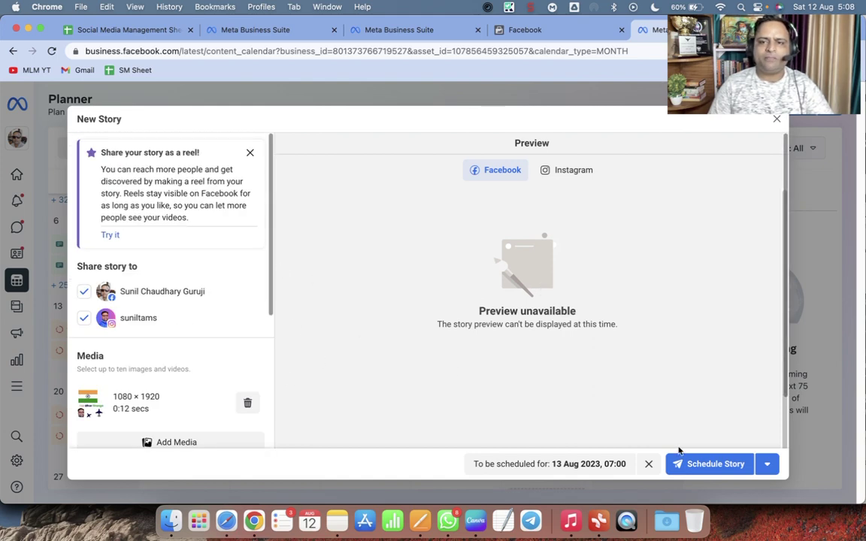
left_click(715, 465)
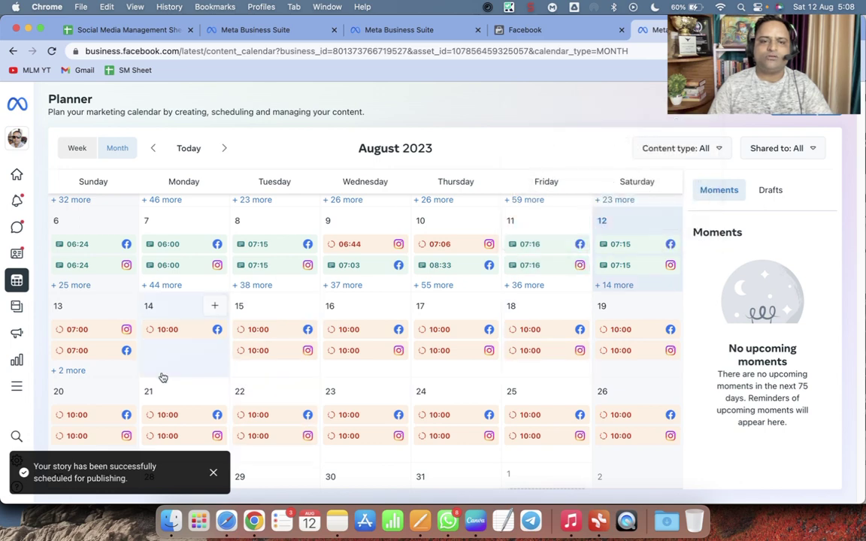
Step: Create a new story on 14 August and set both its Facebook and Instagram times to 07:00 AM
left_click(214, 307)
left_click(250, 358)
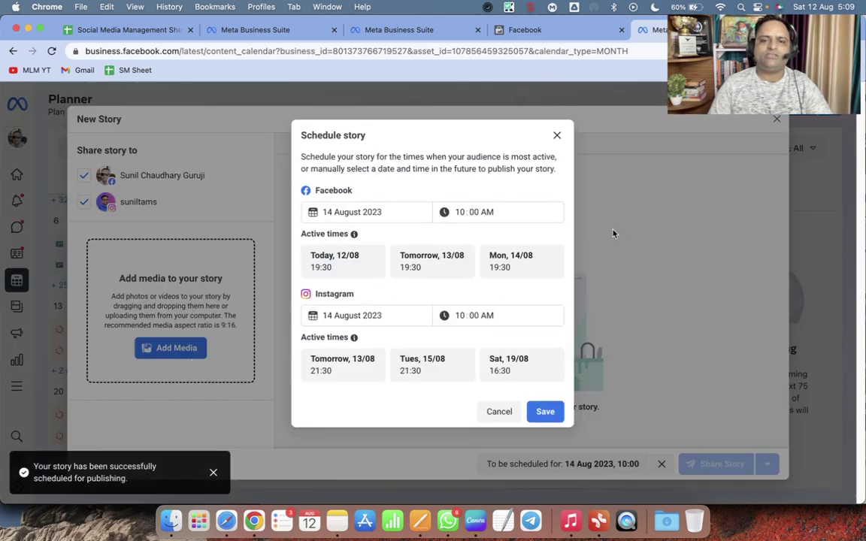
left_click(460, 212)
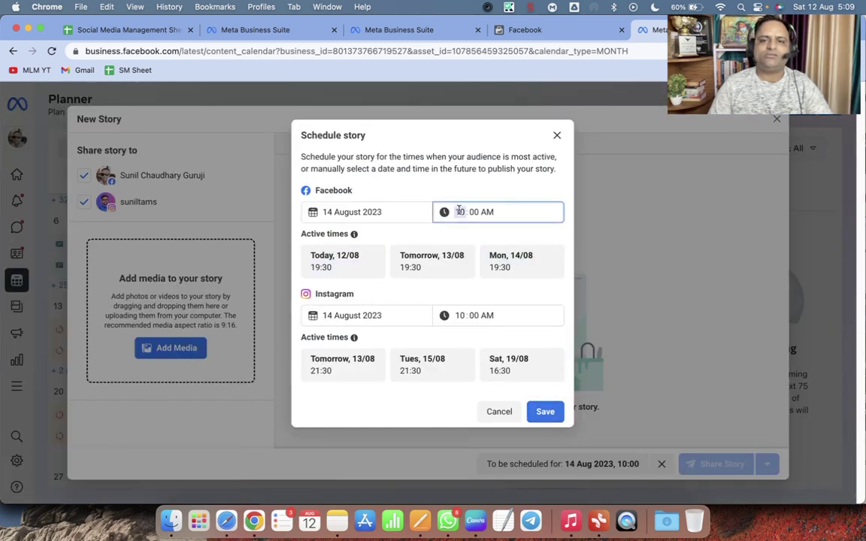
type("07")
left_click(456, 316)
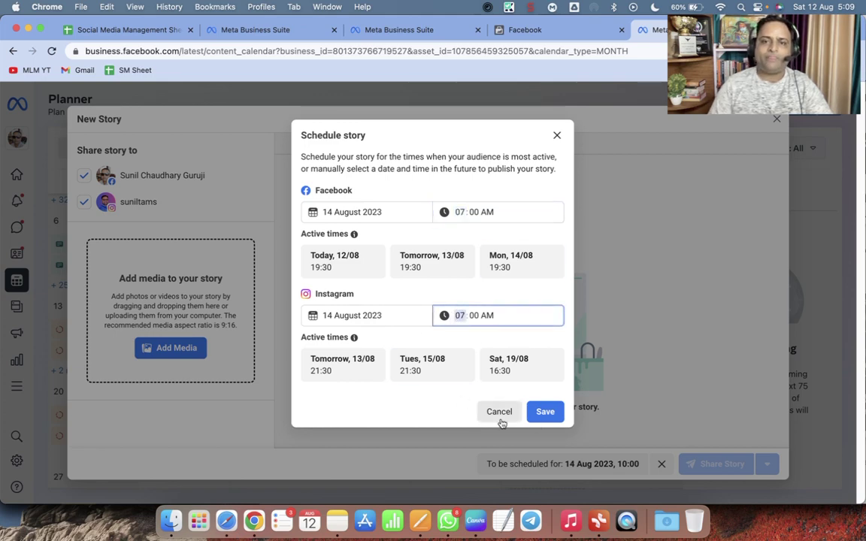
left_click(545, 412)
Step: Add Har Ghar Tiranga.mp4 to the 14 August story and schedule it
left_click(173, 353)
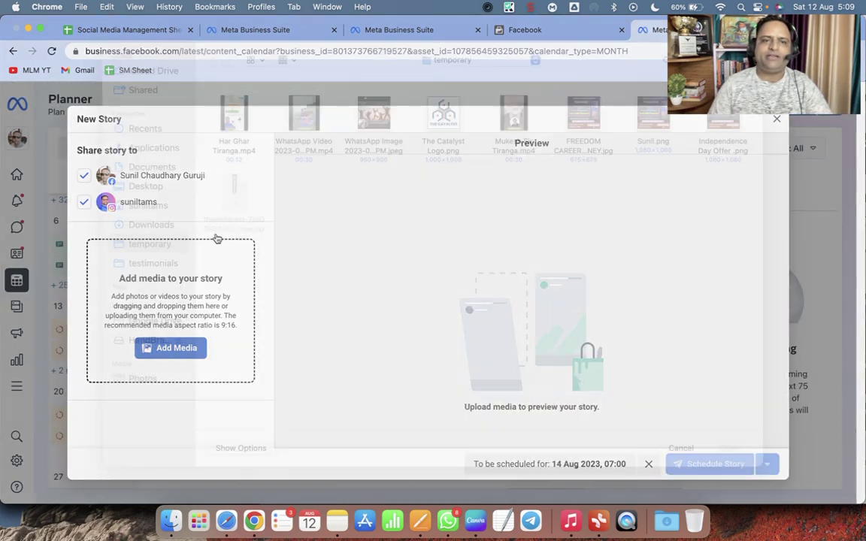
left_click(730, 467)
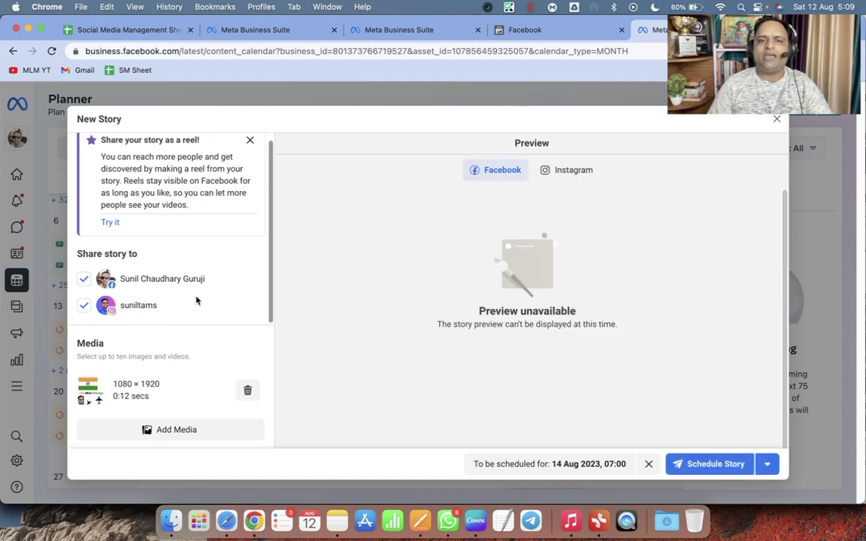
scroll(248, 324, "down", 1)
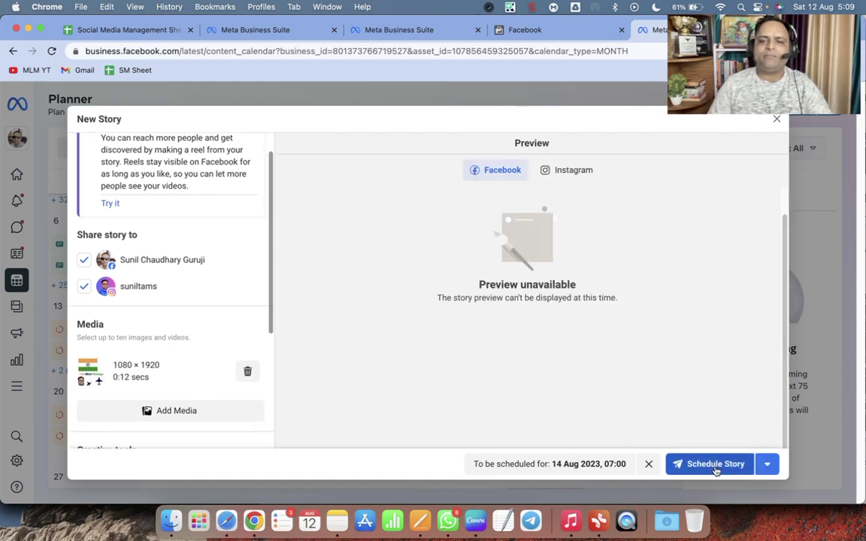
left_click(715, 465)
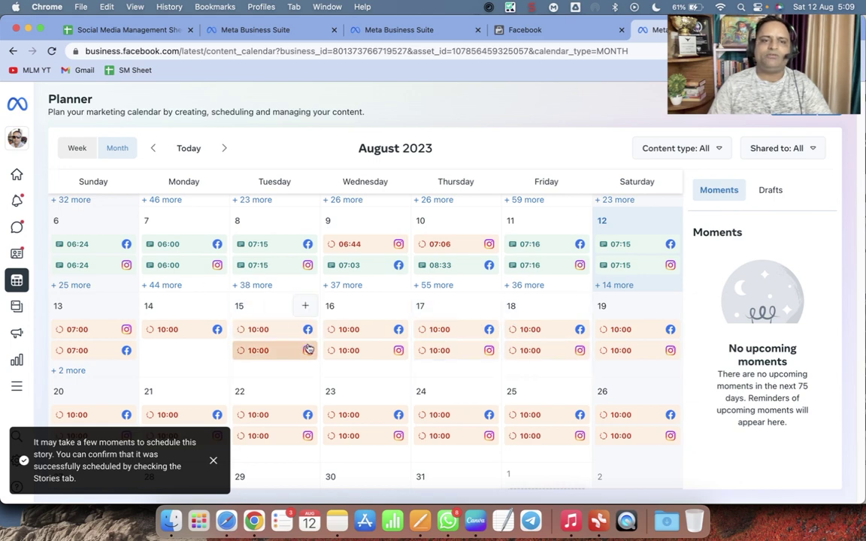
Step: Create a new story on 15 August with both the Facebook and Instagram times set to 07:00 AM
left_click(305, 306)
left_click(358, 364)
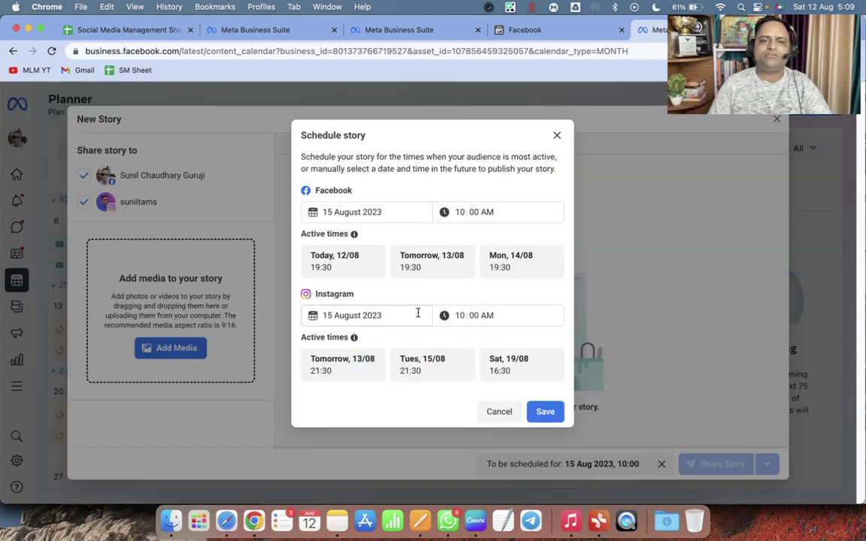
left_click(460, 213)
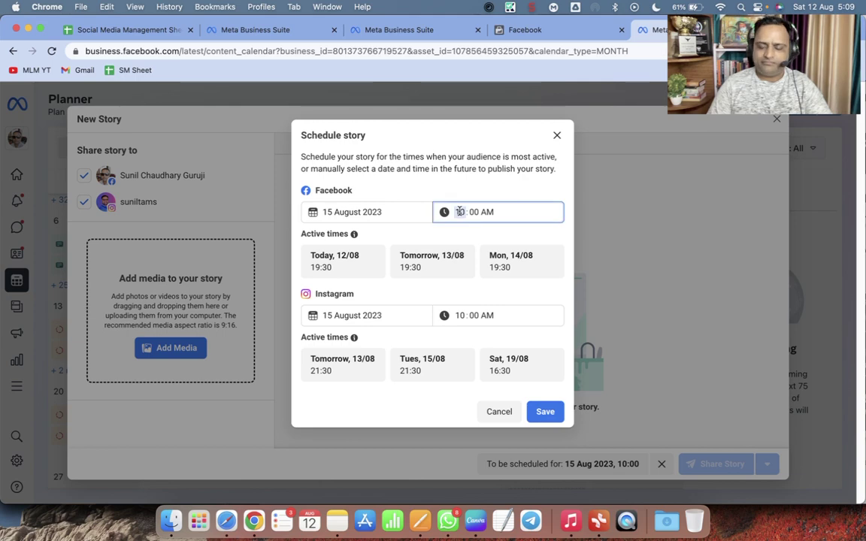
left_click(460, 315)
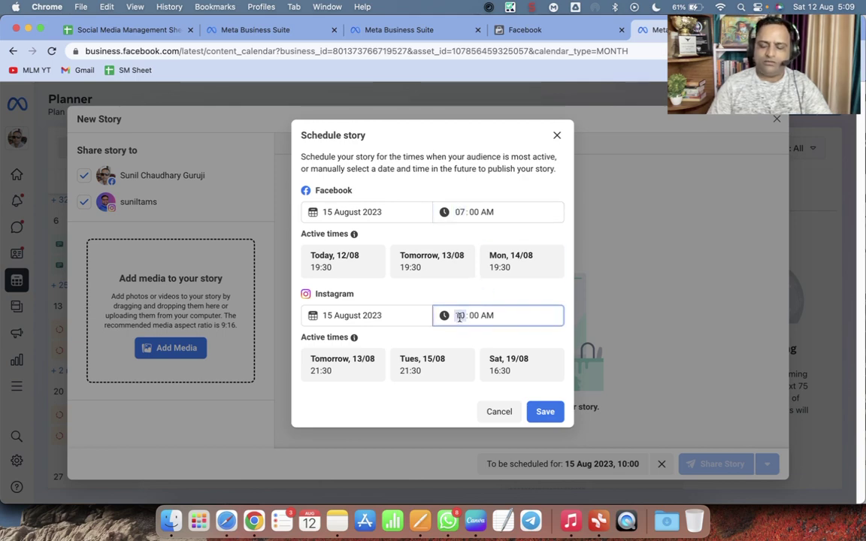
left_click(546, 412)
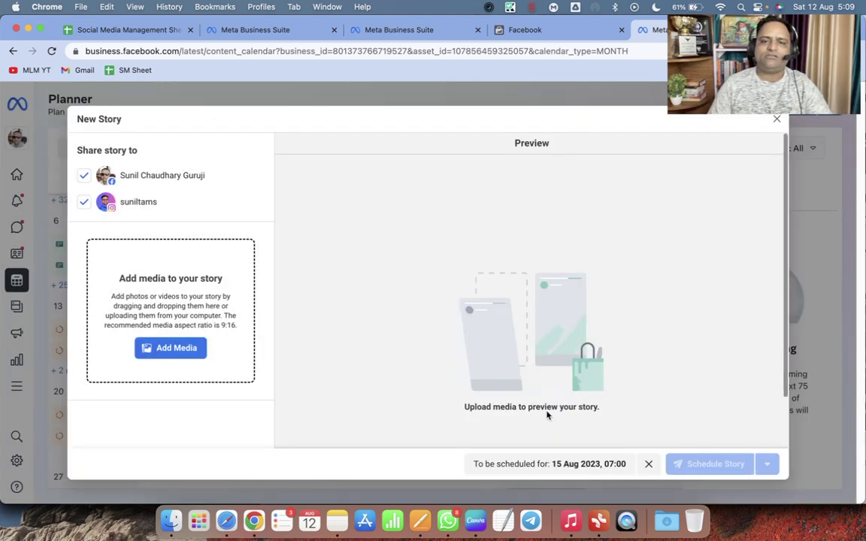
Step: Add Har Ghar Tiranga.mp4 from the temporary folder to the 15 August story and schedule it
left_click(176, 357)
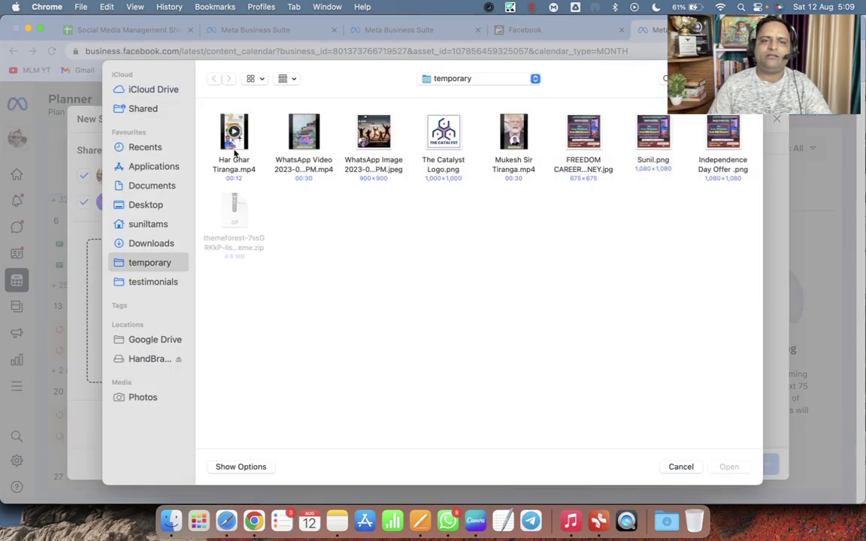
left_click(236, 147)
left_click(745, 471)
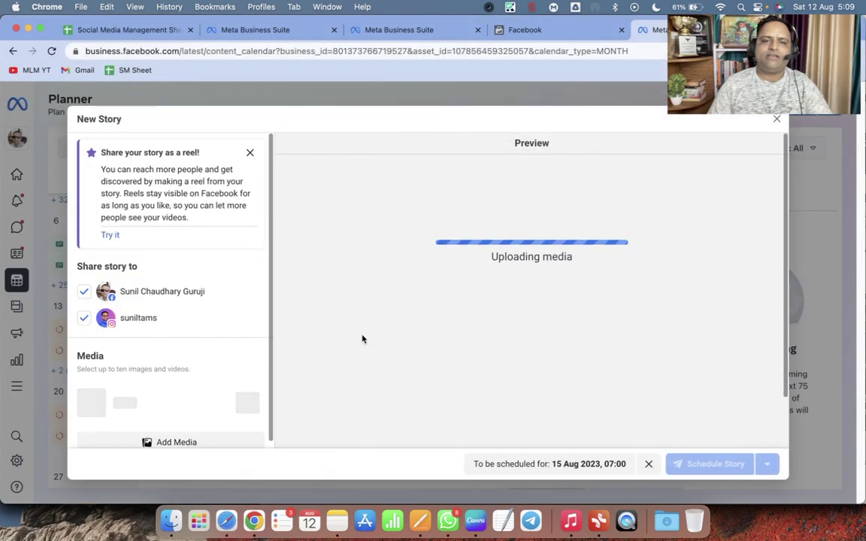
scroll(233, 369, "down", 1)
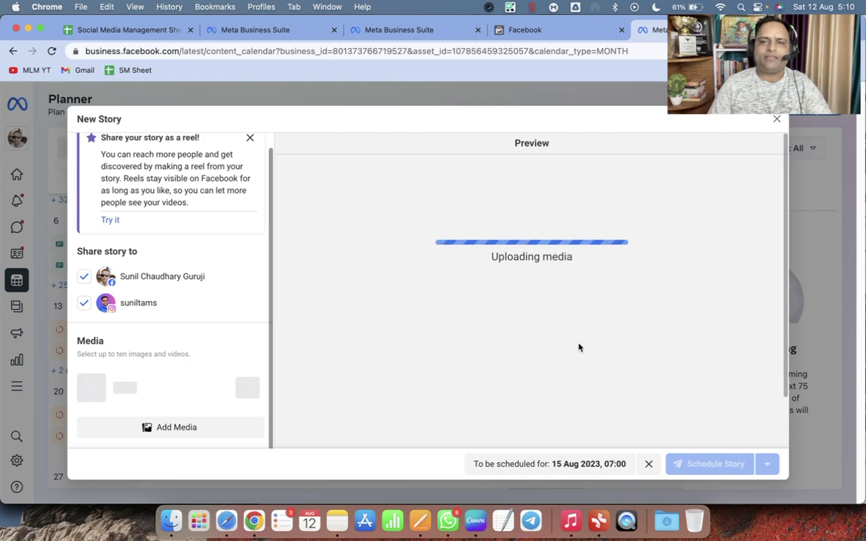
scroll(220, 328, "down", 5)
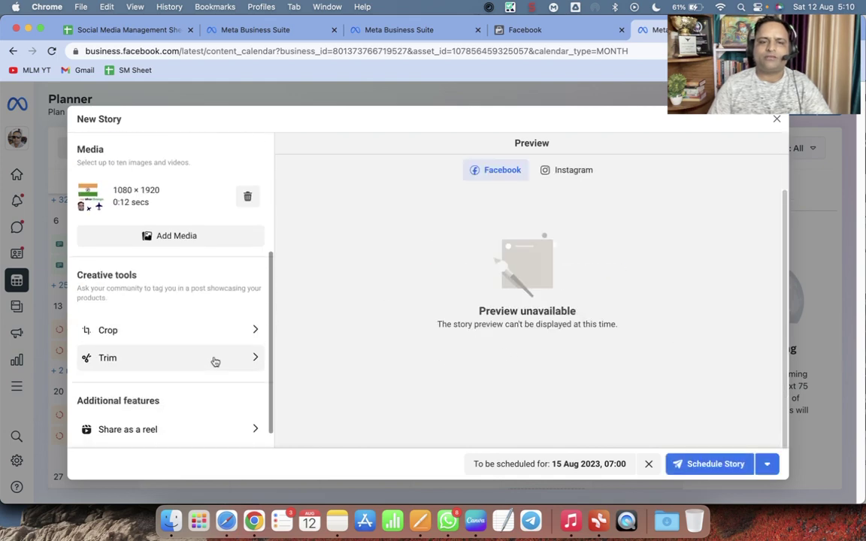
left_click(697, 465)
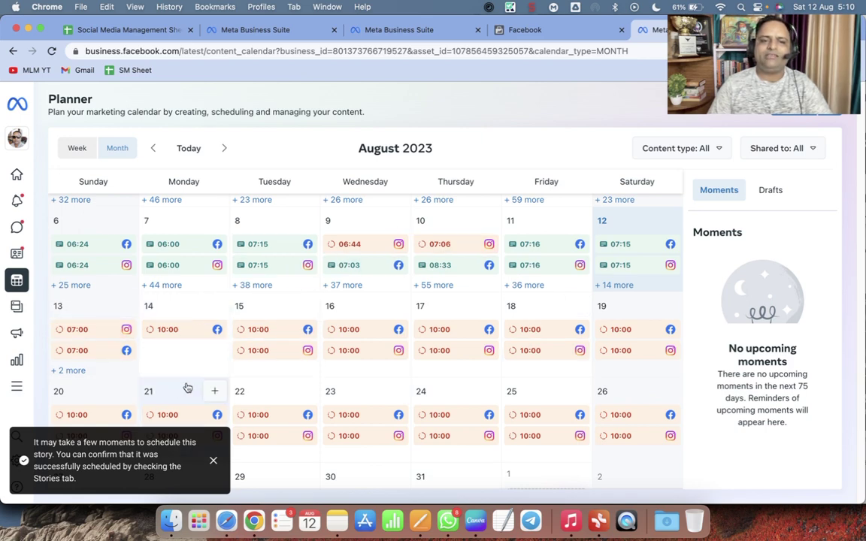
Step: Reload the planner and check the scheduled stories in the August 2023 month view
left_click(51, 51)
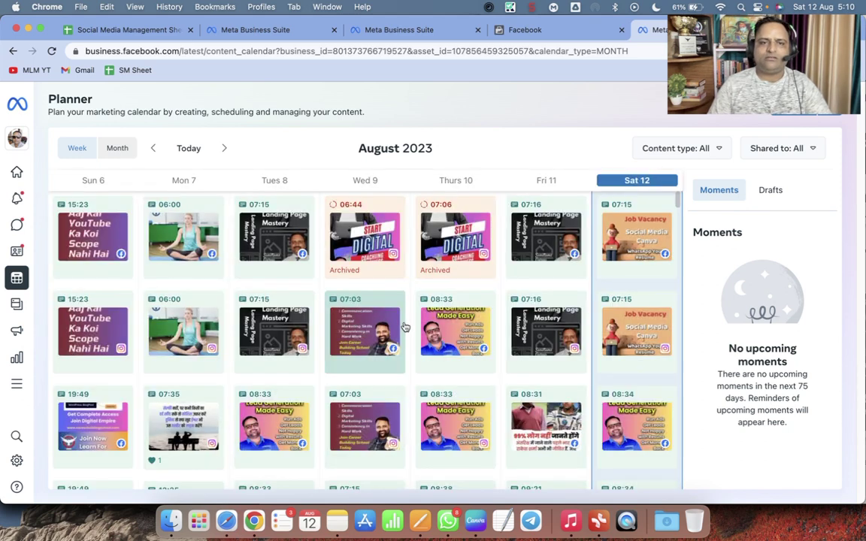
left_click(116, 148)
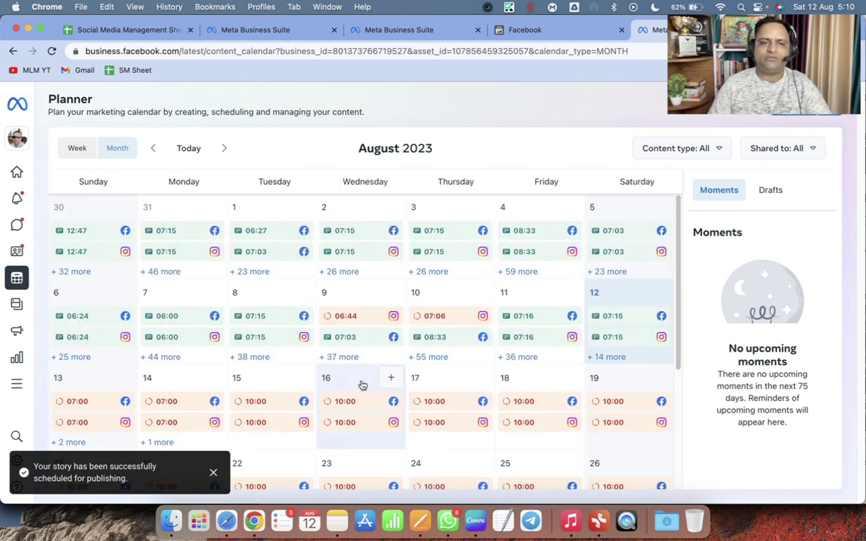
scroll(363, 385, "down", 3)
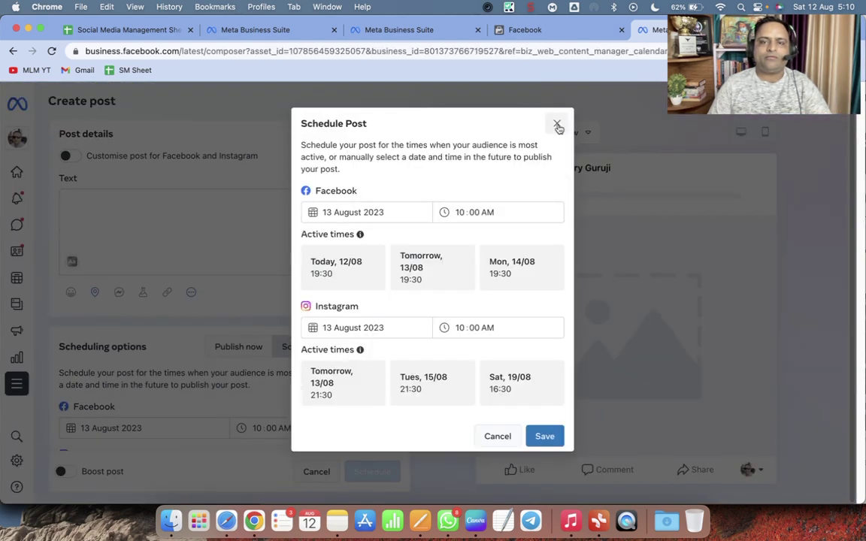
Step: Dismiss the post scheduling dialog and return to the planner to view the week of 13 to 19 August
left_click(557, 125)
scroll(119, 199, "up", 3)
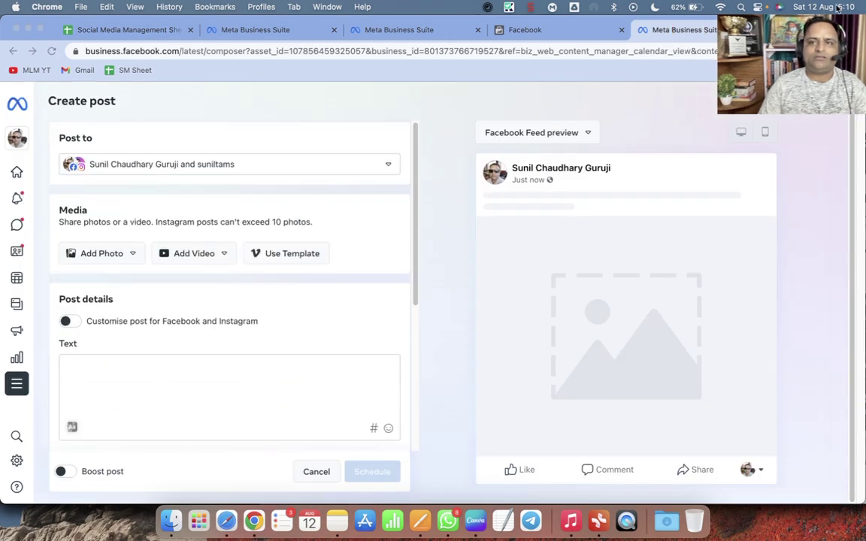
left_click(17, 278)
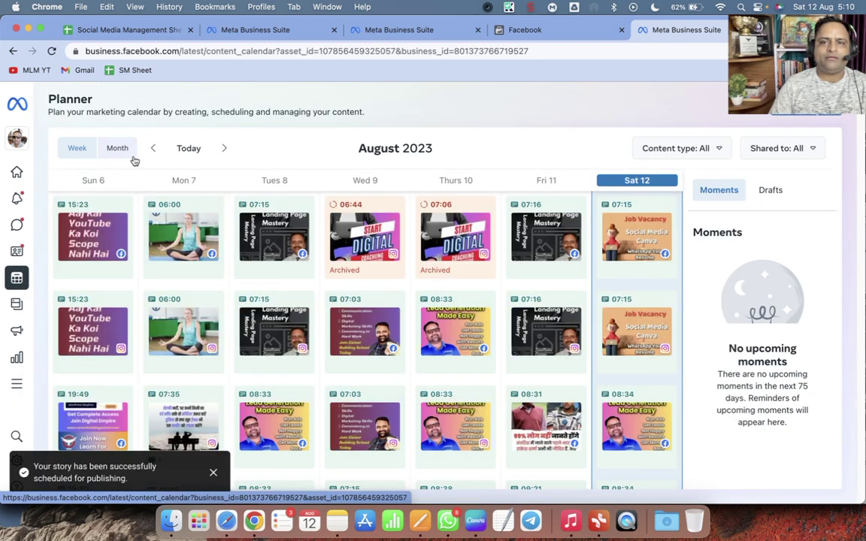
left_click(224, 148)
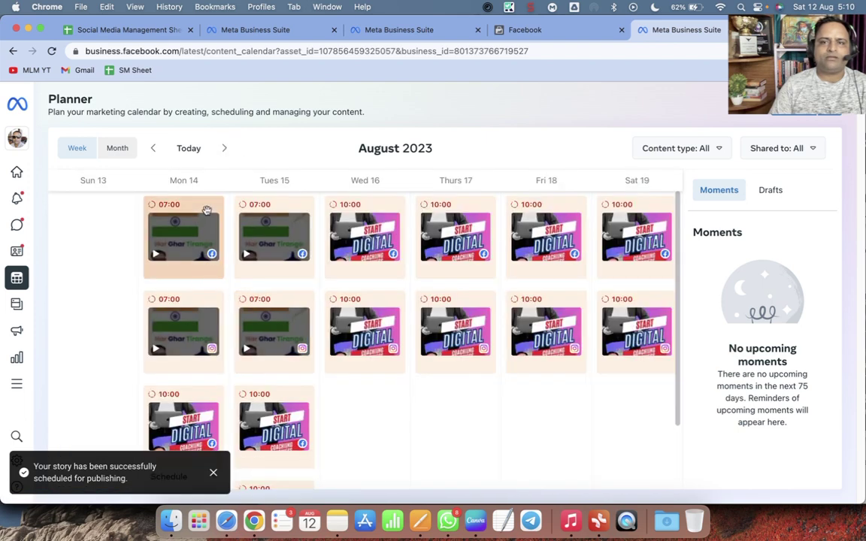
left_click(122, 224)
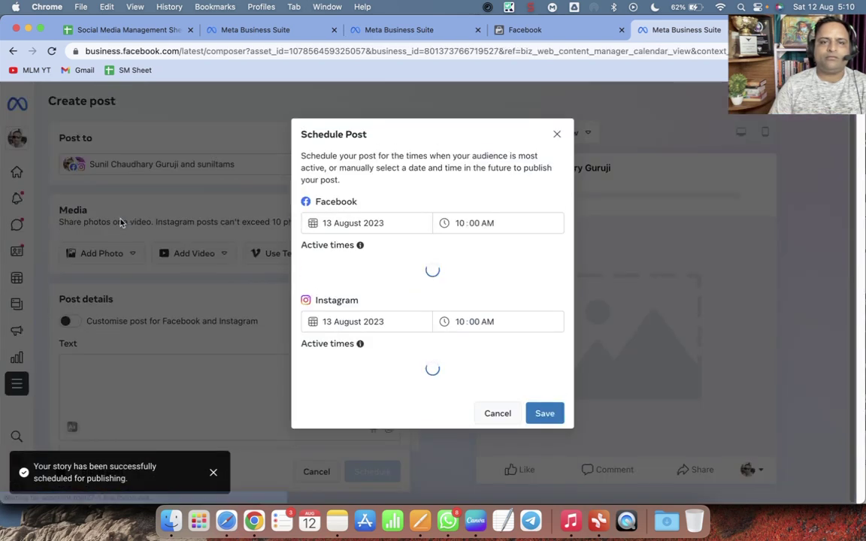
left_click(556, 123)
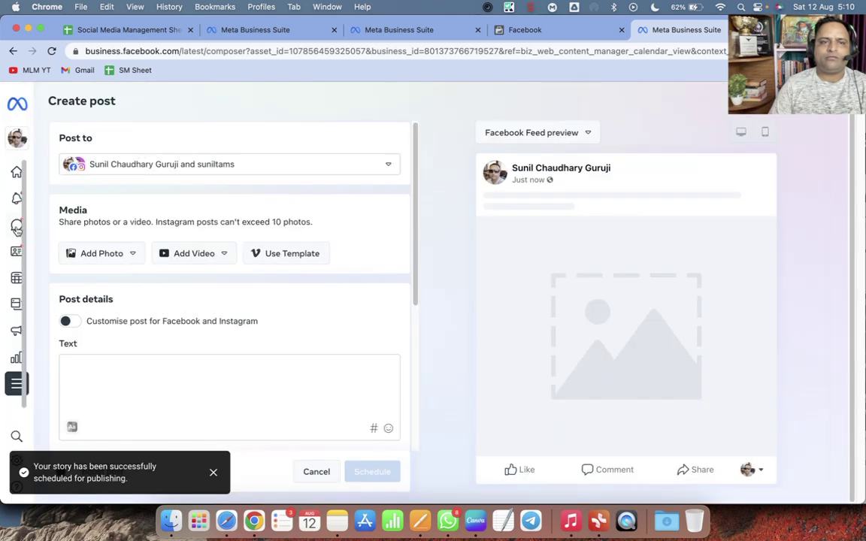
left_click(23, 278)
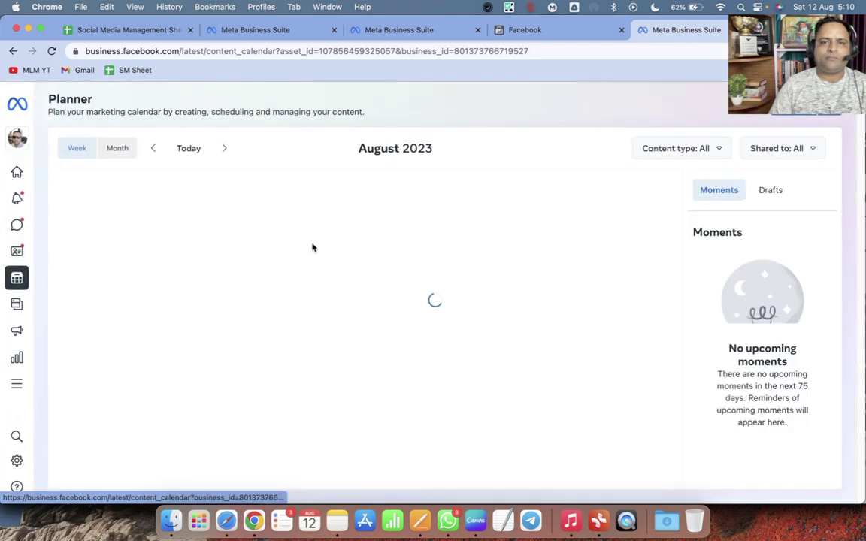
left_click(115, 151)
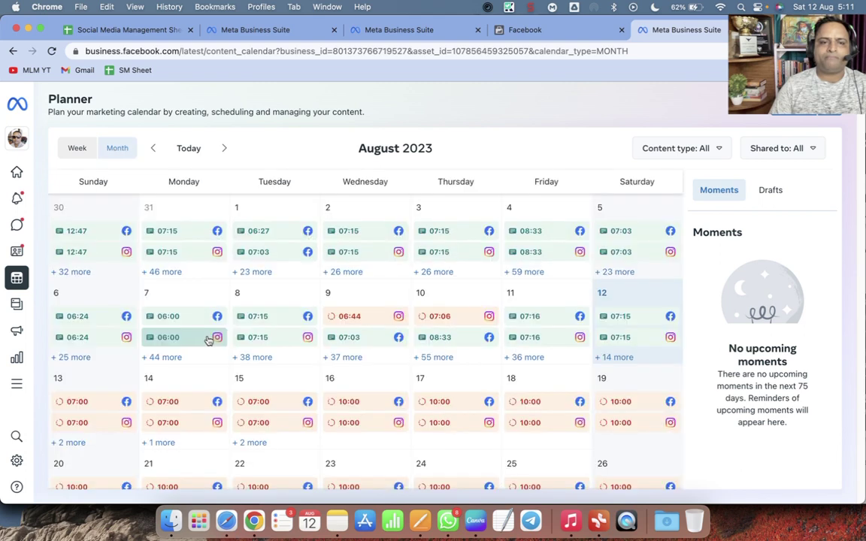
left_click(78, 385)
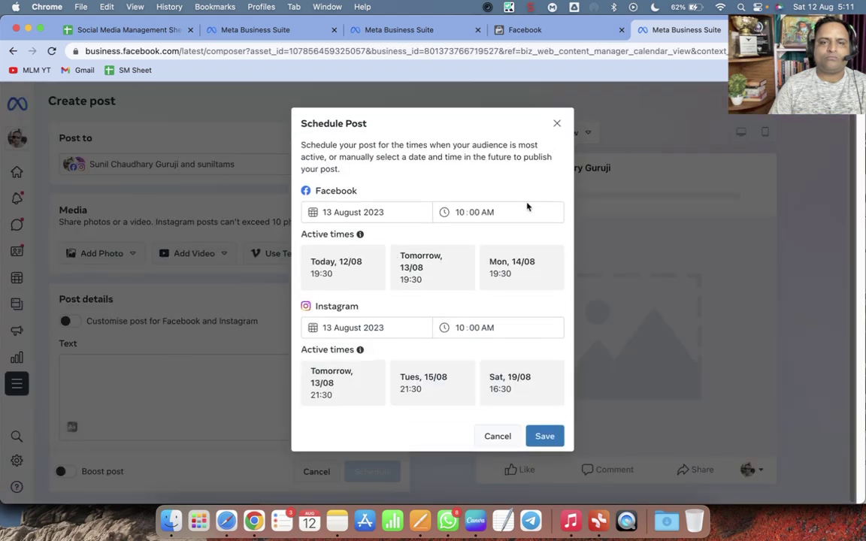
left_click(557, 124)
scroll(260, 380, "down", 5)
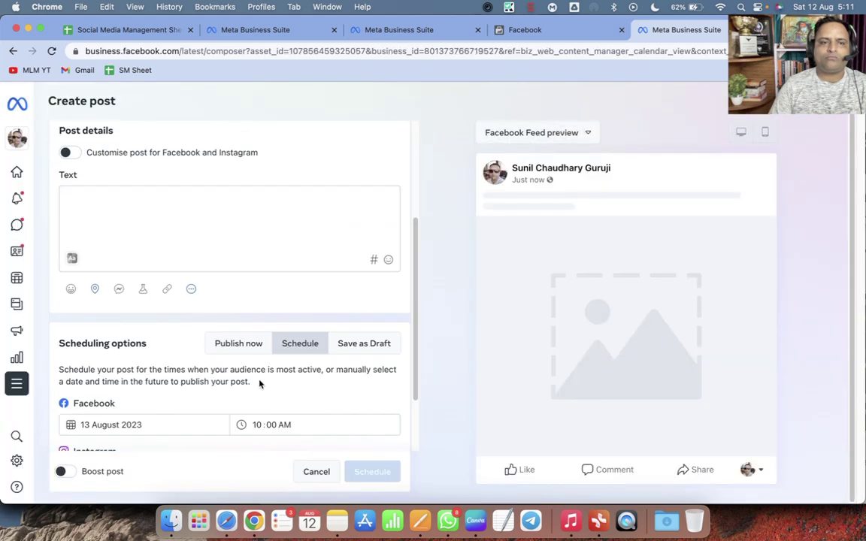
mouse_move(16, 304)
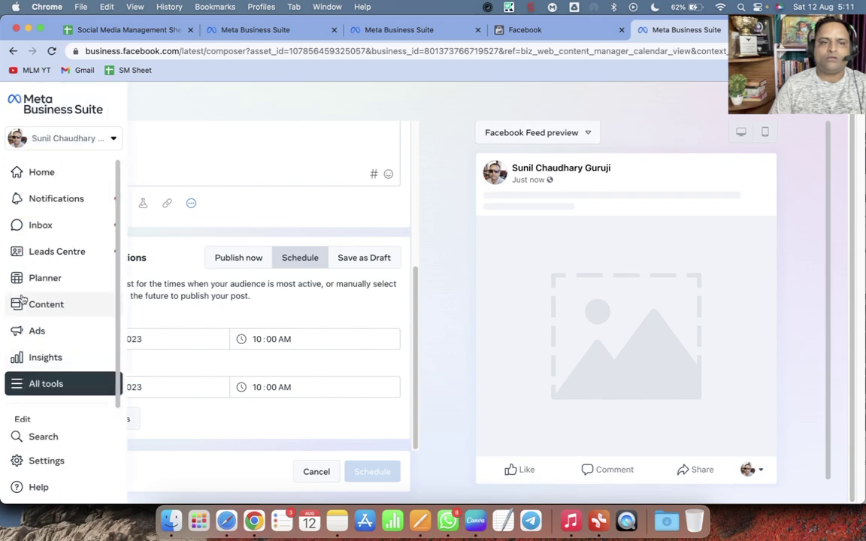
left_click(34, 278)
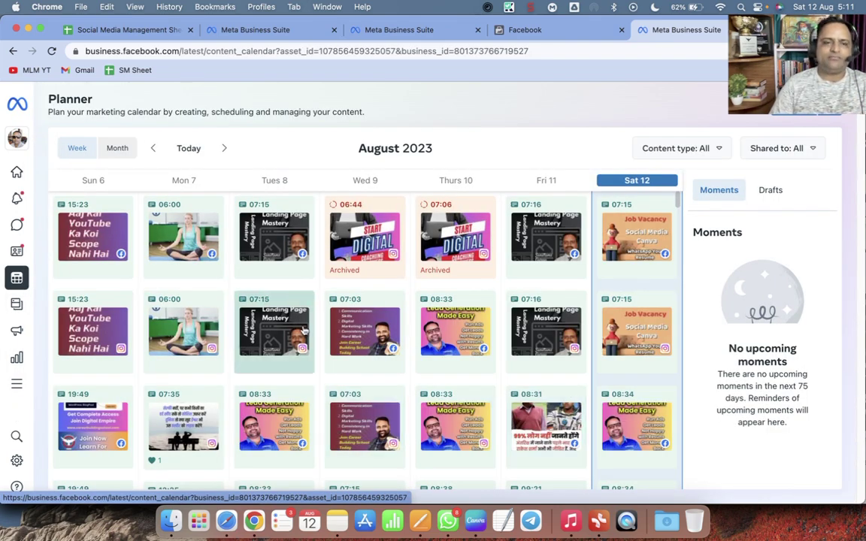
Step: Show the planner by month, review the details of the 13 August 07:00 Facebook story and close them
left_click(118, 149)
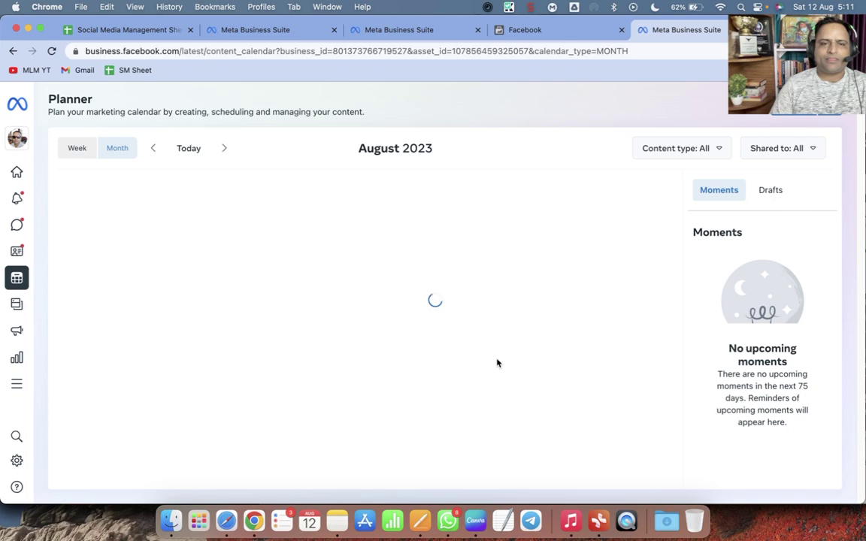
scroll(195, 429, "down", 1)
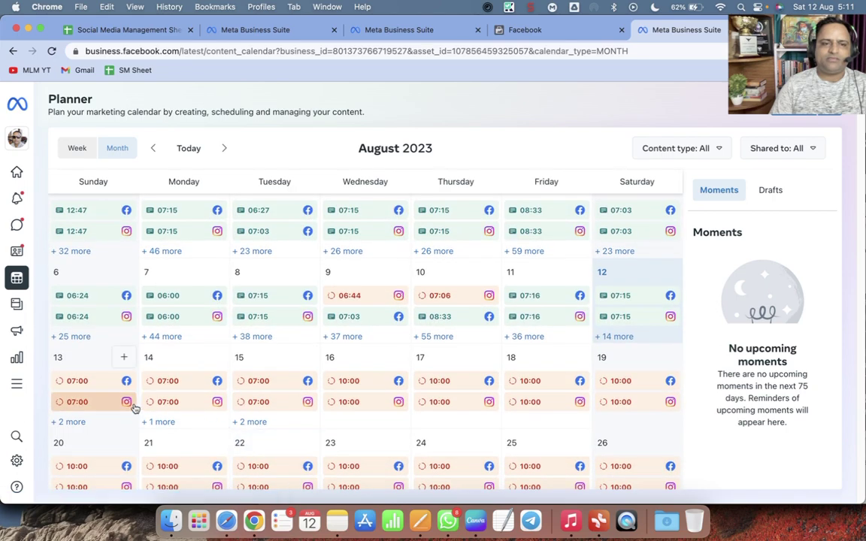
left_click(88, 383)
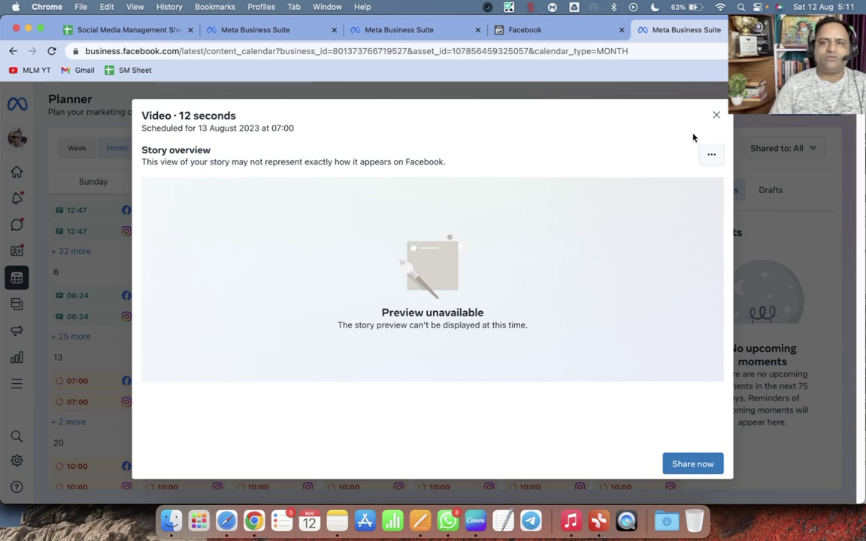
left_click(716, 115)
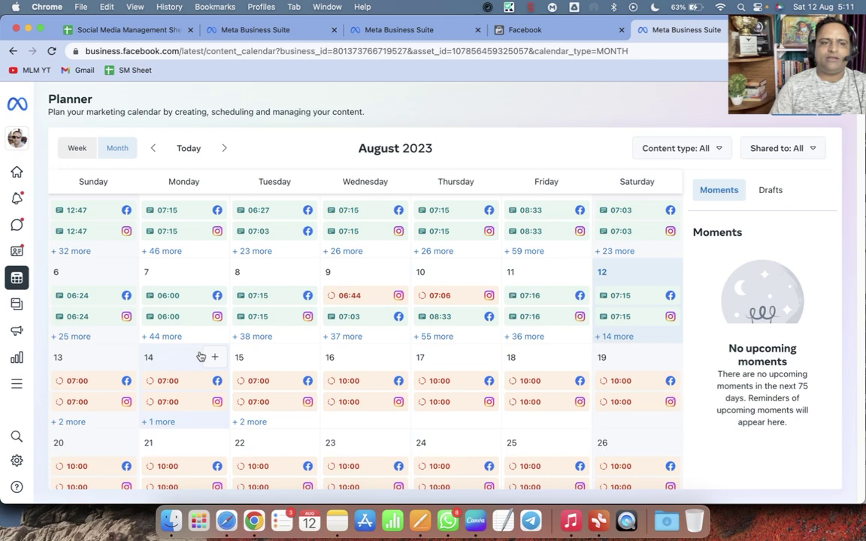
left_click(76, 422)
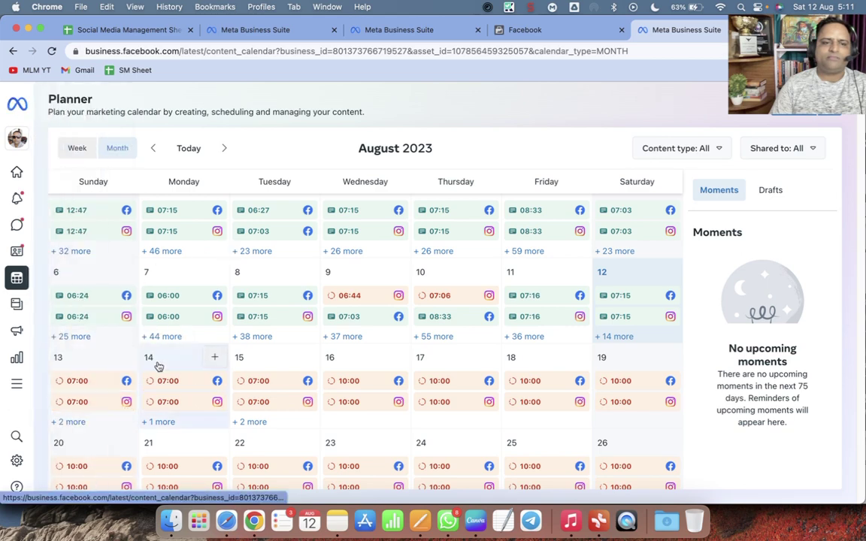
left_click(82, 382)
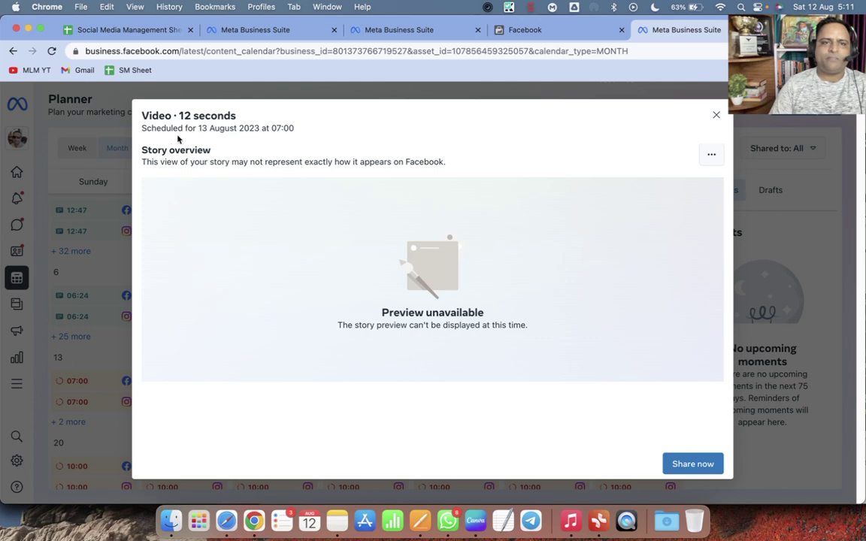
left_click_drag(153, 119, 248, 116)
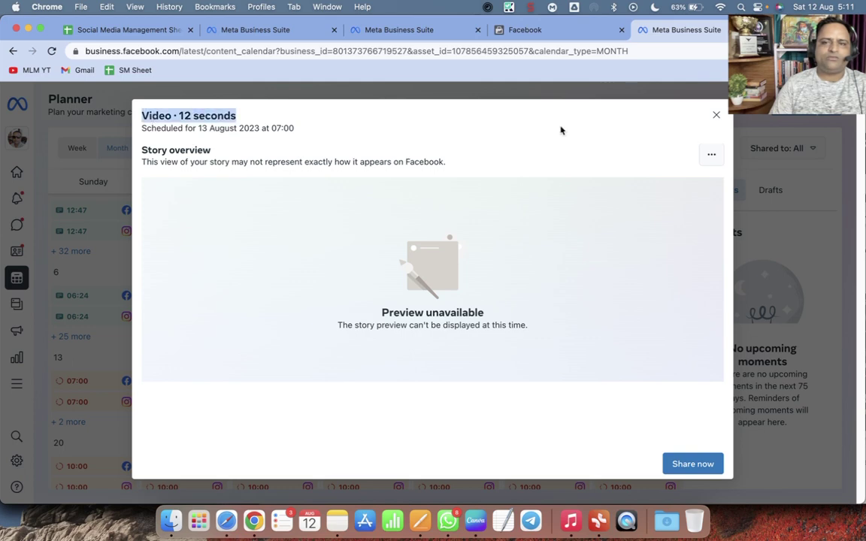
left_click(716, 115)
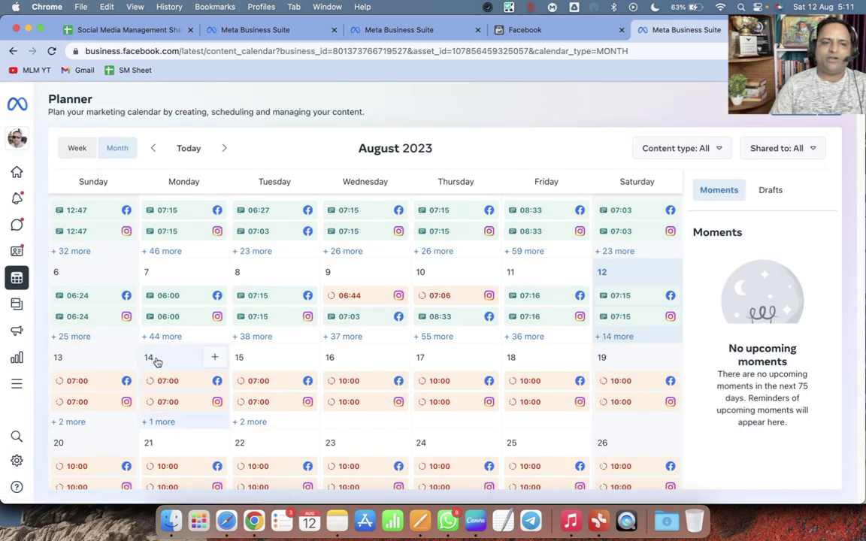
Step: Review the details of the 14 August 07:00 Facebook story, close them and check the entries for 15 August
left_click(183, 385)
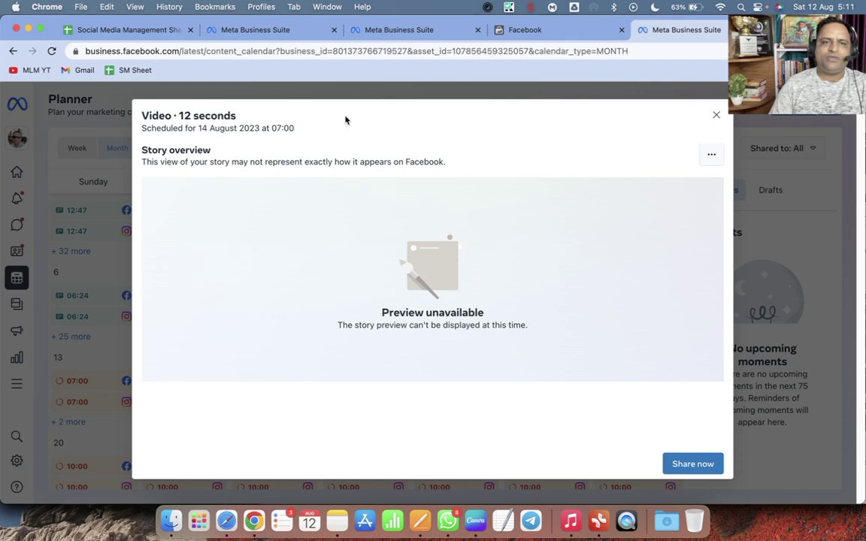
left_click(716, 115)
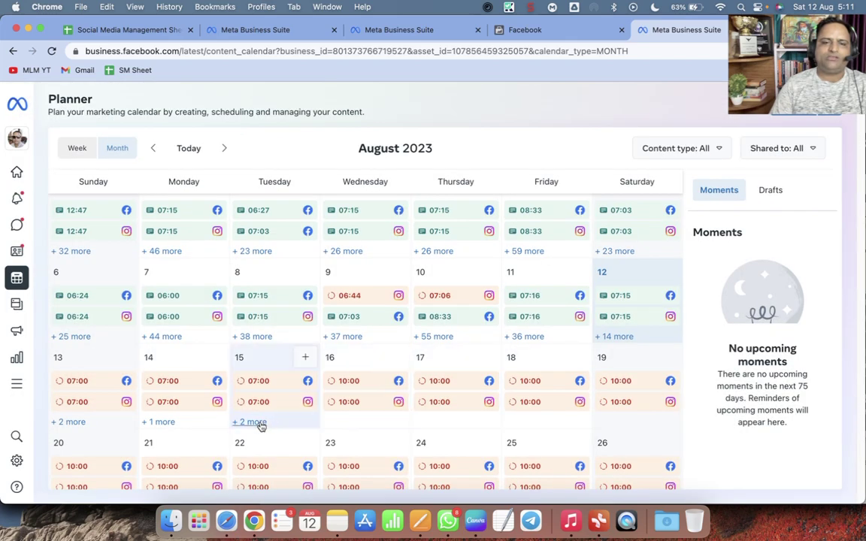
mouse_move(259, 426)
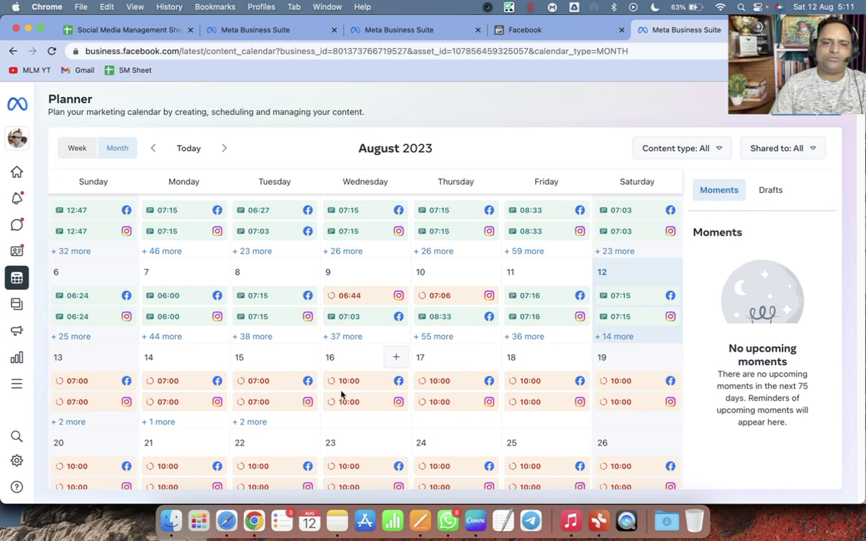
Step: Start a new reel from 13 August in the planner and check the Facebook and Instagram accounts it is shared to
left_click(124, 360)
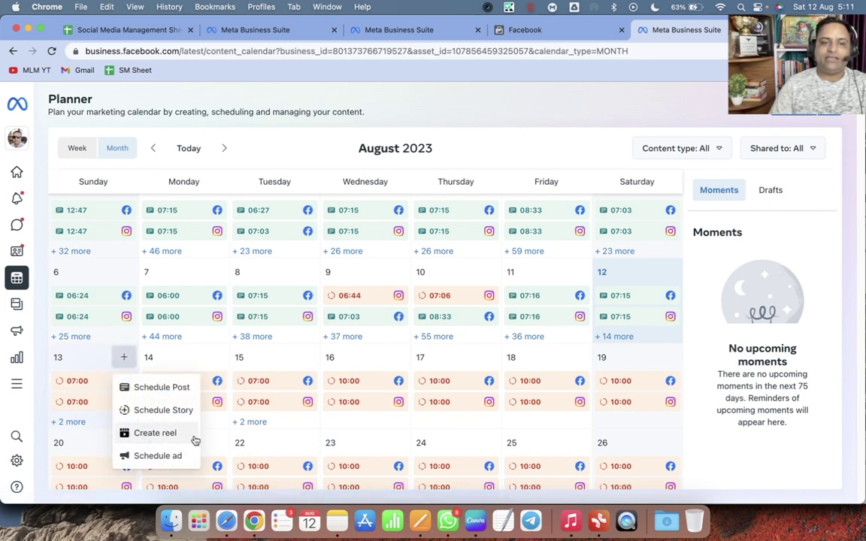
left_click(156, 435)
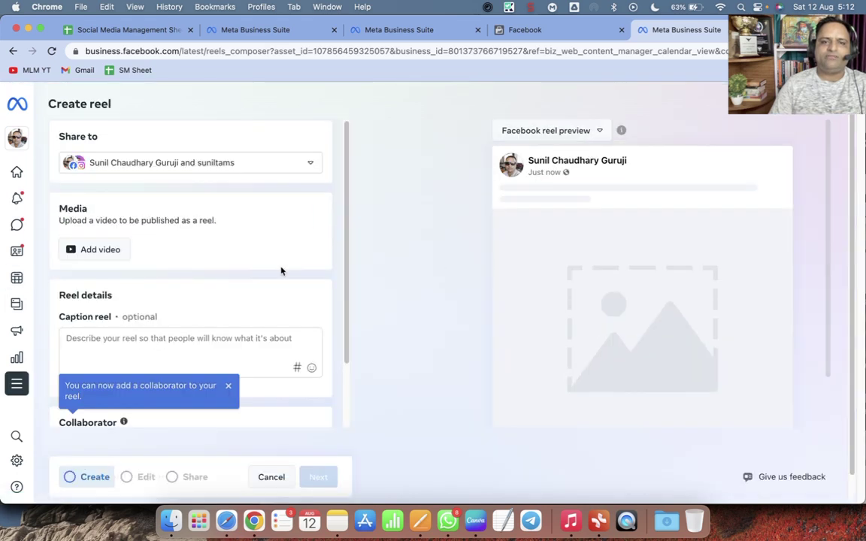
left_click(194, 163)
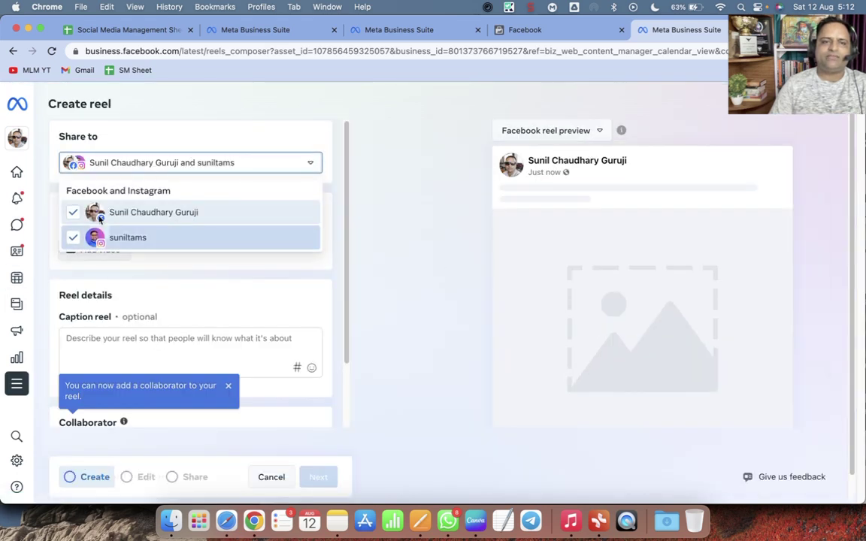
left_click(221, 116)
Step: Caption the reel "Har Ghar Tiranga" and add the video Har Ghar Tiranga.mp4 from the temporary folder
scroll(172, 342, "down", 3)
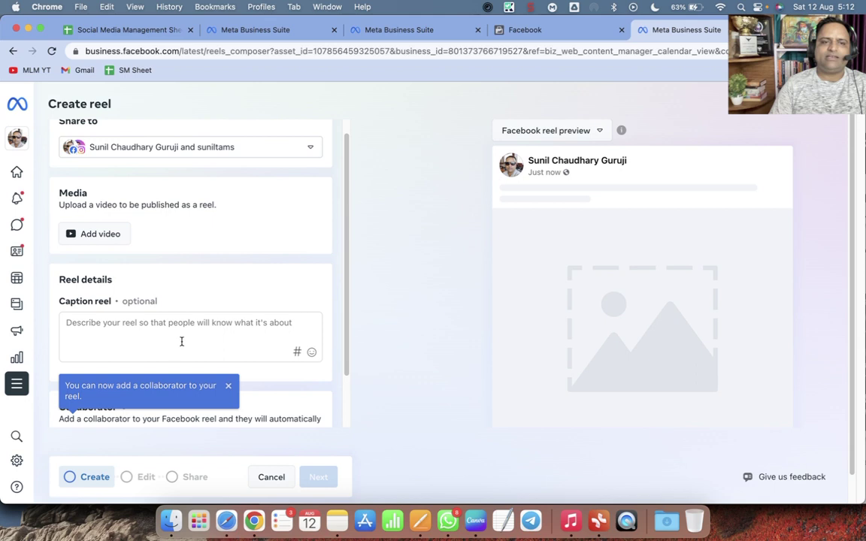
left_click(116, 269)
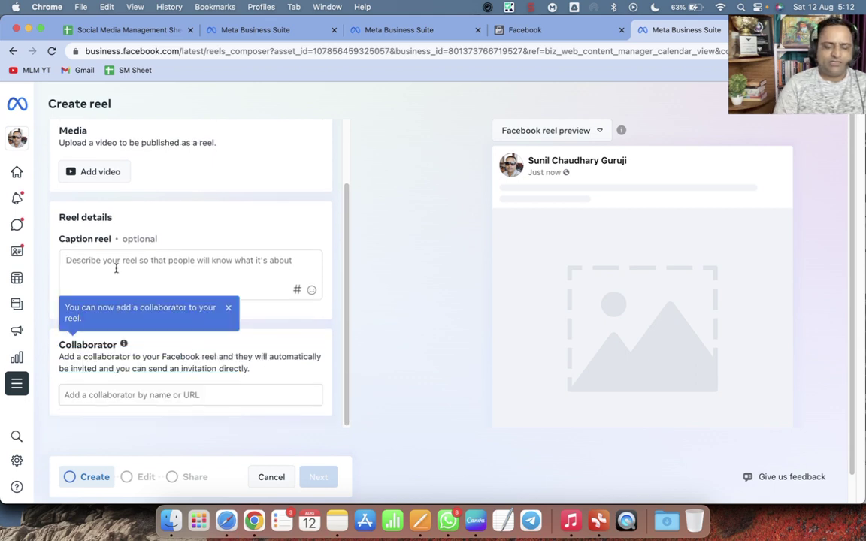
type("Har Ghar Tiranga")
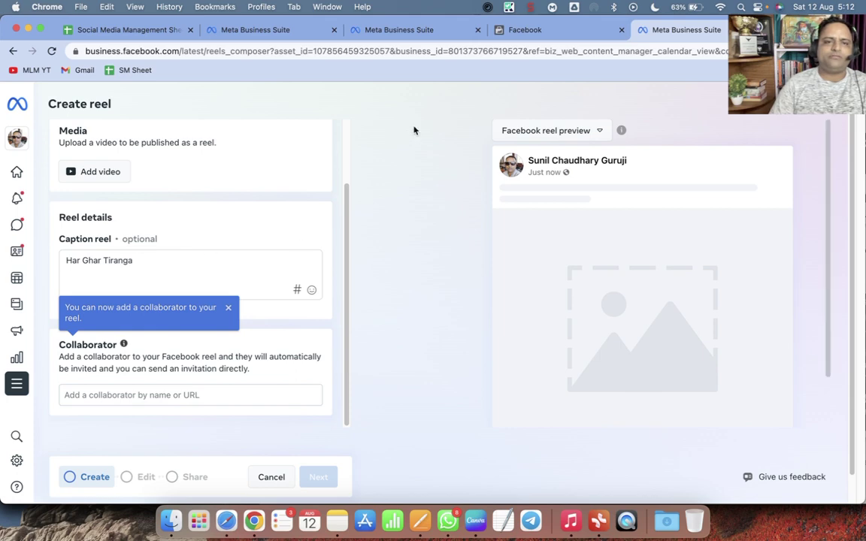
left_click(106, 176)
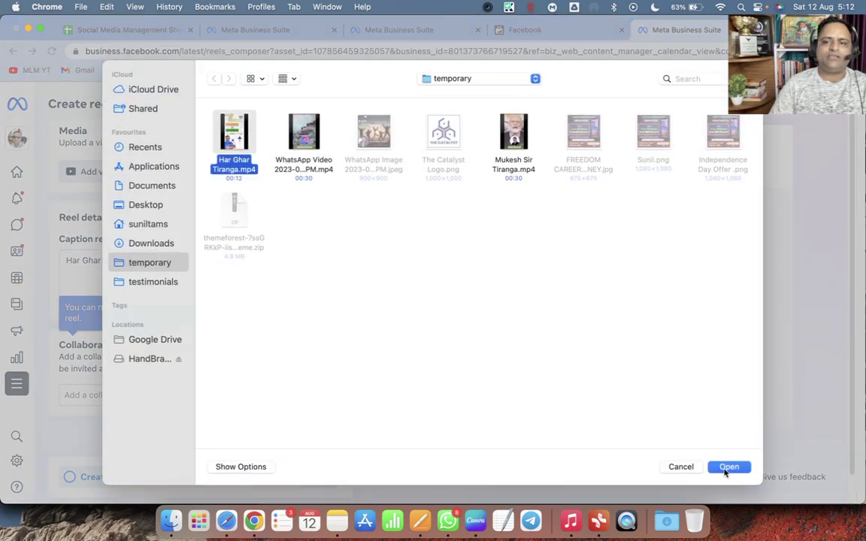
left_click(728, 467)
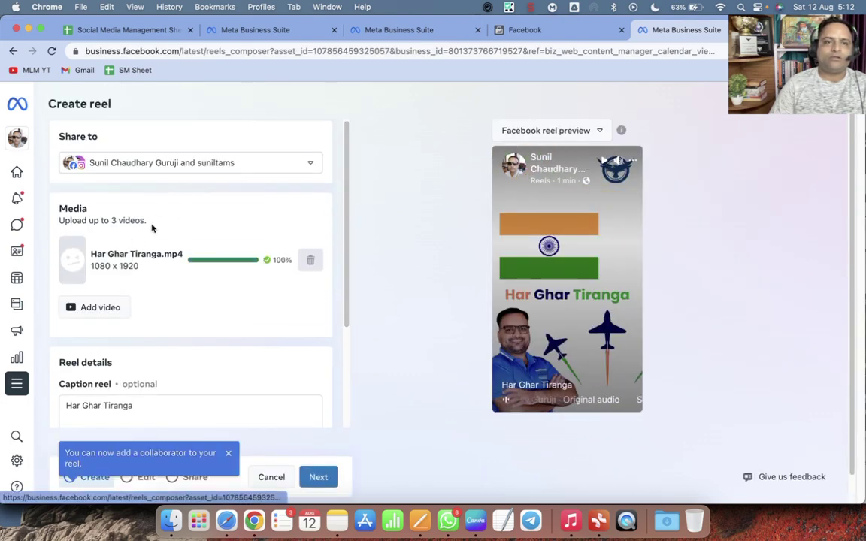
Step: Choose the fourth suggested thumbnail for the reel, dismiss the collaborator tip and proceed to the Edit stage
scroll(203, 316, "down", 1)
scroll(253, 320, "down", 4)
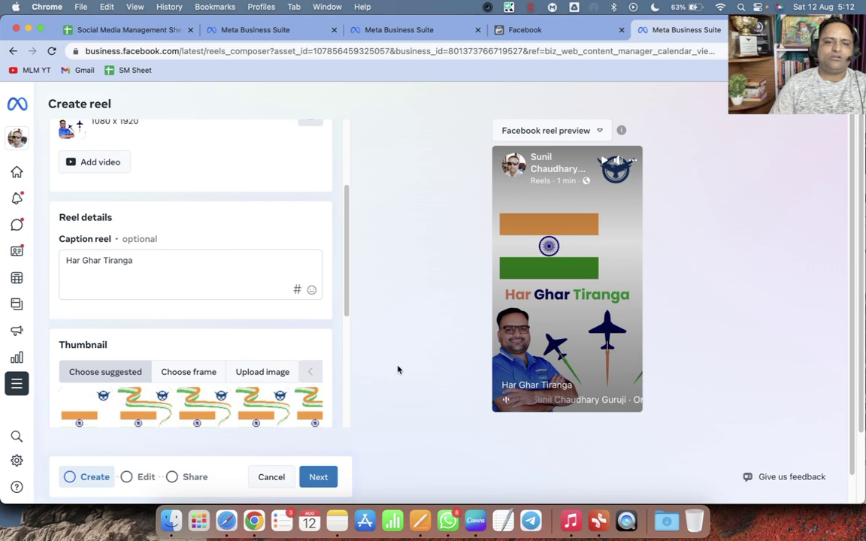
scroll(400, 373, "down", 2)
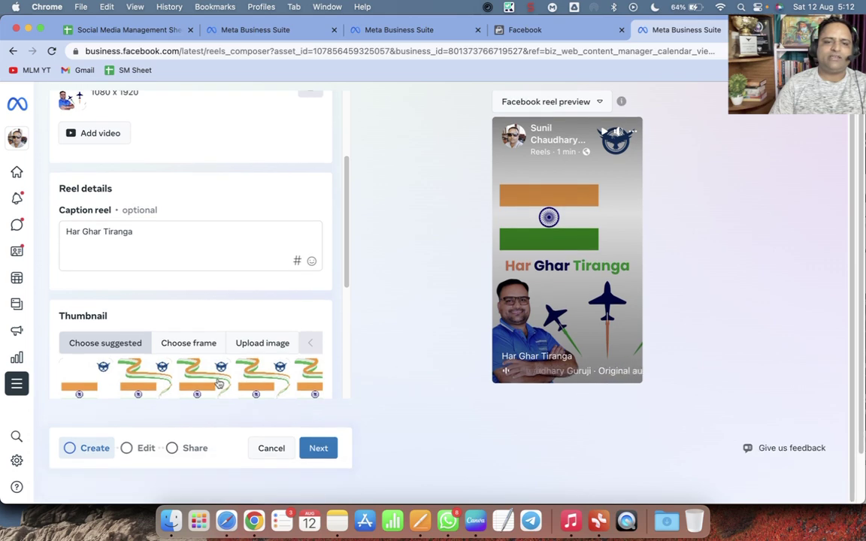
left_click(267, 386)
scroll(226, 339, "down", 2)
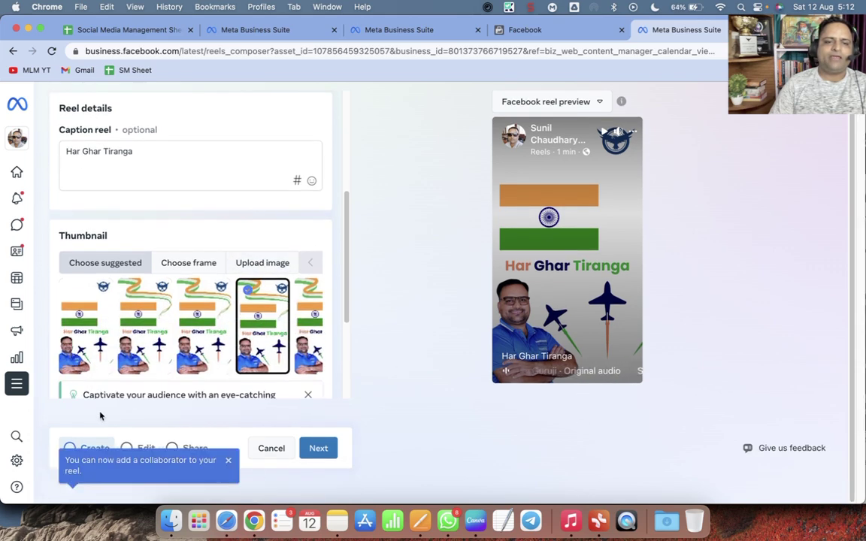
left_click(230, 450)
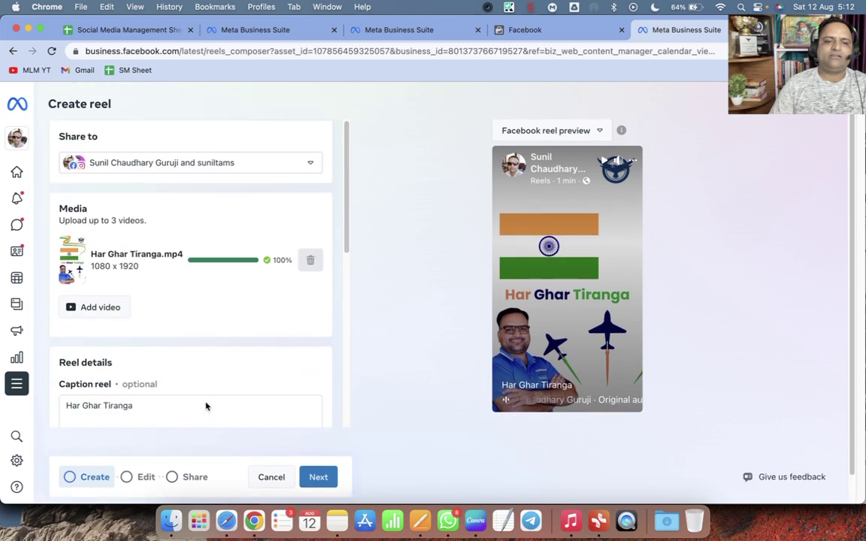
left_click(322, 477)
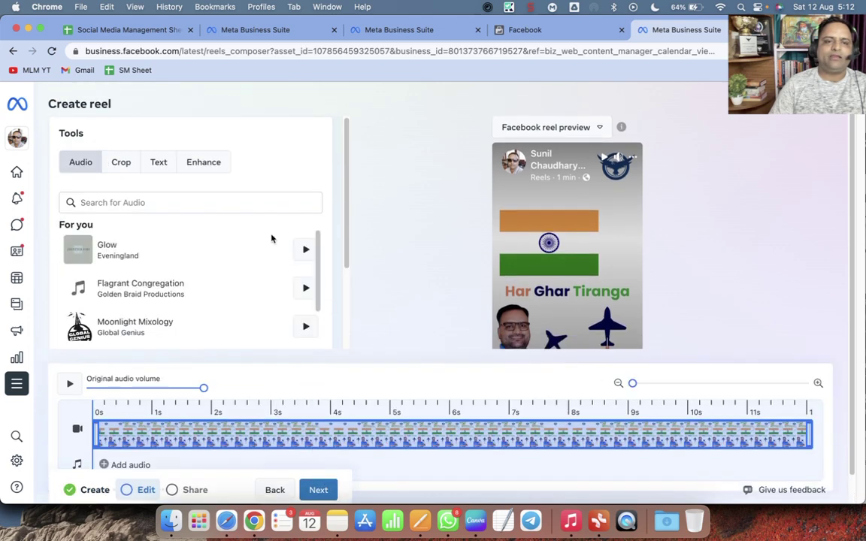
Step: Browse the suggested audio, and add the overlay text "Har Ghar Tiranga" to the reel, placed just above the flag
scroll(203, 222, "down", 3)
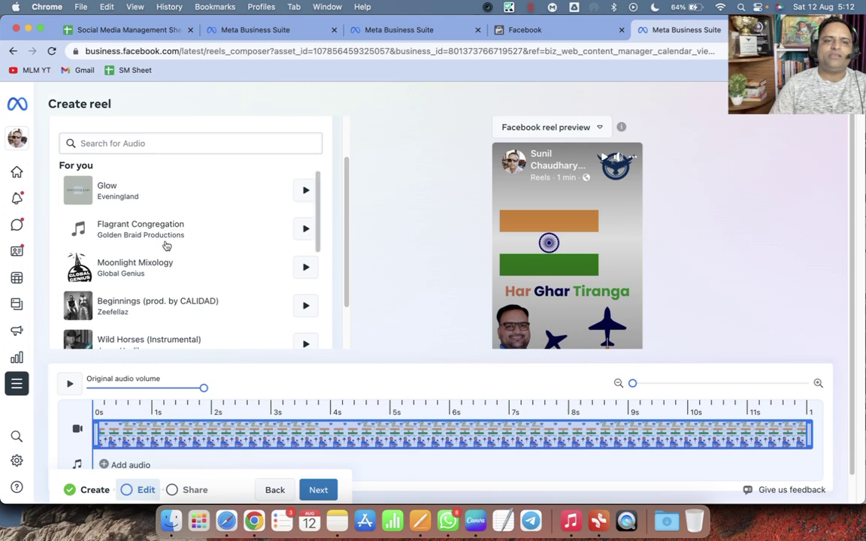
scroll(193, 290, "down", 10)
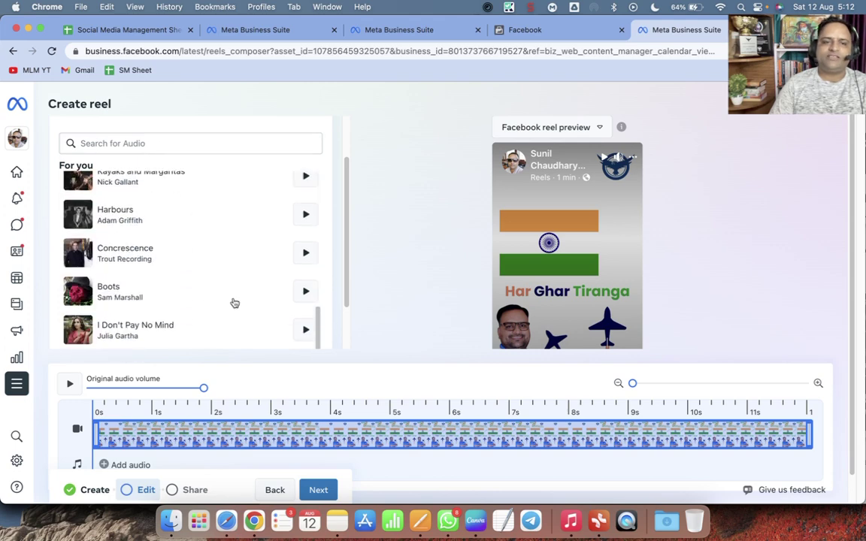
scroll(235, 303, "up", 10)
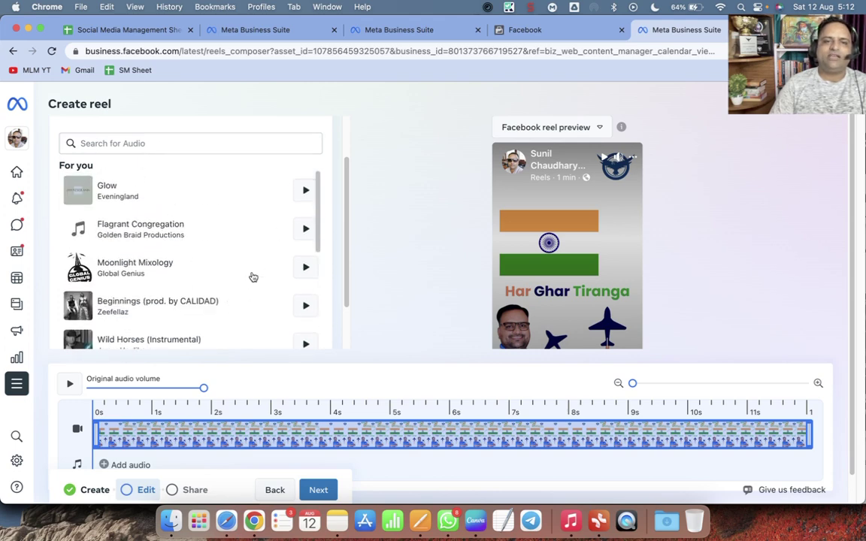
scroll(348, 229, "up", 2)
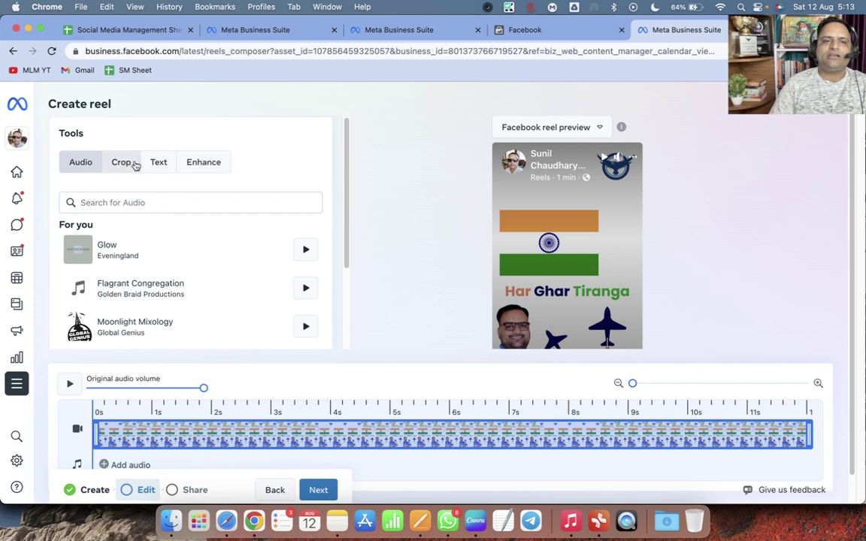
left_click(163, 163)
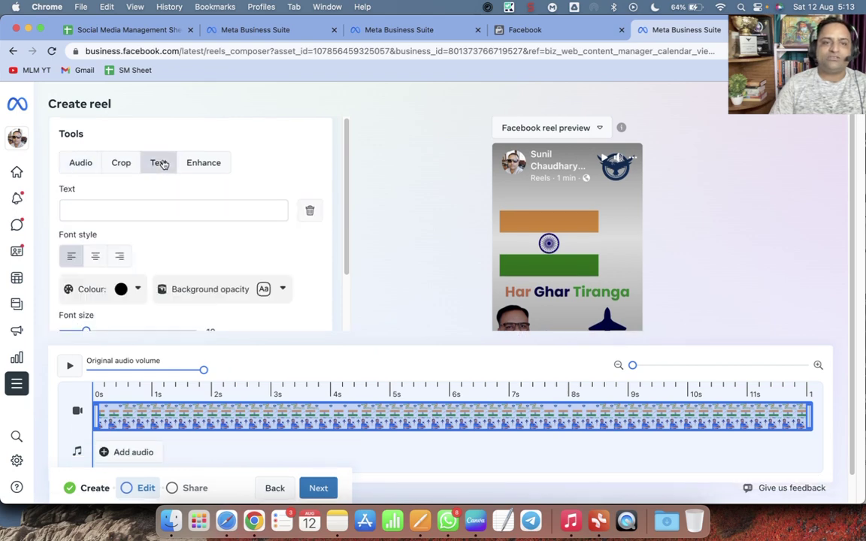
left_click(94, 208)
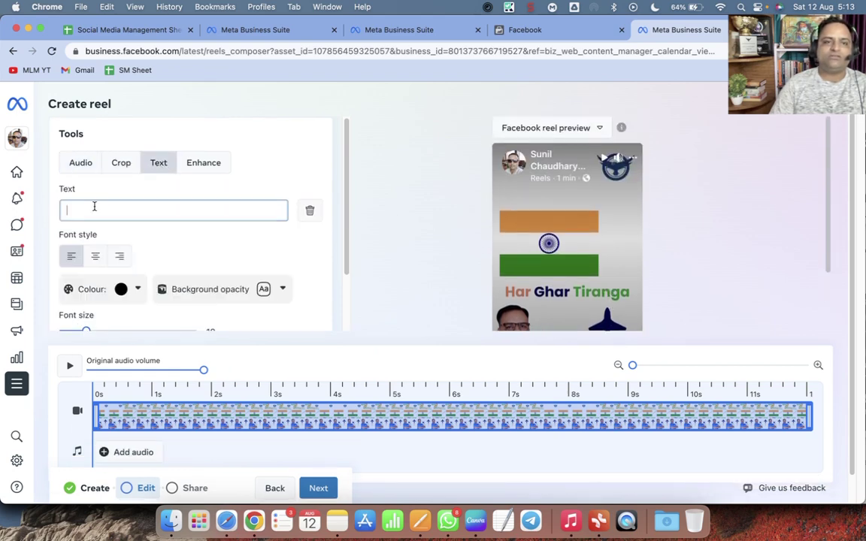
type("Har Gha")
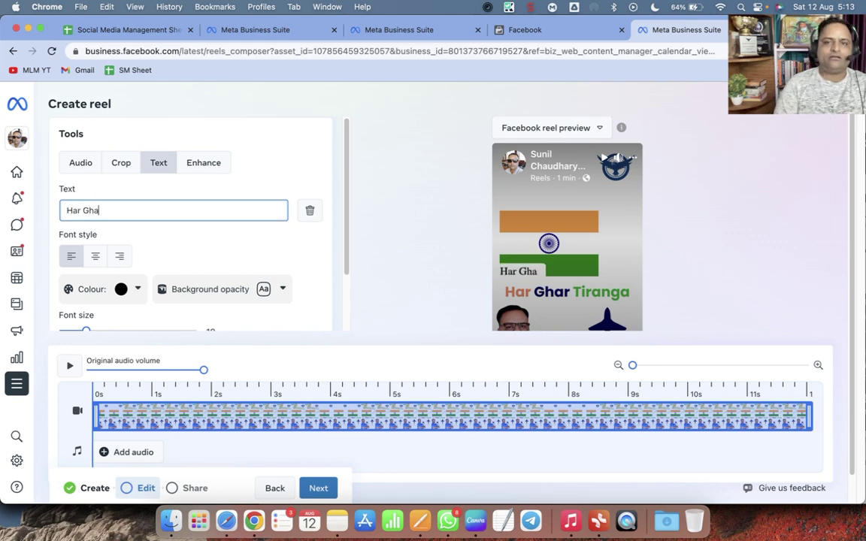
type("r Tiranga")
left_click_drag(531, 270, 577, 197)
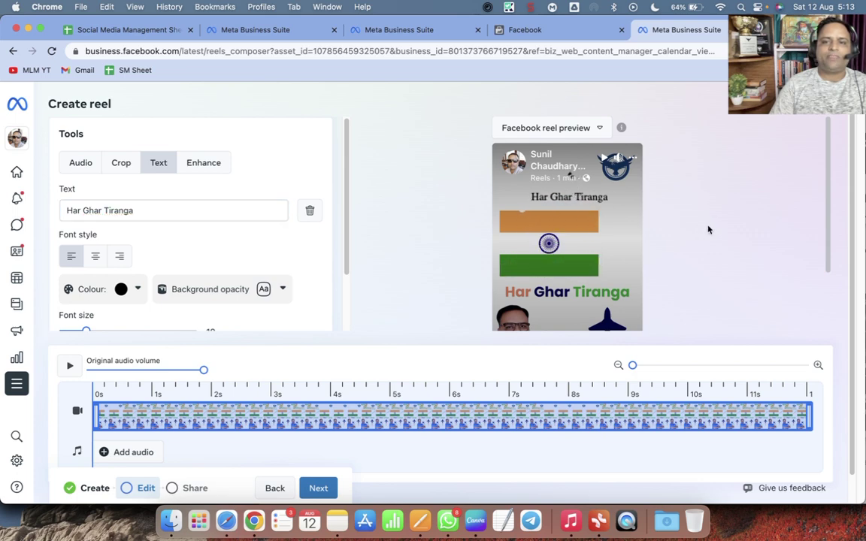
Step: Set the colour of the "Har Ghar Tiranga" overlay text to orange
scroll(187, 257, "down", 2)
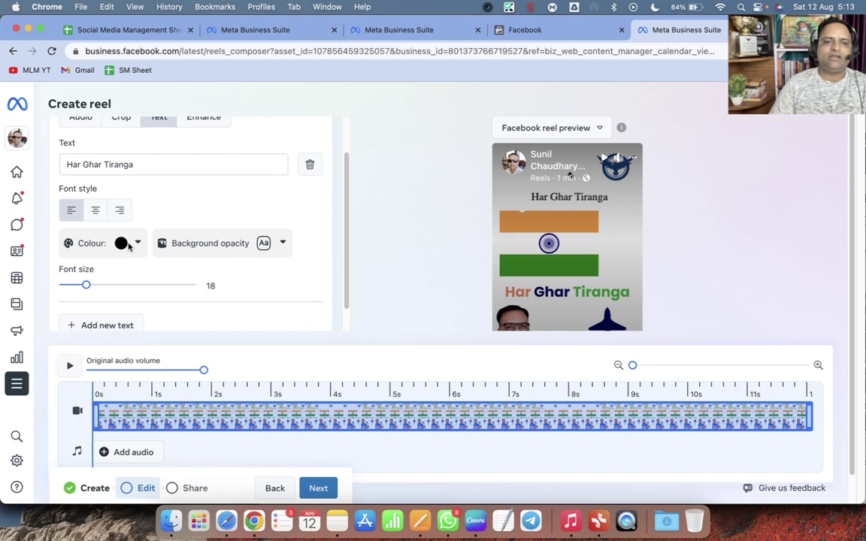
left_click(139, 244)
left_click(183, 276)
Step: Try white, purple and yellow on the overlay text and return its colour to orange
left_click(138, 243)
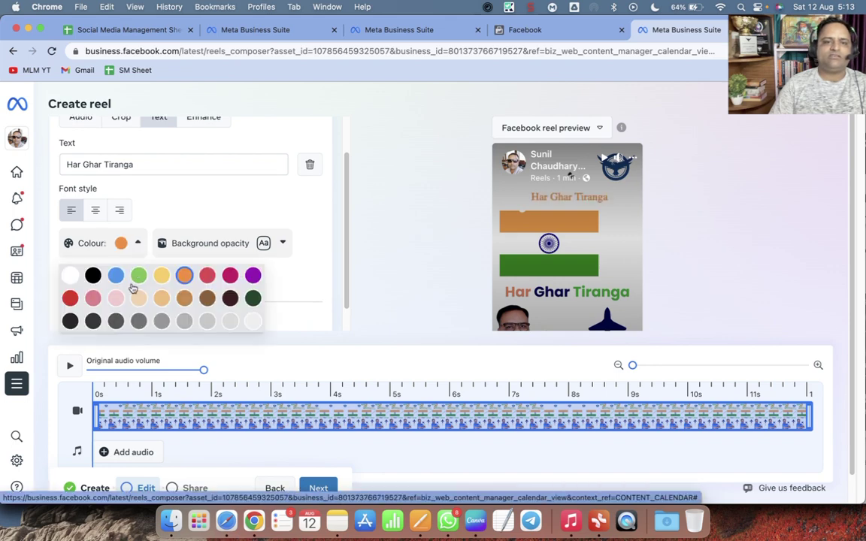
left_click(71, 276)
left_click(134, 245)
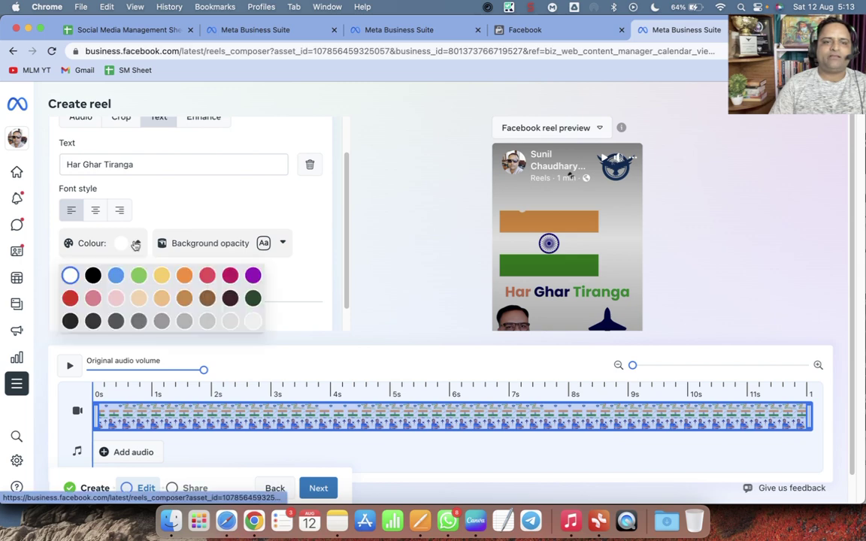
left_click(254, 277)
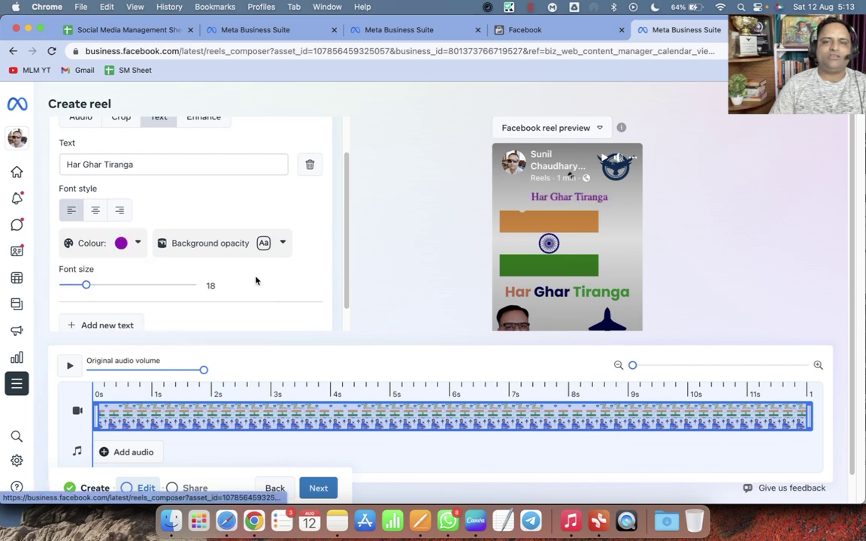
left_click(137, 244)
left_click(163, 277)
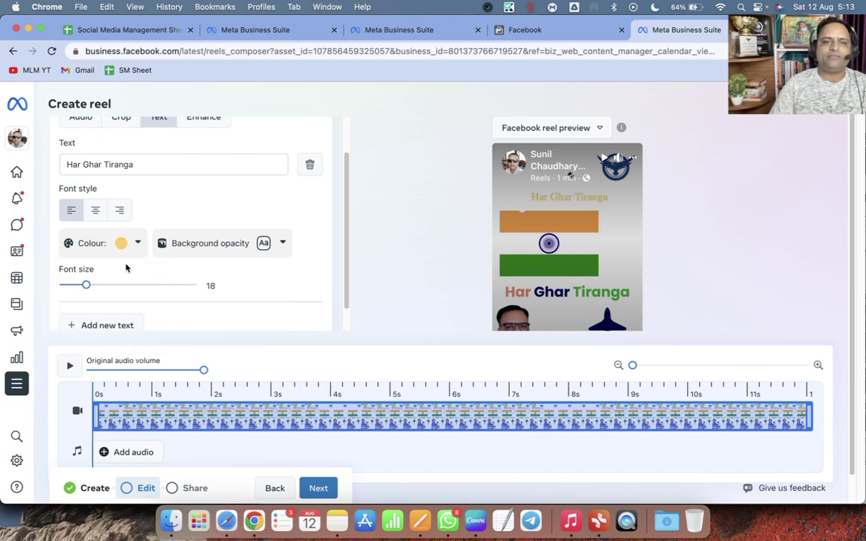
left_click(138, 243)
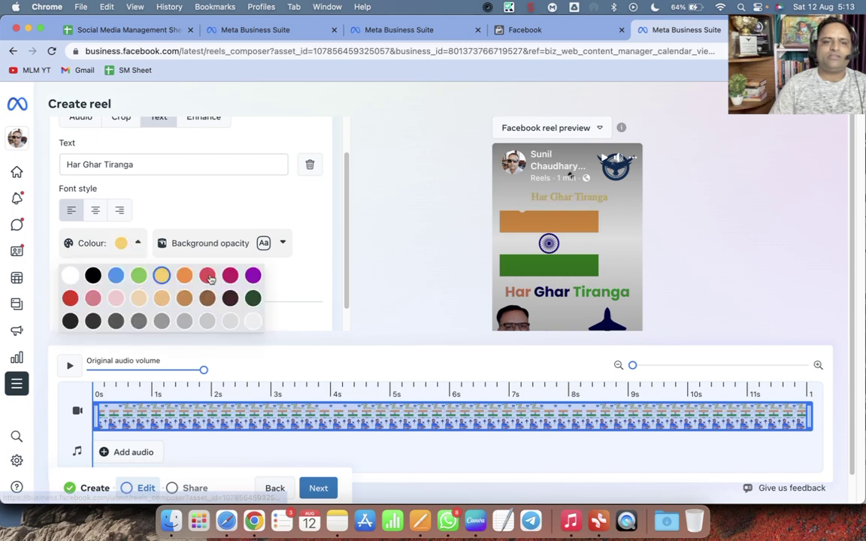
left_click(185, 277)
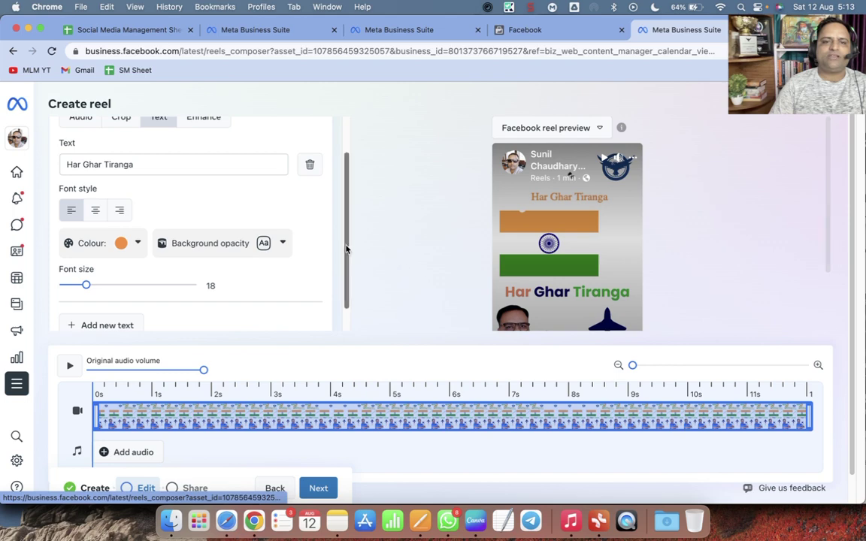
Step: Set the overlay text's font size to 20, view the audio enhancement option and proceed to the Share stage
scroll(311, 227, "down", 1)
scroll(311, 227, "down", 2)
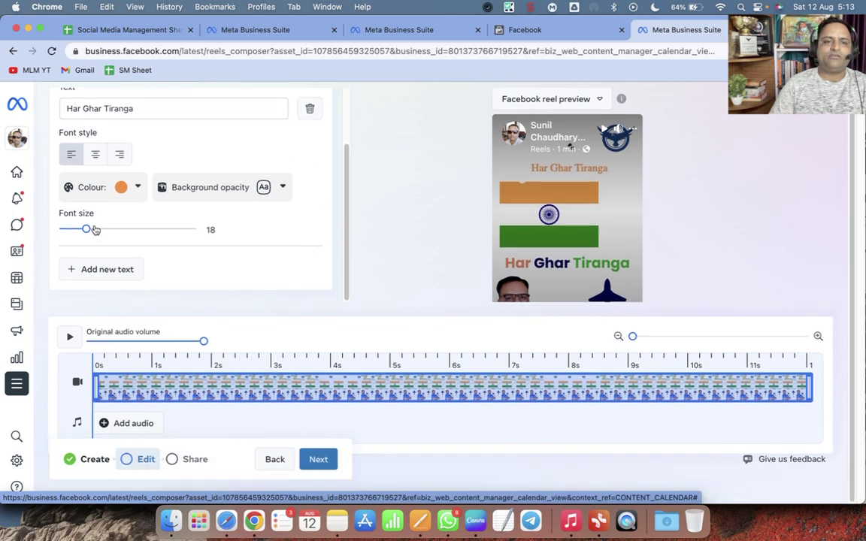
mouse_move(88, 234)
left_mouse_down()
mouse_move(108, 234)
mouse_move(91, 235)
left_mouse_up()
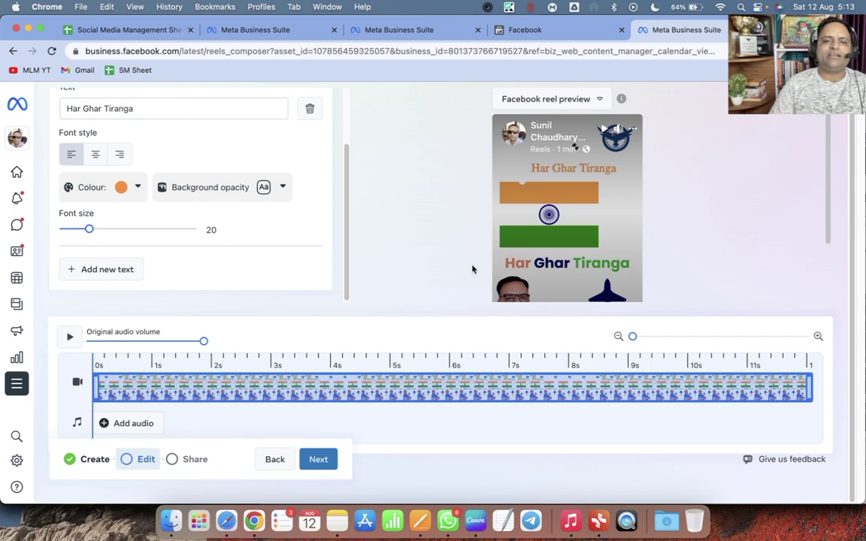
scroll(263, 241, "up", 2)
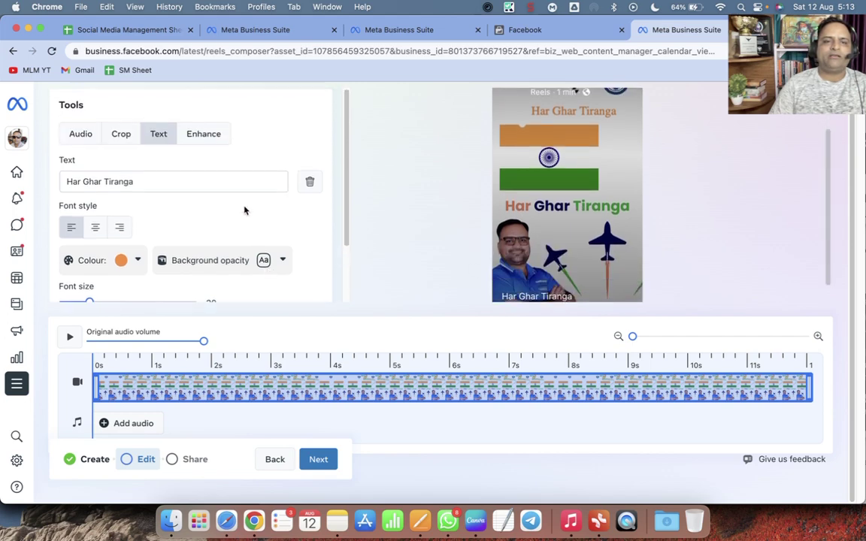
left_click(203, 135)
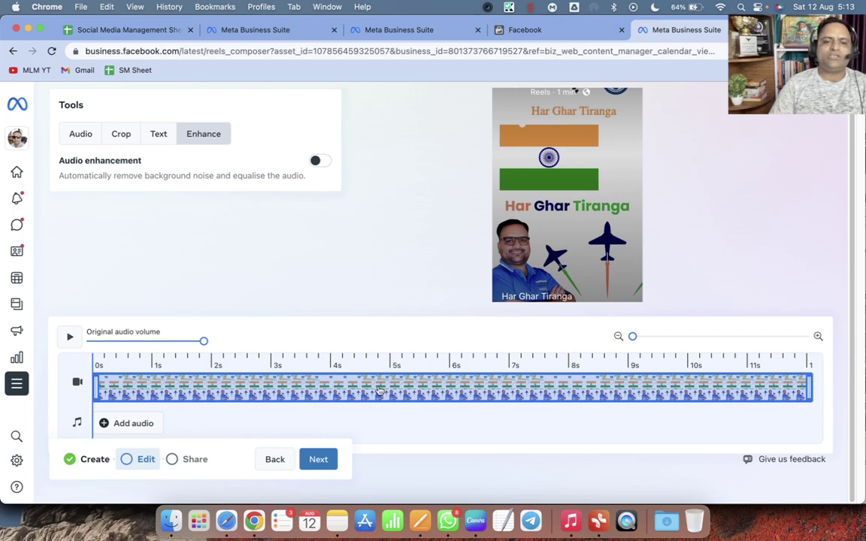
left_click(319, 461)
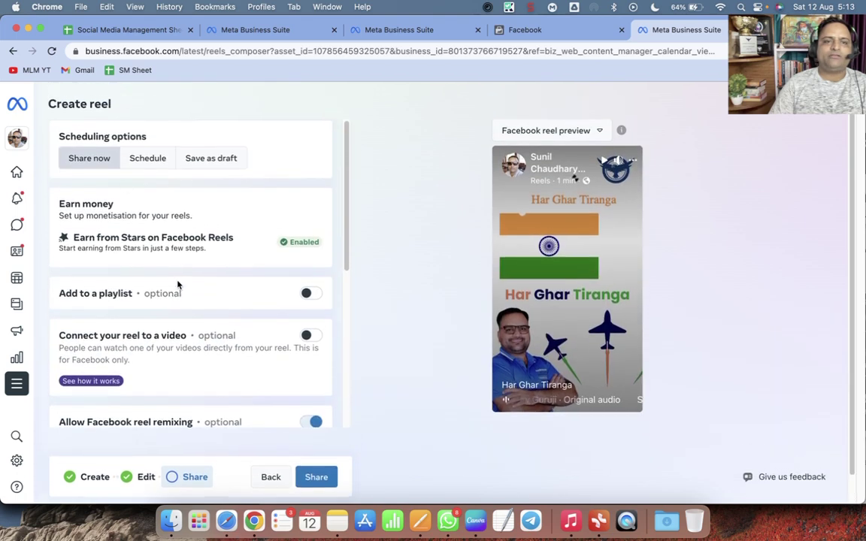
Step: Review the reel's sharing and audience options, publish it immediately and dismiss the clips tip
scroll(241, 249, "down", 2)
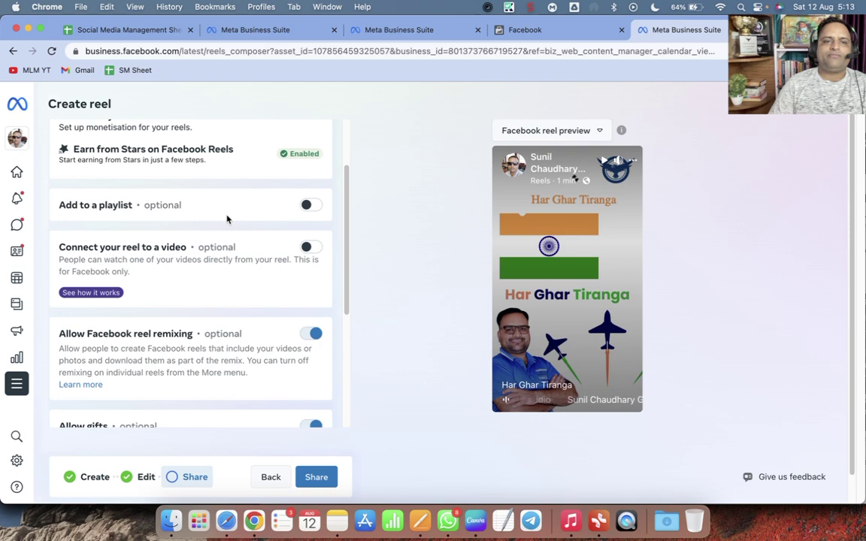
scroll(227, 277, "down", 1)
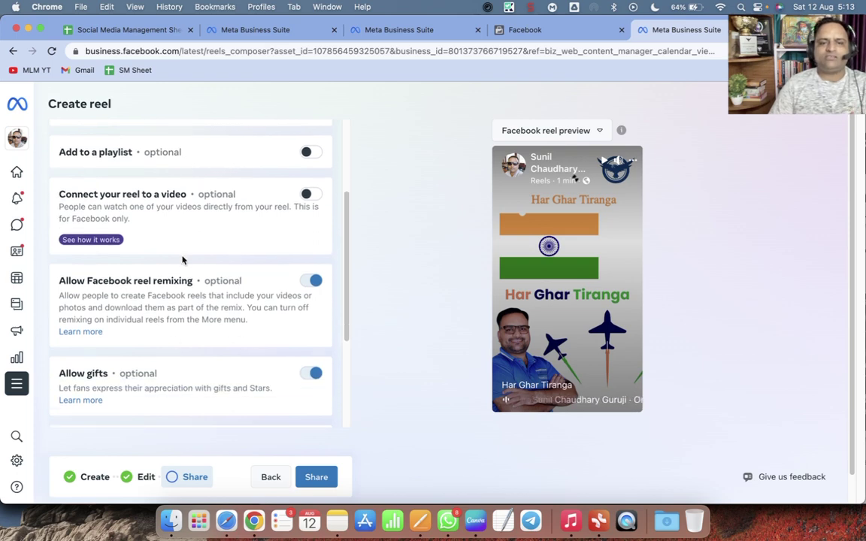
scroll(183, 226, "up", 3)
scroll(184, 347, "down", 6)
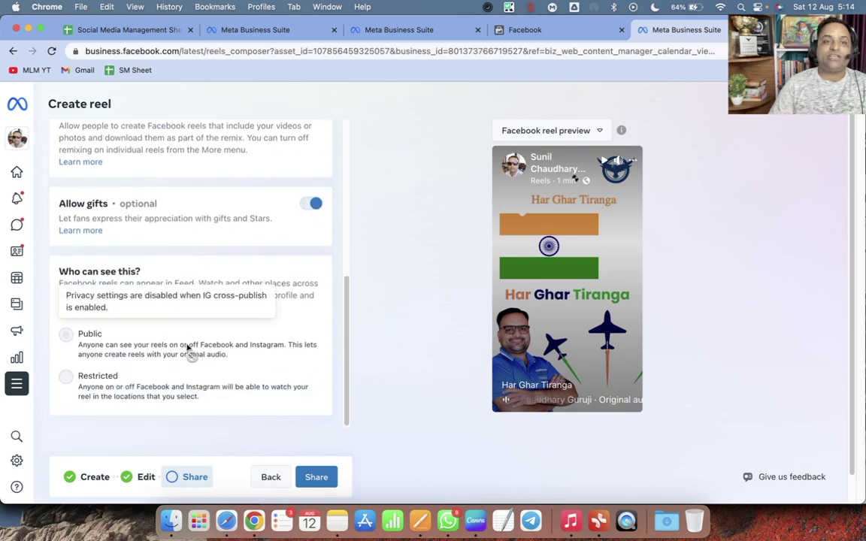
scroll(188, 348, "up", 2)
scroll(195, 353, "down", 2)
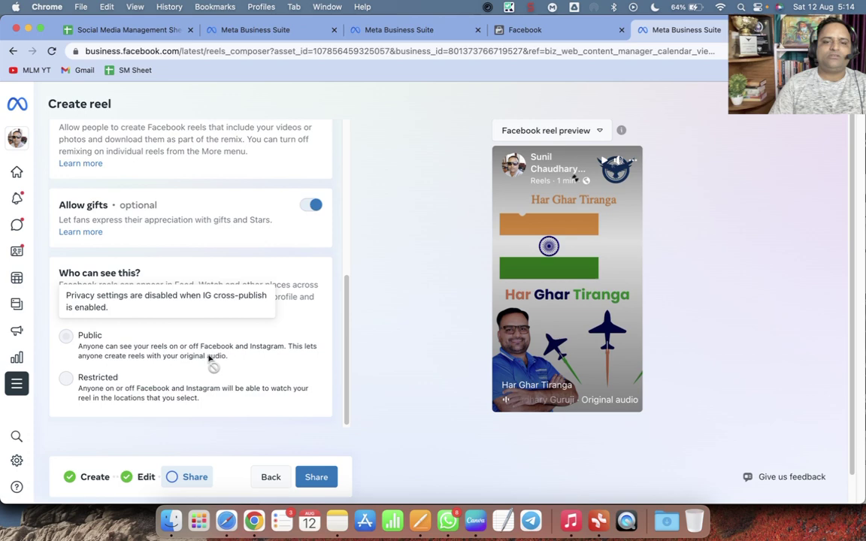
left_click(316, 479)
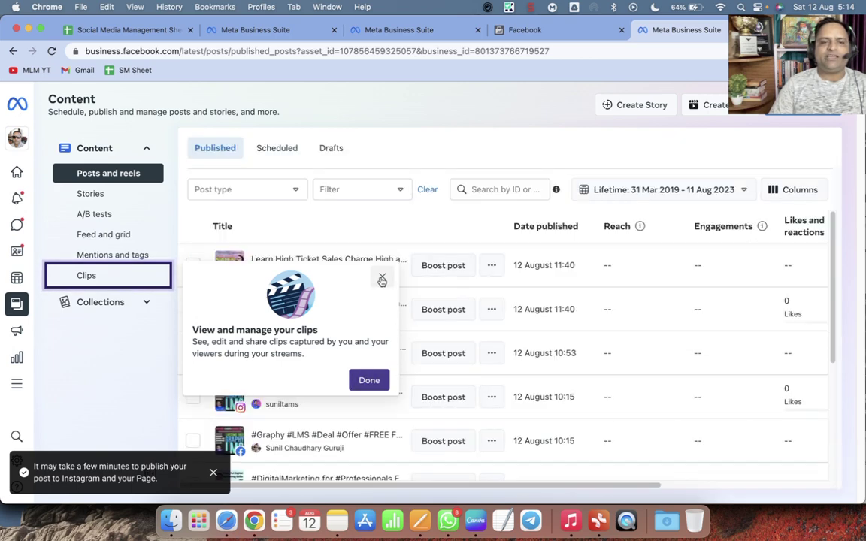
left_click(383, 280)
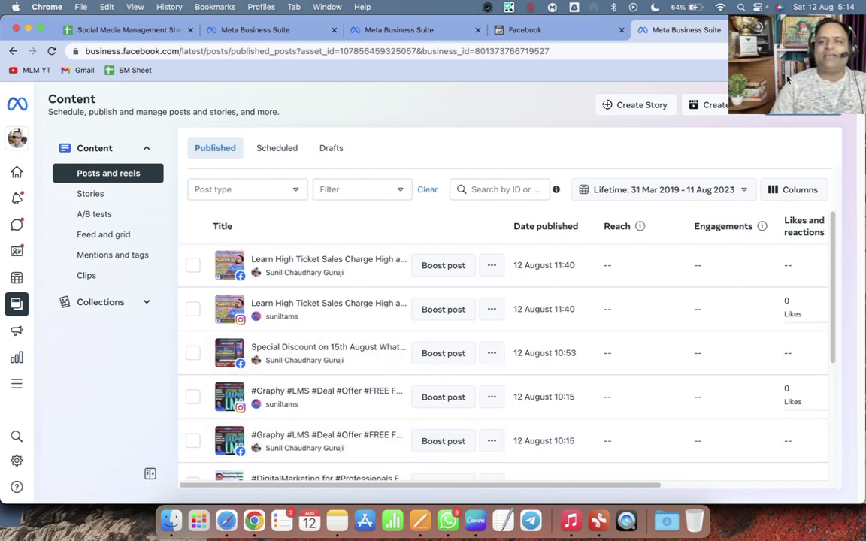
left_click(732, 118)
left_click_drag(731, 111, 381, 276)
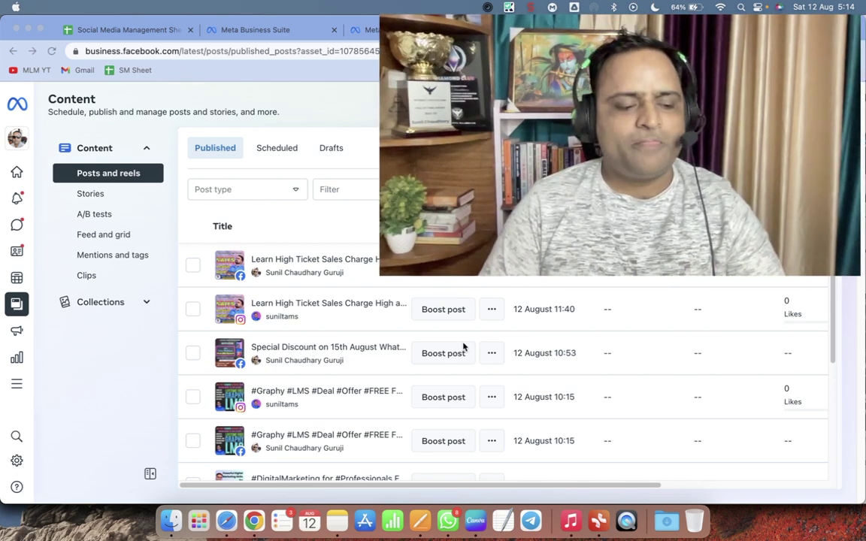